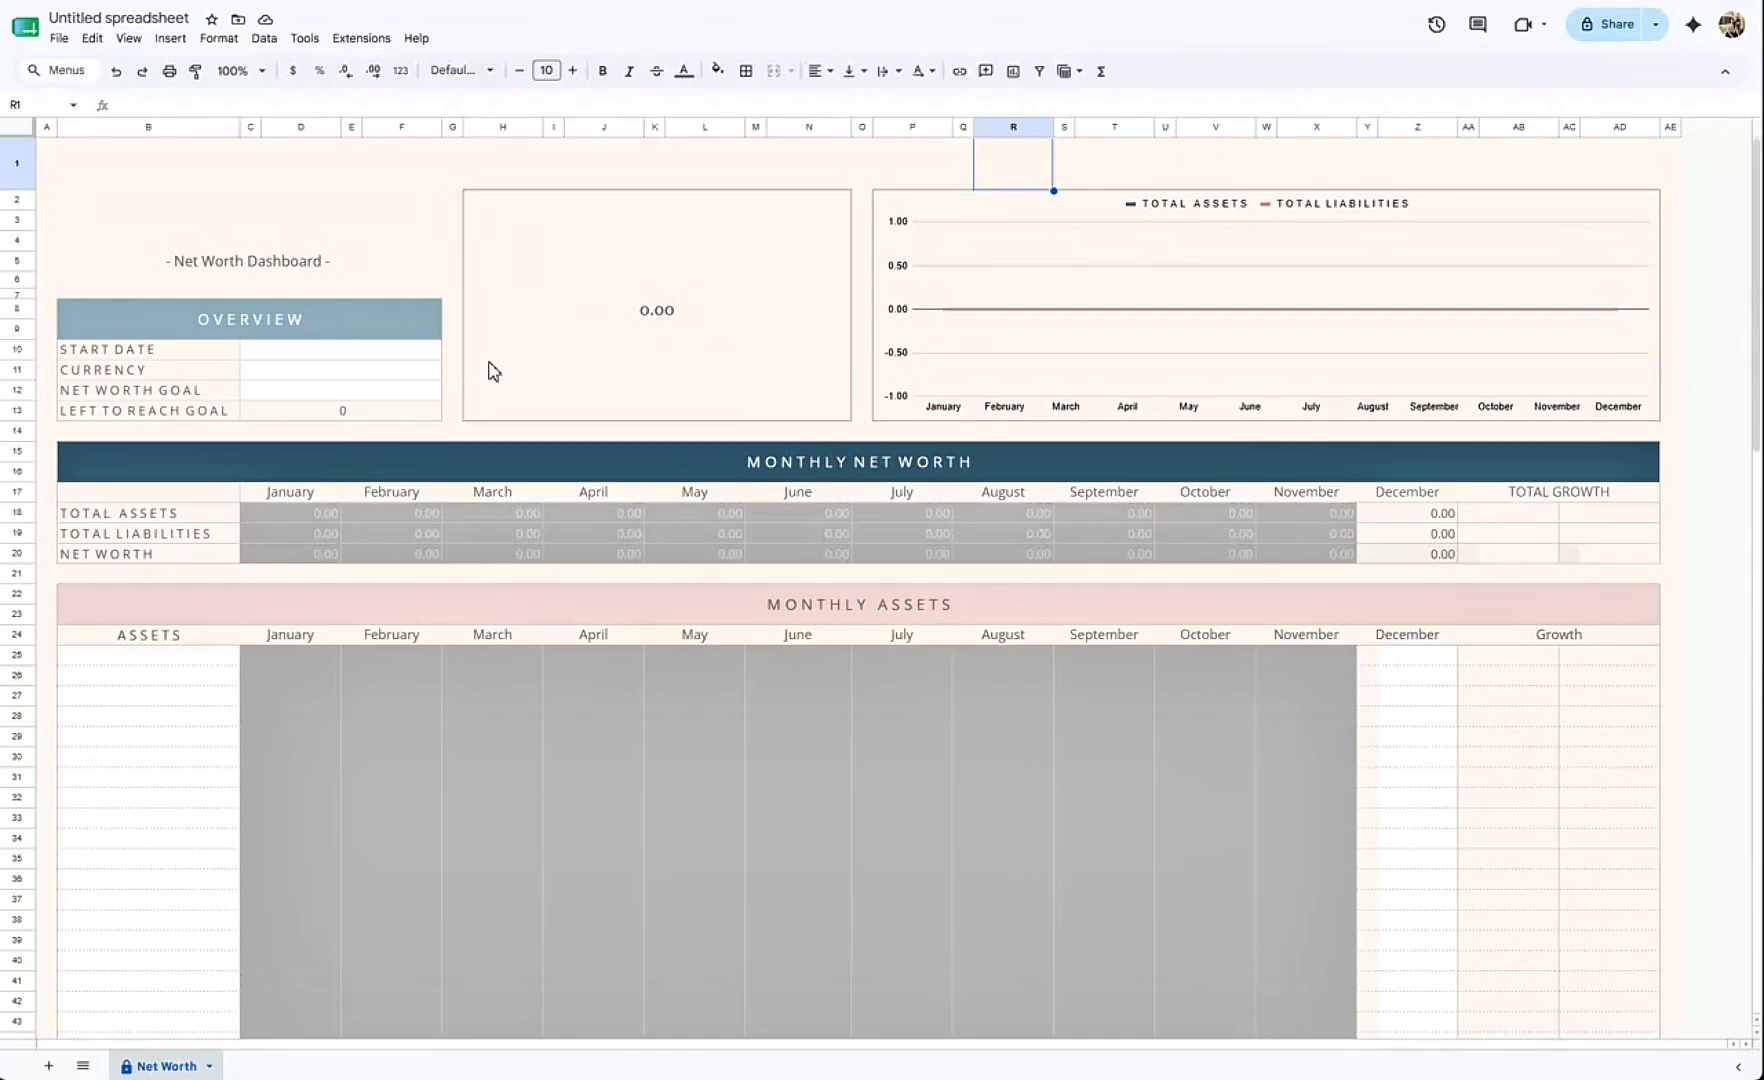
{"action": "scroll", "coordinate": [461, 305], "scroll_direction": "down", "scroll_amount": 2}
{"action": "scroll", "coordinate": [463, 311], "scroll_direction": "up", "scroll_amount": 2}
{"action": "left_click", "coordinate": [281, 228]}
{"action": "type", "text": "C"}
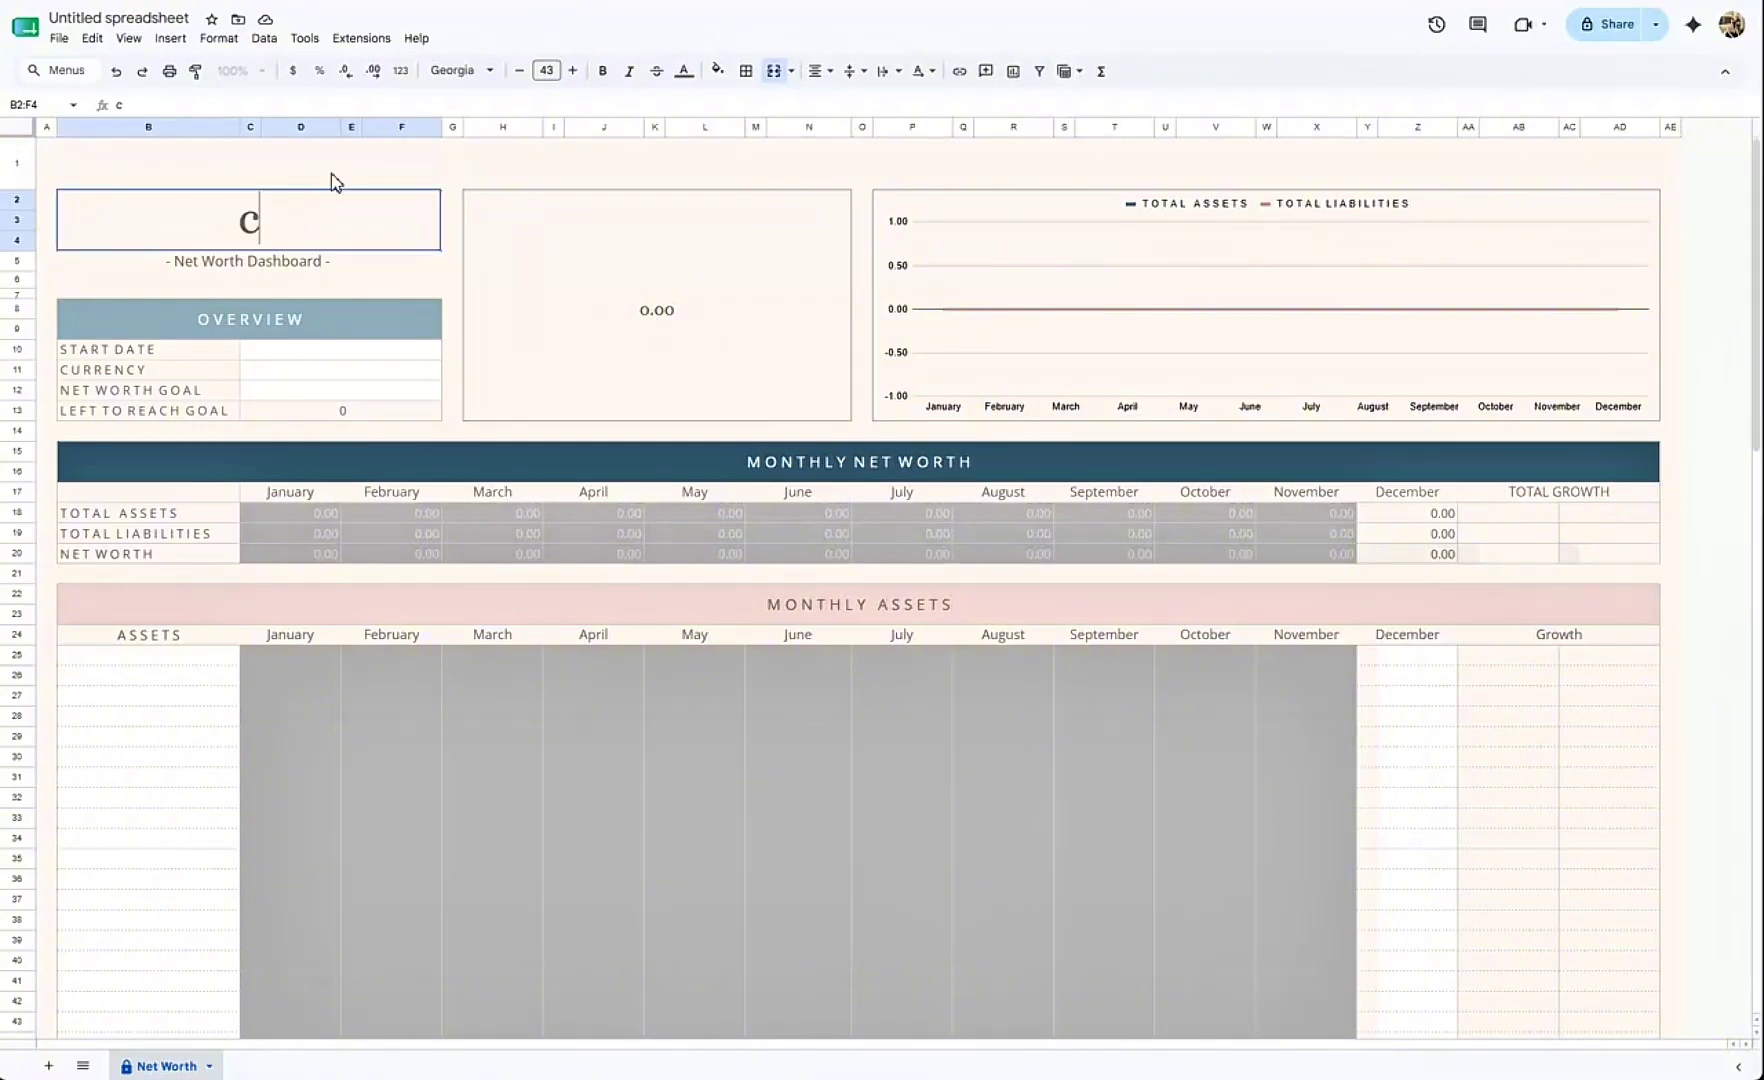
{"action": "left_click", "coordinate": [349, 162]}
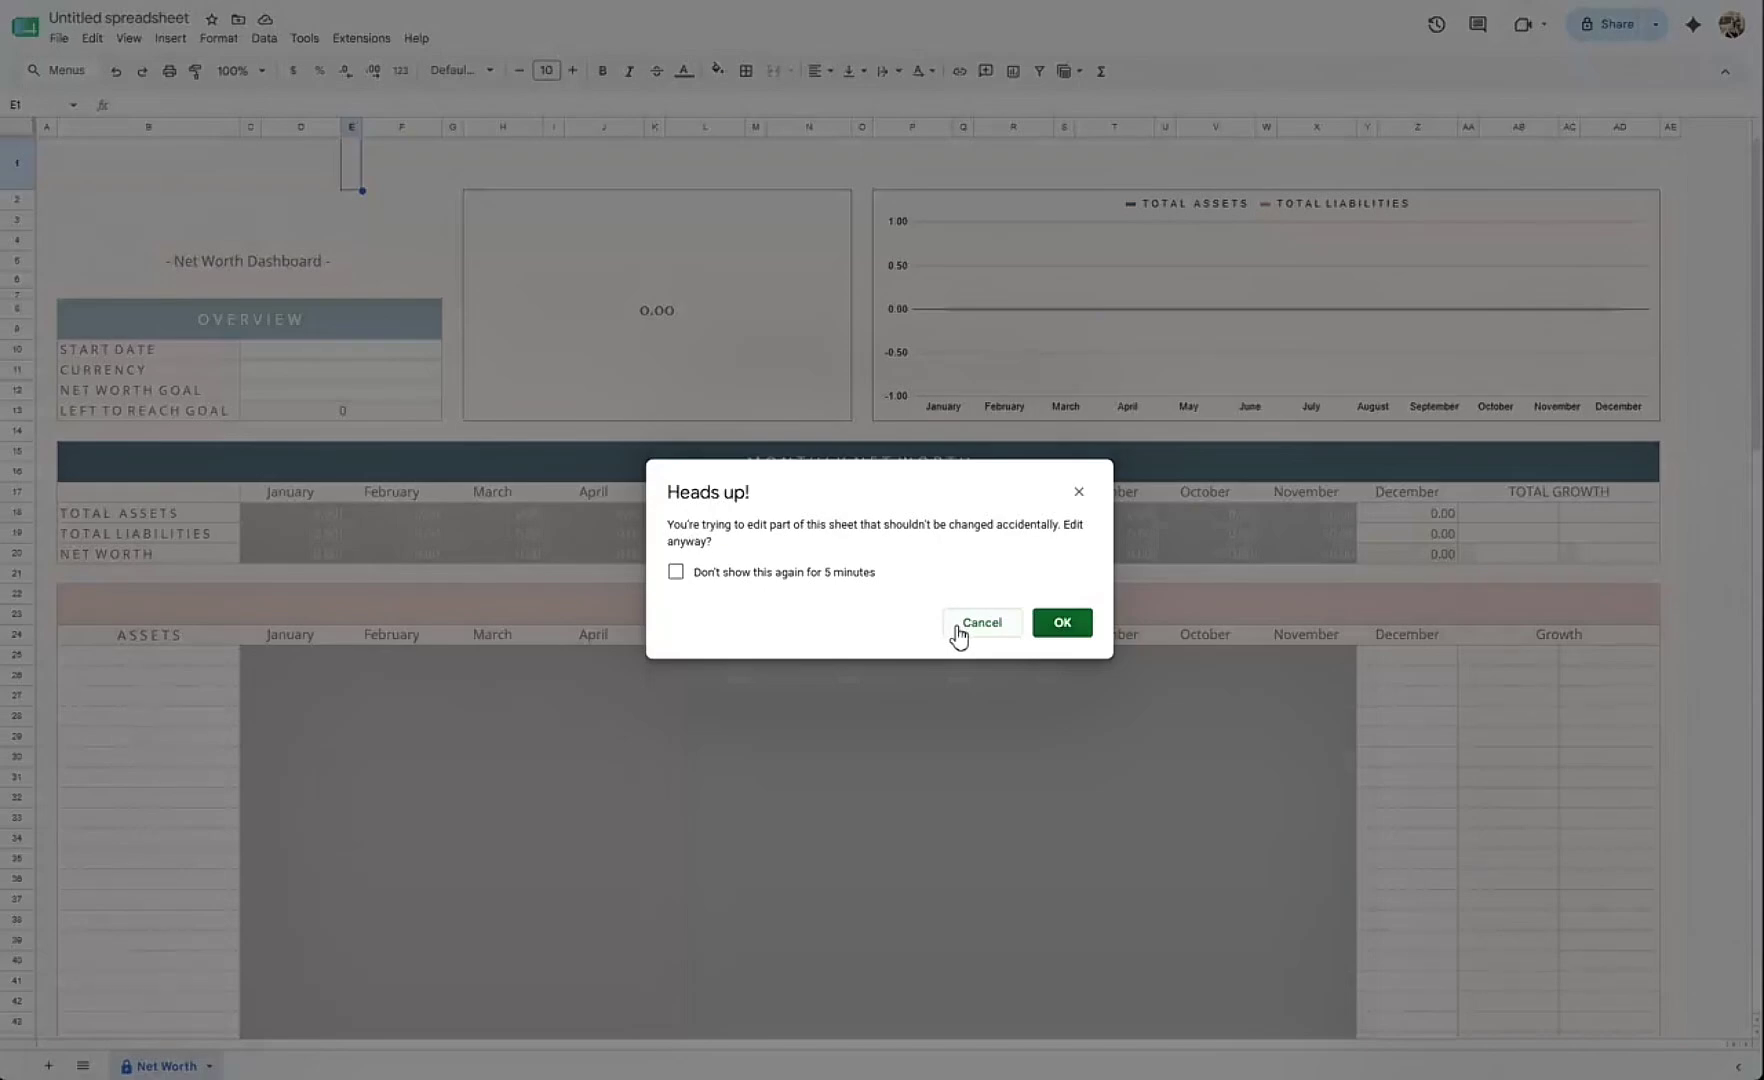
{"action": "left_click", "coordinate": [1079, 491]}
{"action": "left_click", "coordinate": [362, 222]}
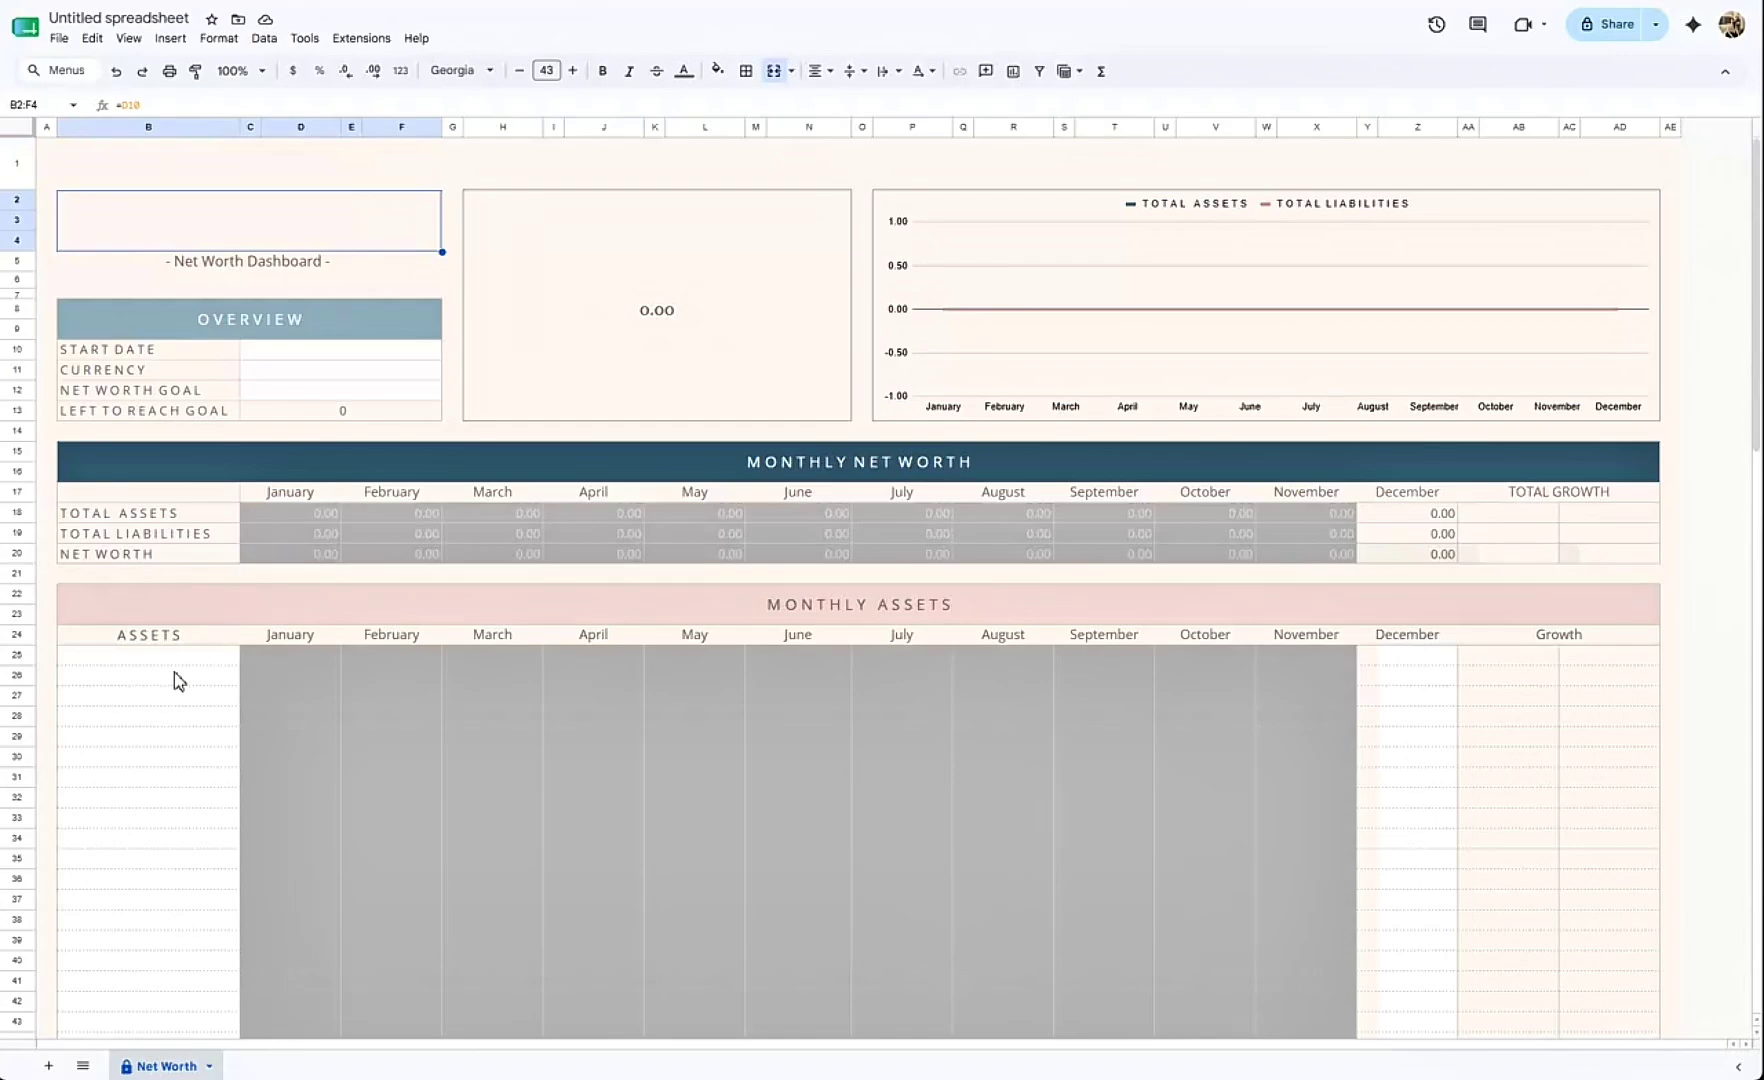
{"action": "left_click", "coordinate": [148, 698]}
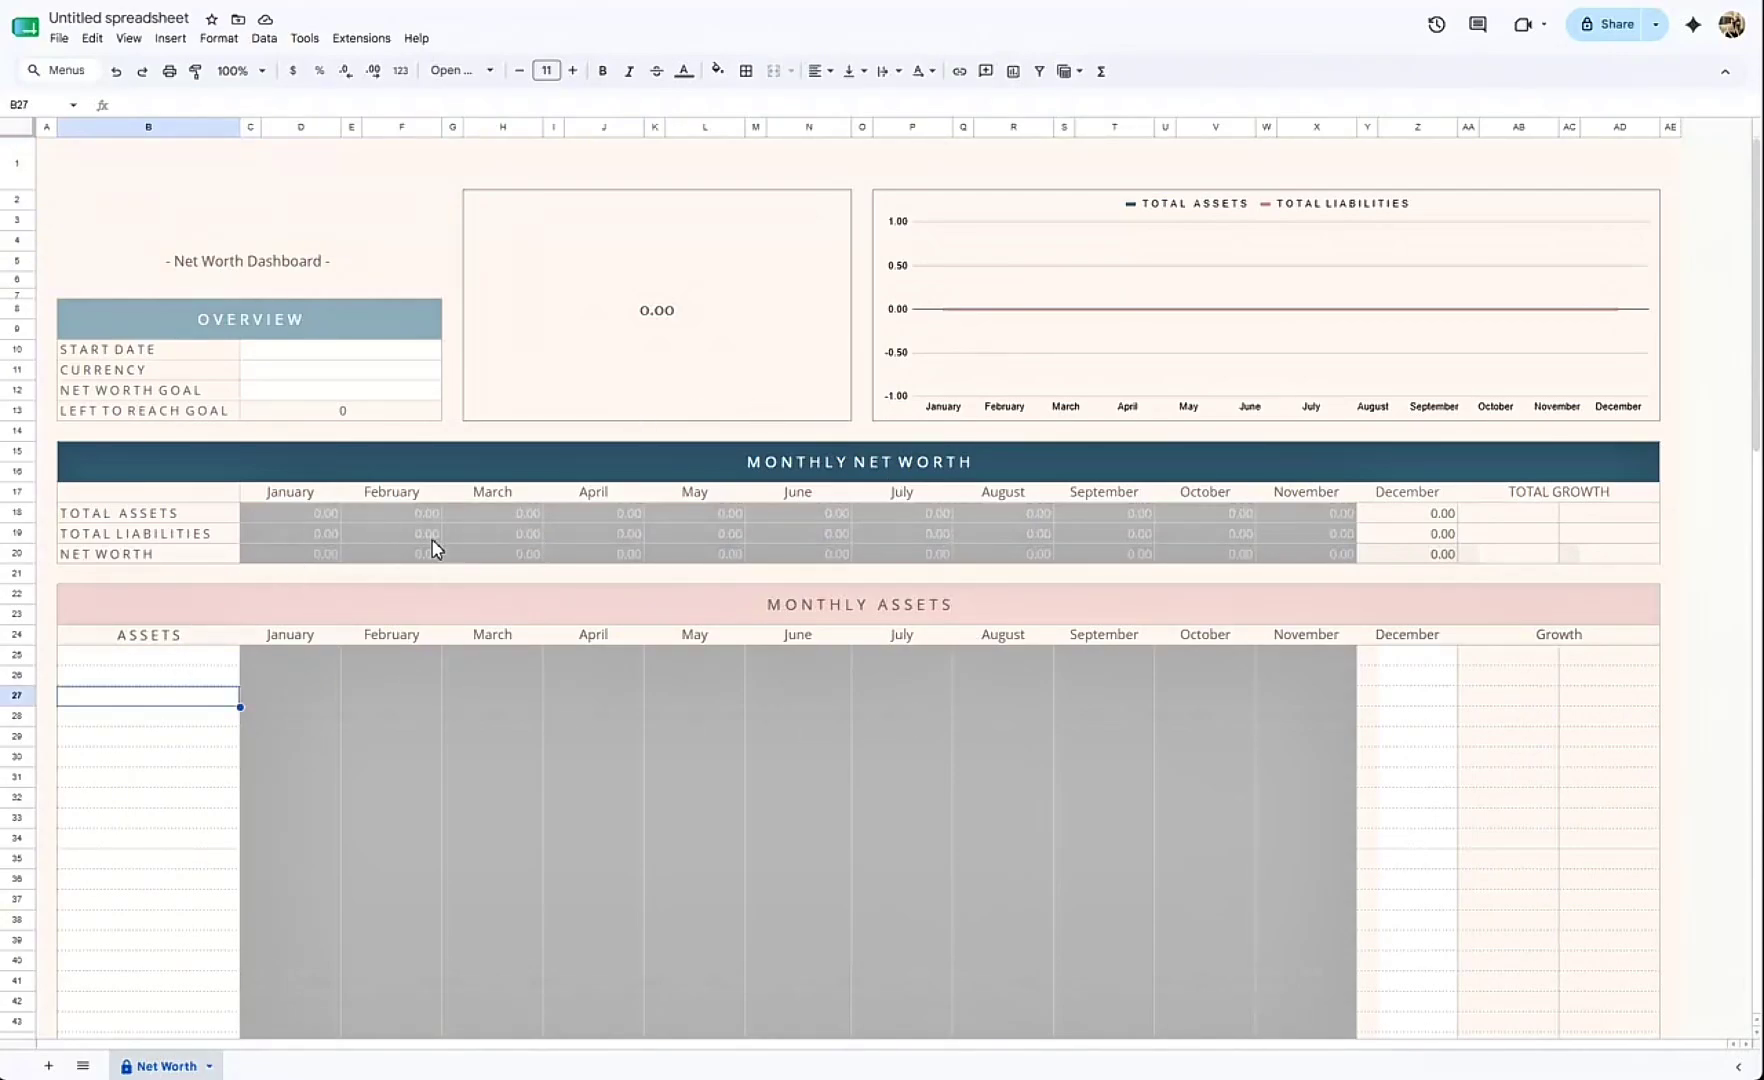
Step: Set the start date in the overview to May 1 2027
{"action": "scroll", "coordinate": [669, 630], "scroll_direction": "down", "scroll_amount": 2}
{"action": "scroll", "coordinate": [358, 556], "scroll_direction": "up", "scroll_amount": 2}
{"action": "left_click", "coordinate": [345, 350]}
{"action": "type", "text": "May 1 2027"}
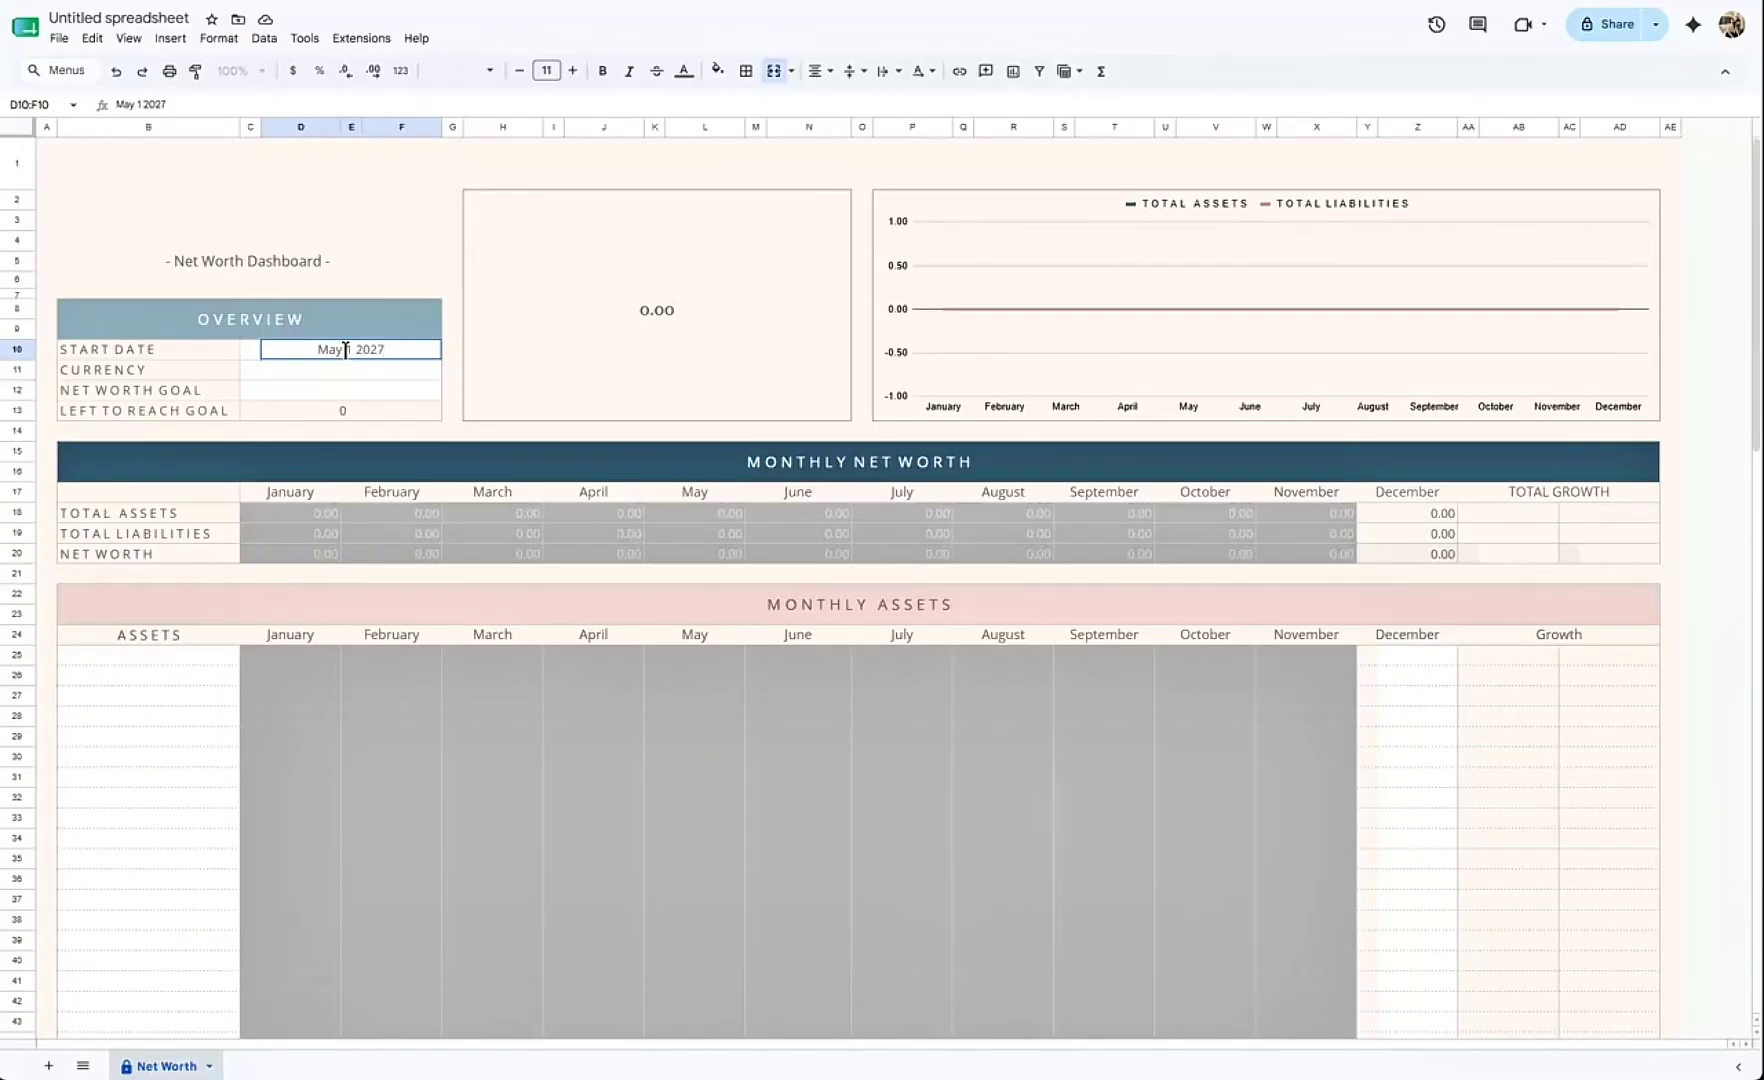
{"action": "left_click", "coordinate": [330, 760]}
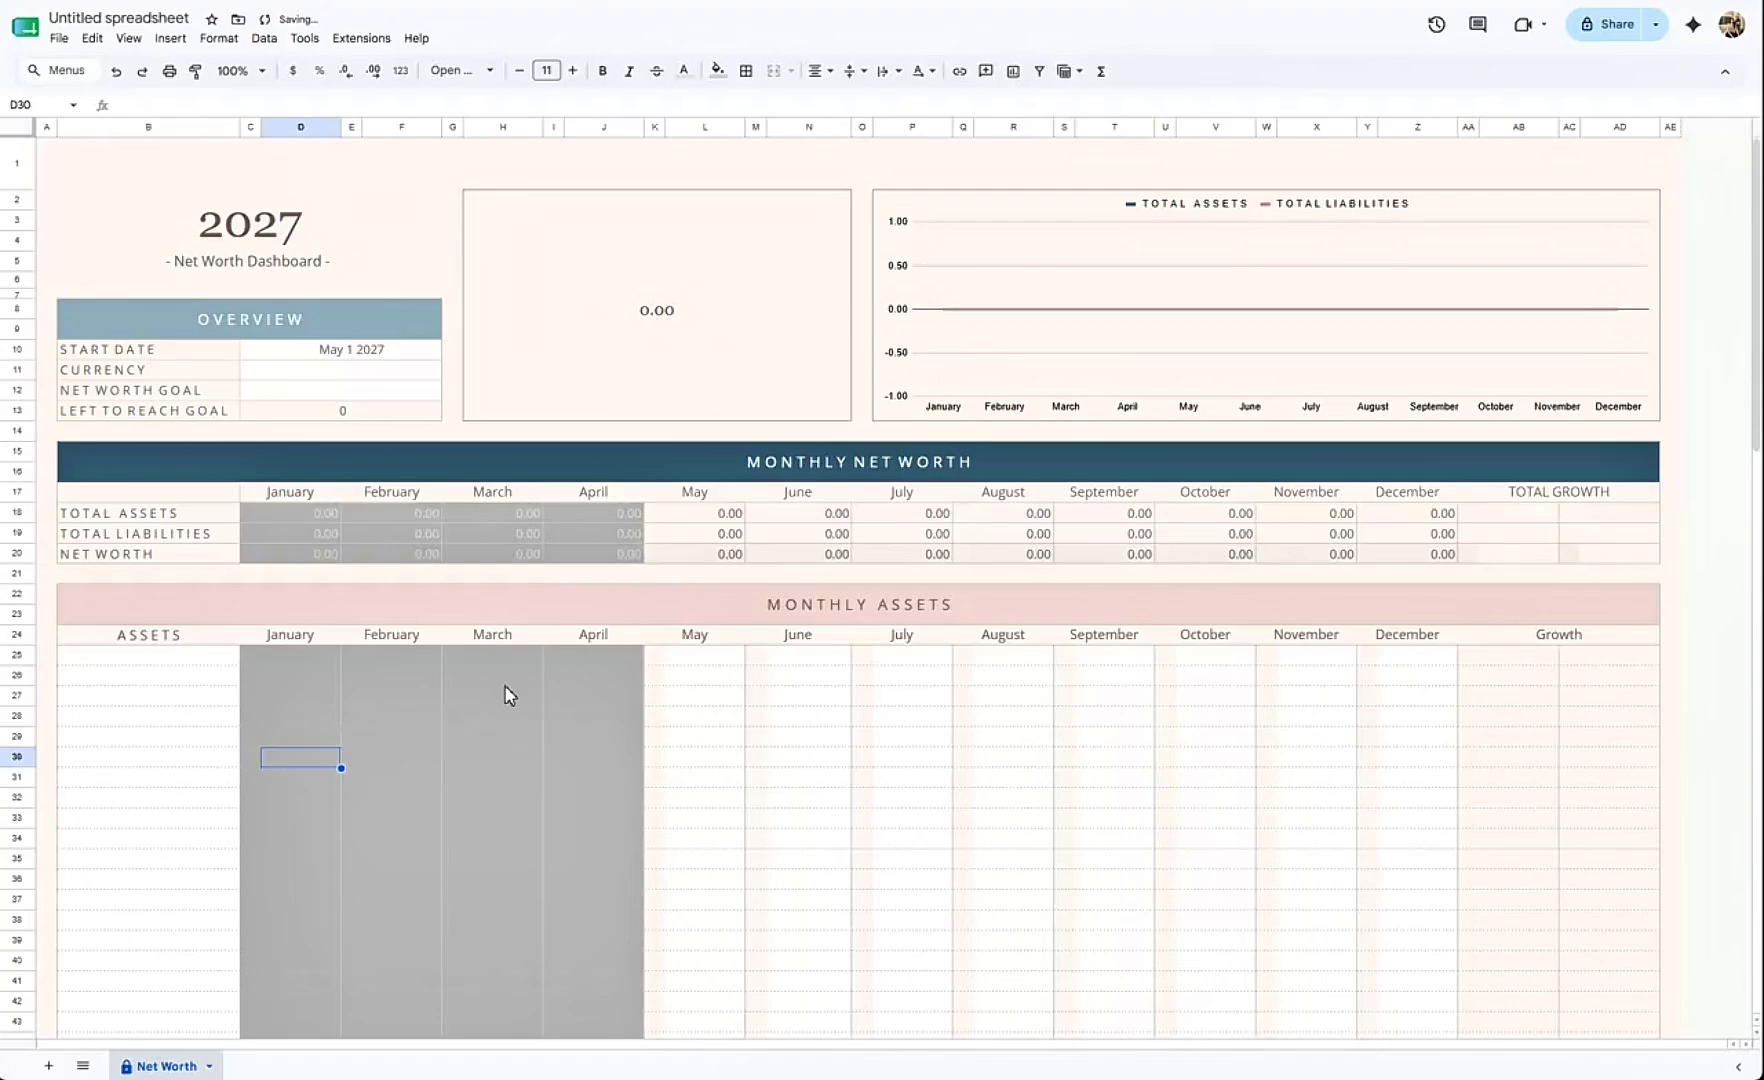
{"action": "left_click", "coordinate": [395, 758]}
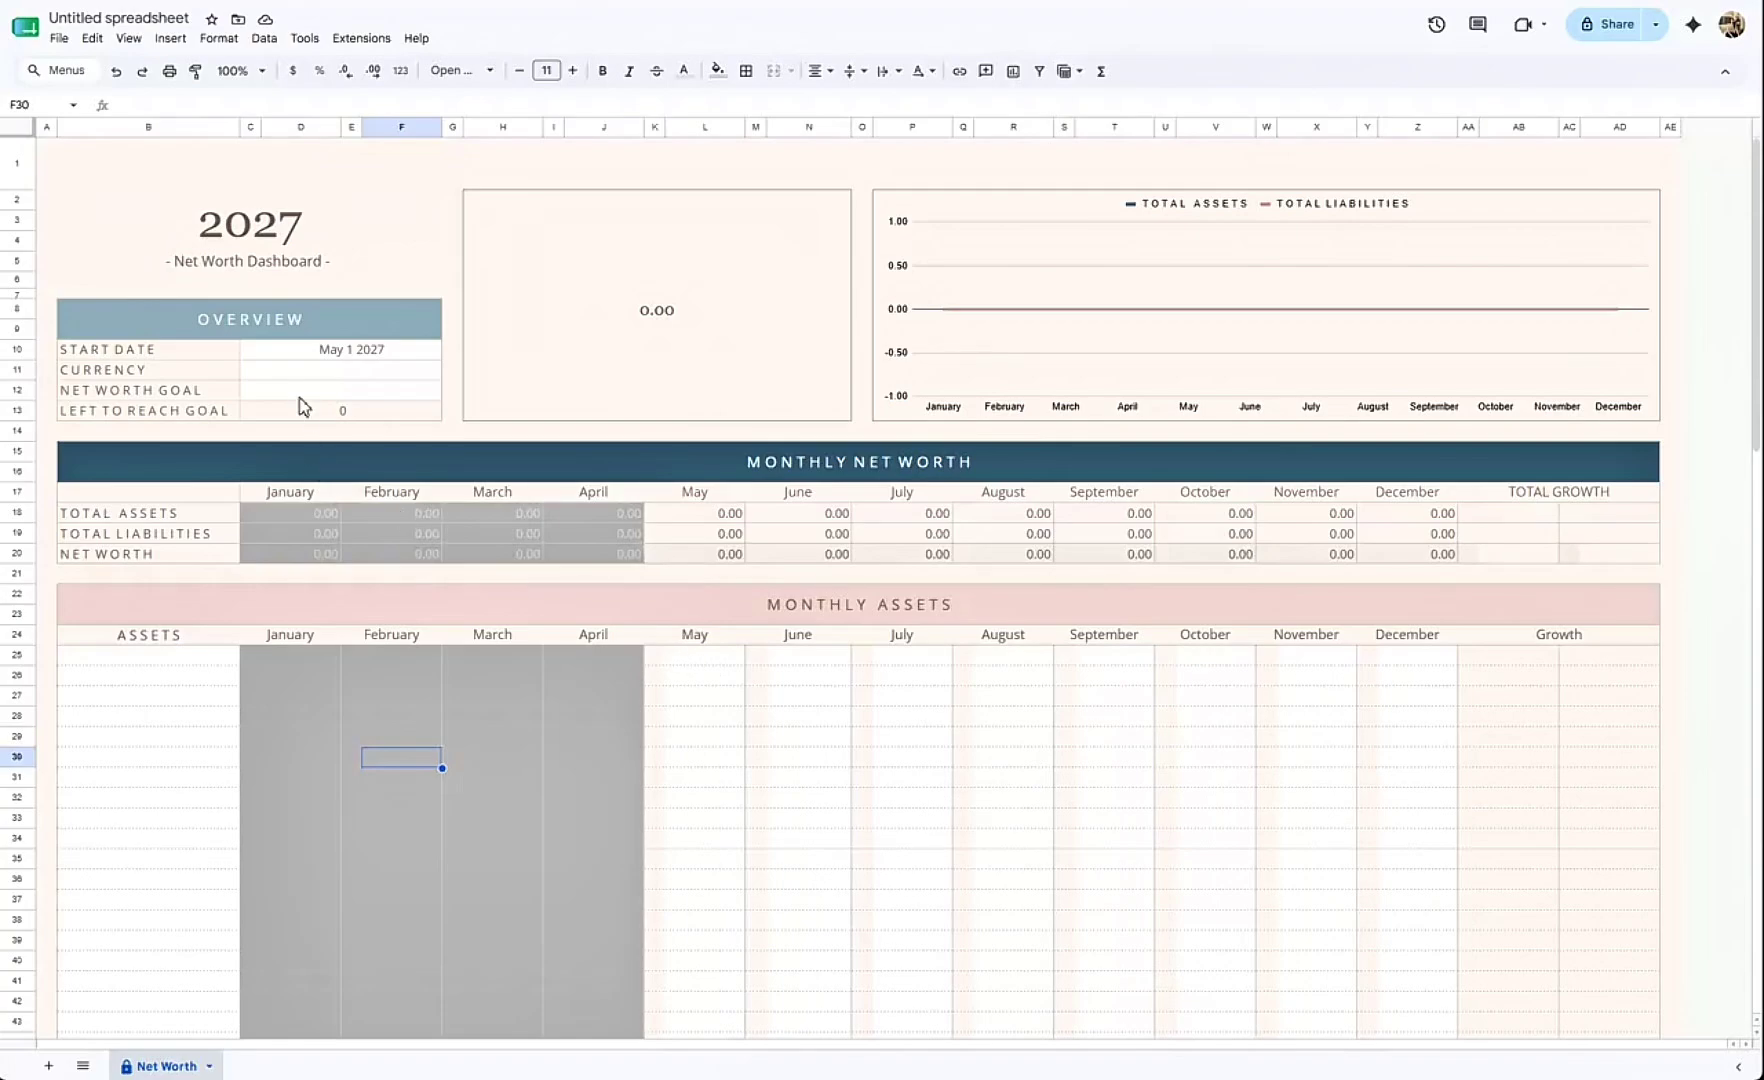
{"action": "left_click_drag", "start_coordinate": [712, 655], "coordinate": [717, 748]}
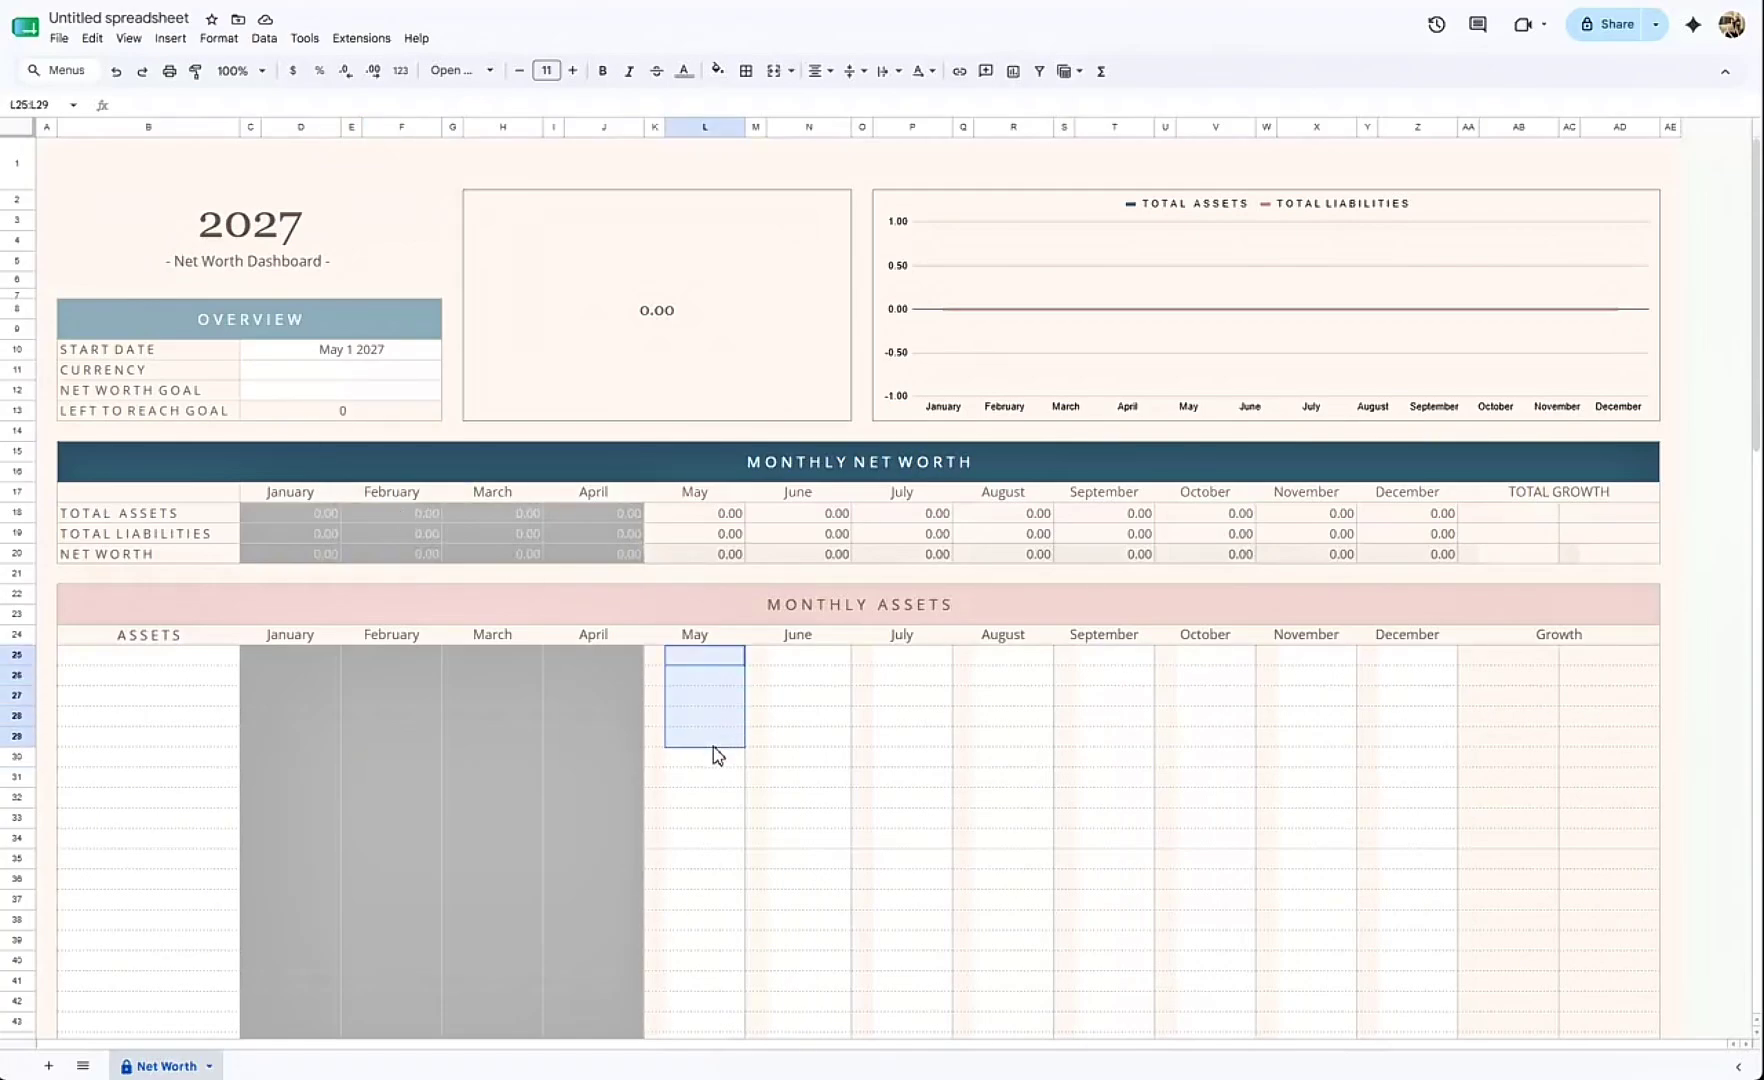
Step: Set the start date in the overview to Jan 1 2027
{"action": "left_click", "coordinate": [314, 349]}
{"action": "type", "text": "Jan"}
{"action": "type", "text": " 1 2027"}
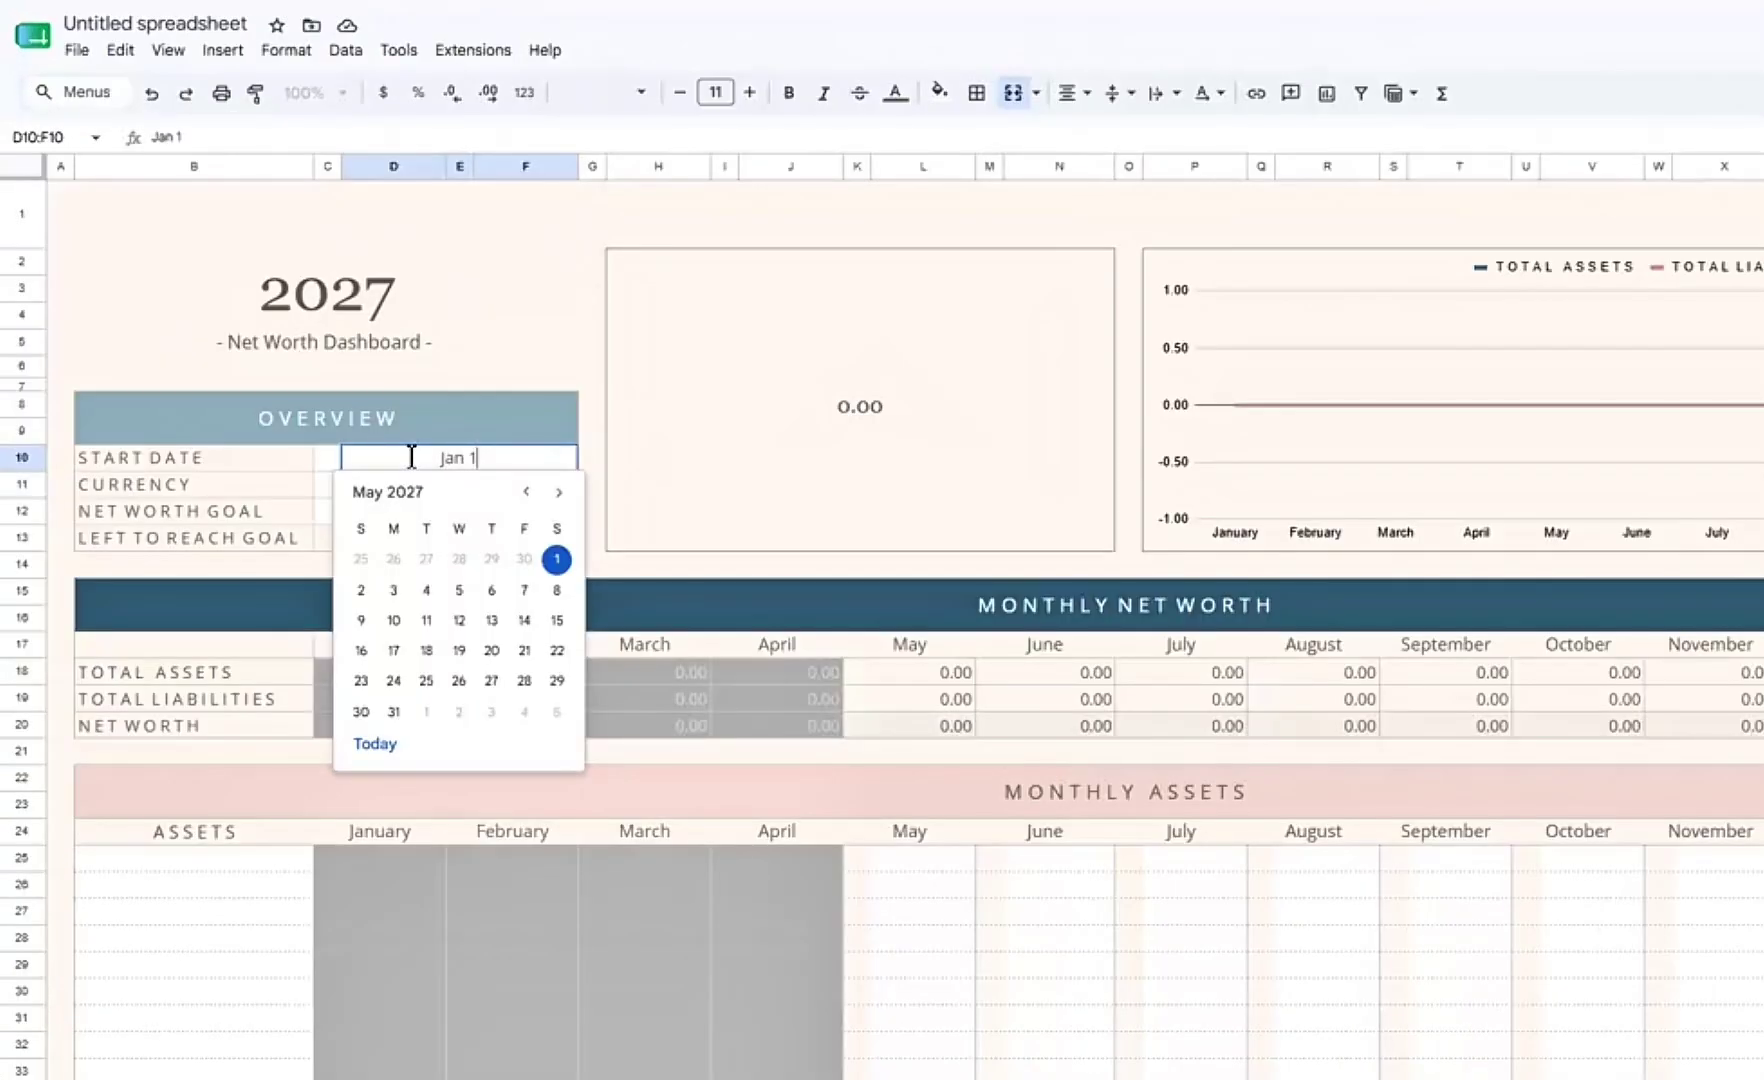
{"action": "left_click", "coordinate": [579, 285]}
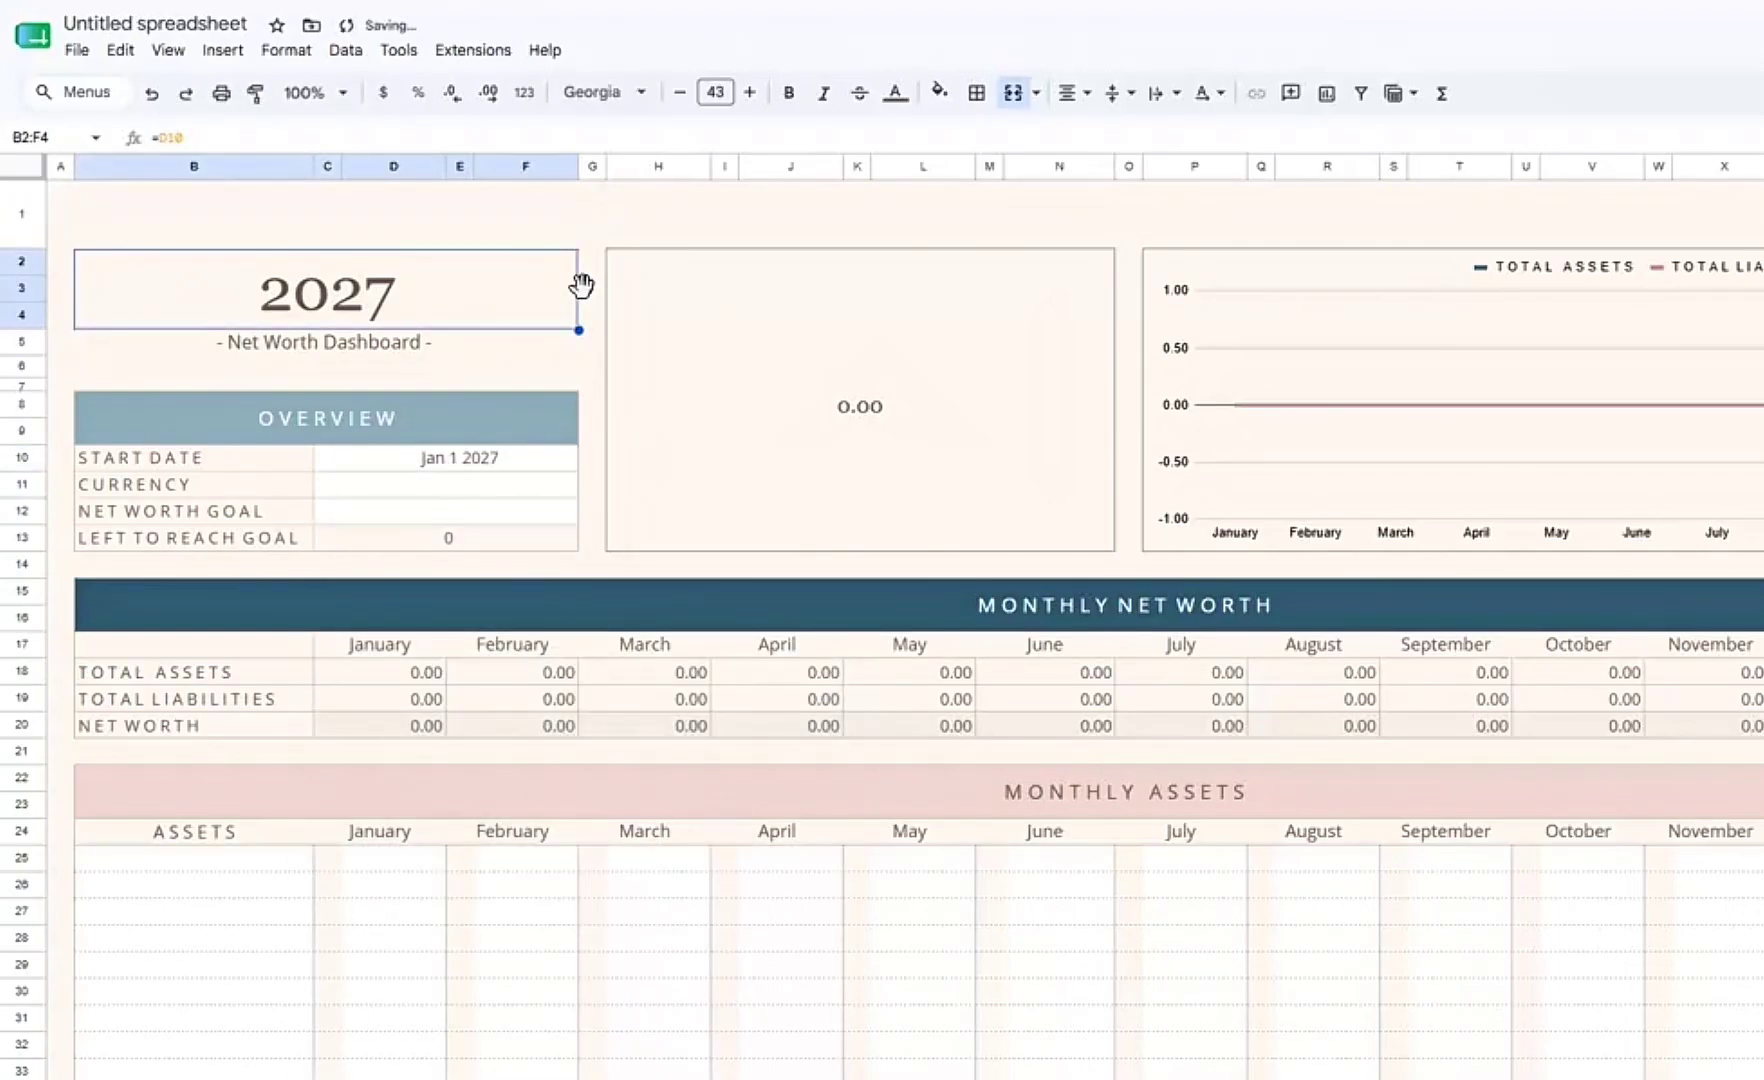
Step: Set the currency to $ and the net worth goal to 100000 in the overview
{"action": "left_click", "coordinate": [465, 495]}
{"action": "double_click", "coordinate": [465, 488]}
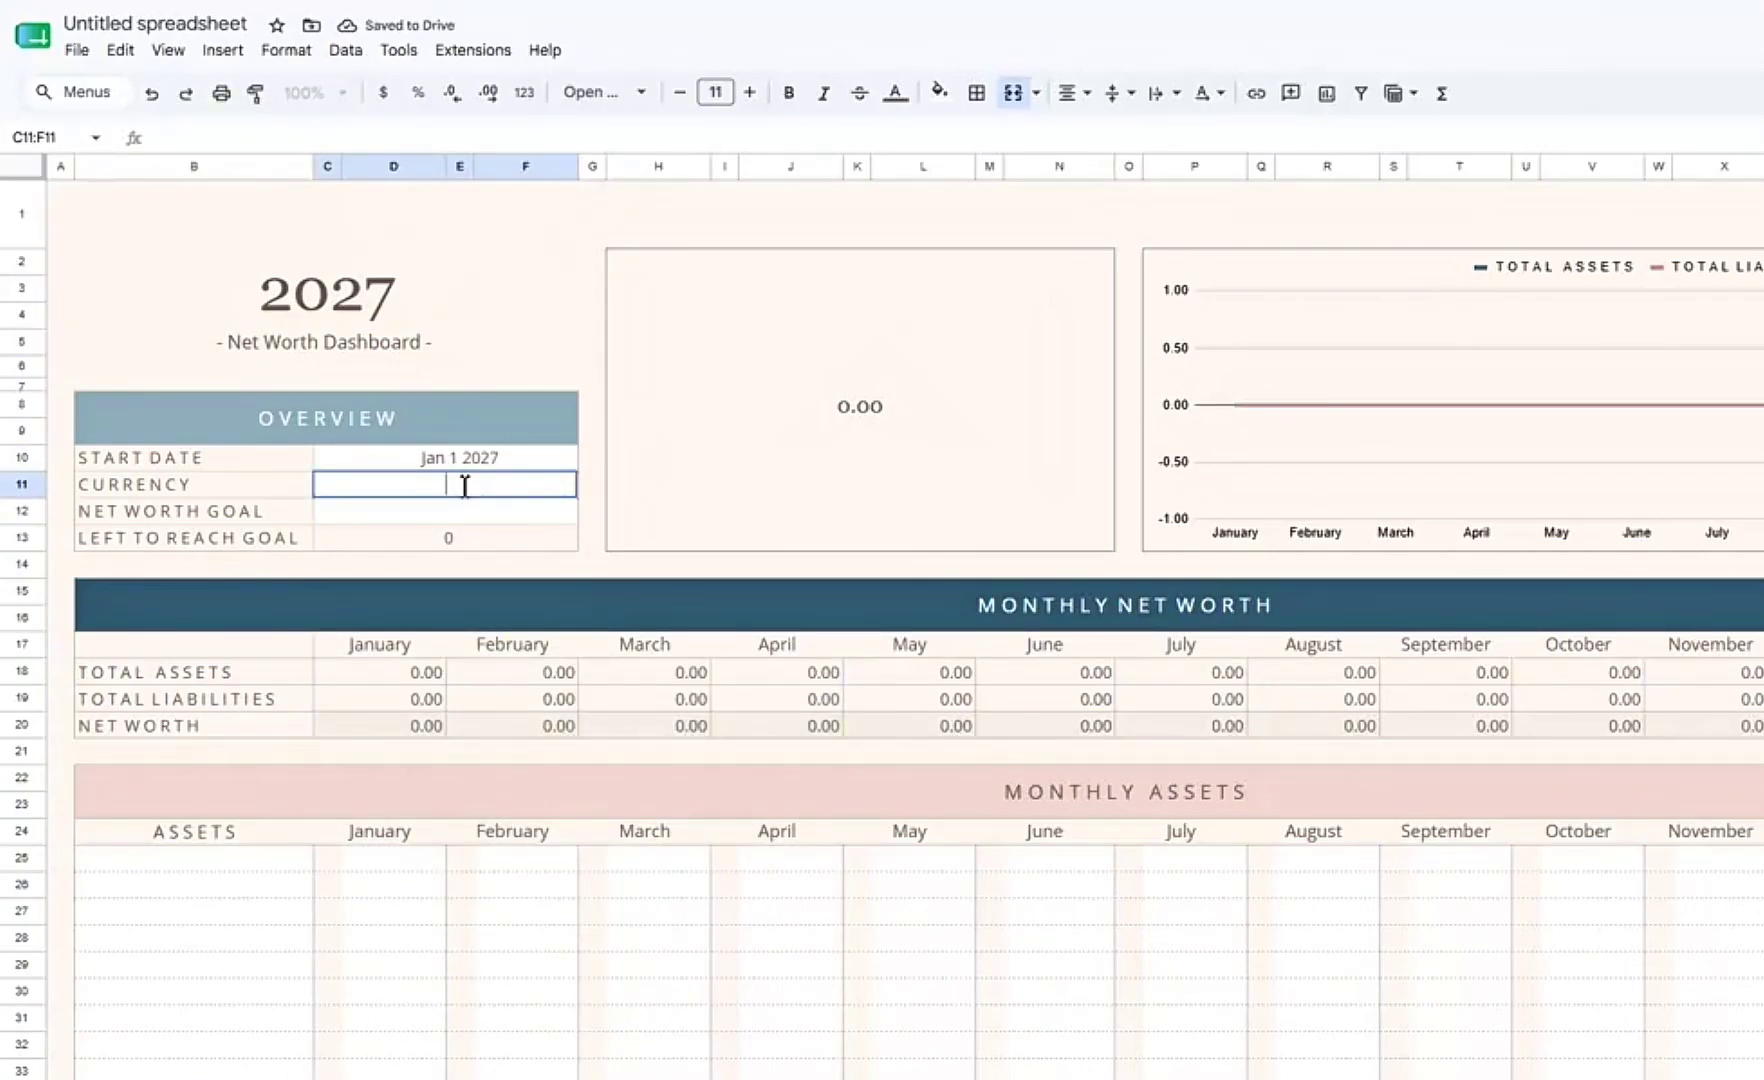
{"action": "type", "text": "$"}
{"action": "key", "text": "Return"}
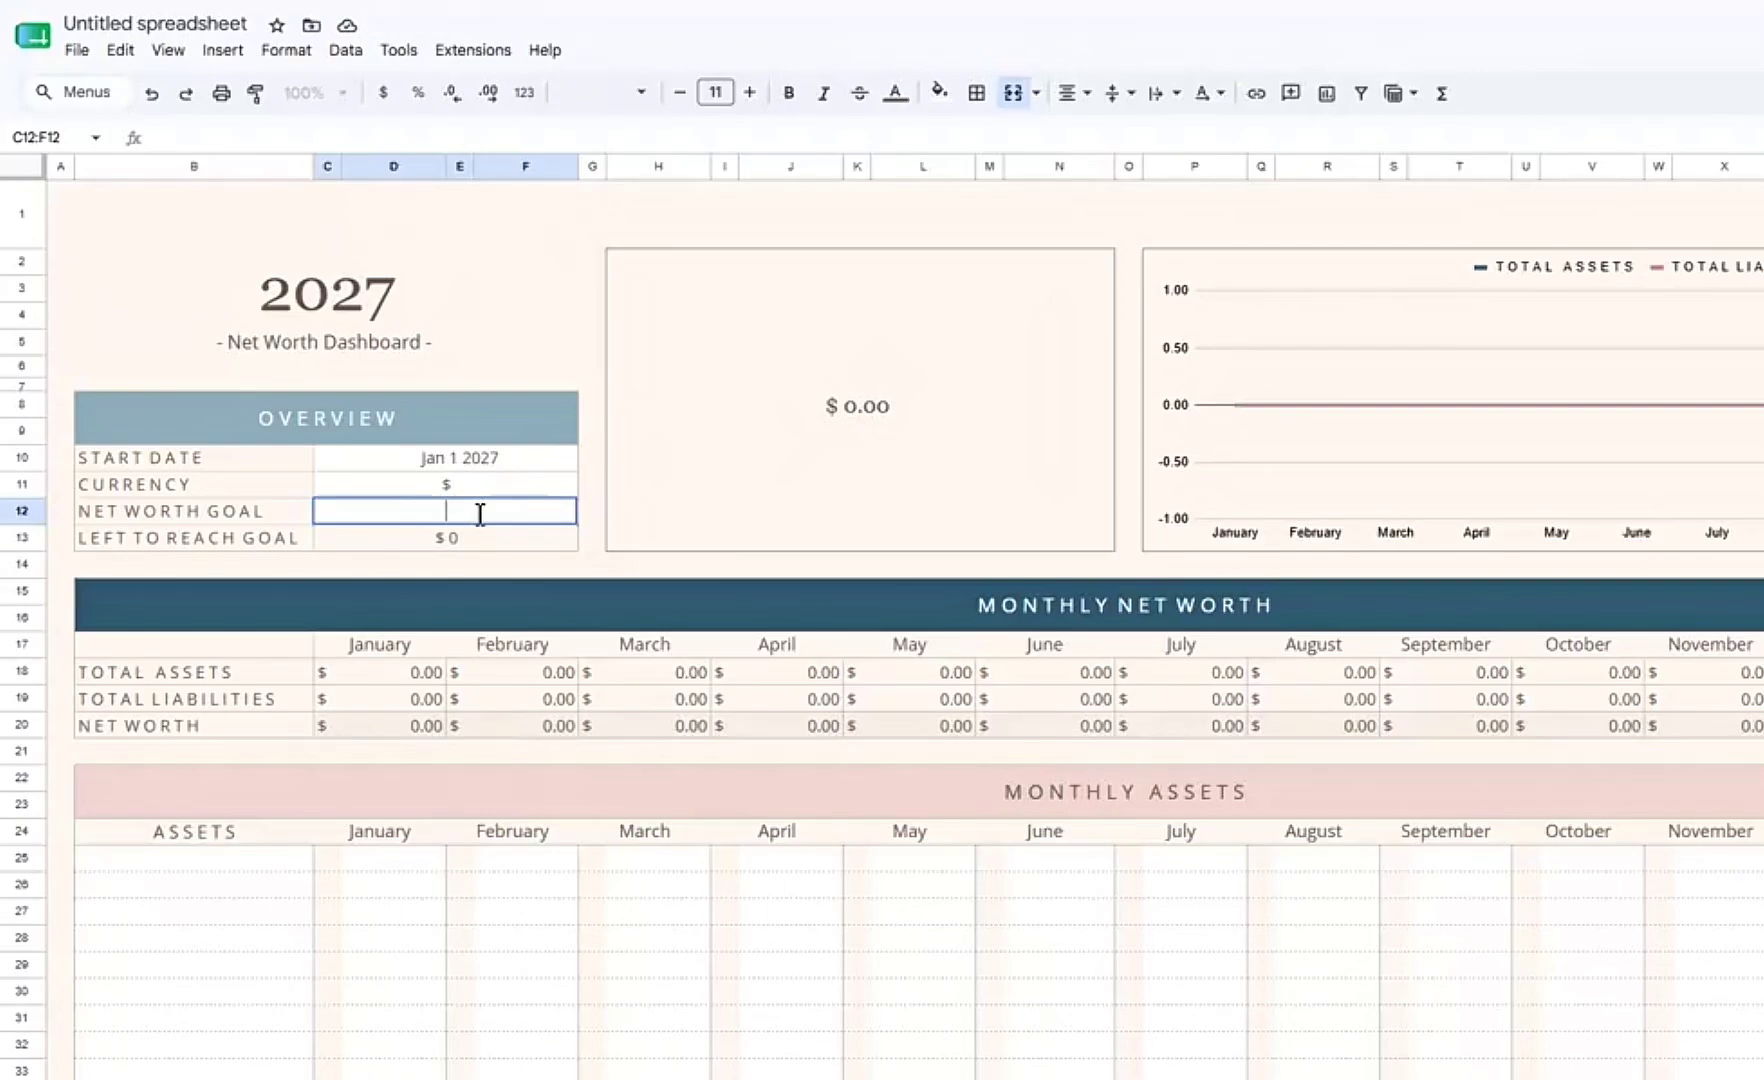
{"action": "type", "text": "100000"}
{"action": "left_click", "coordinate": [412, 964]}
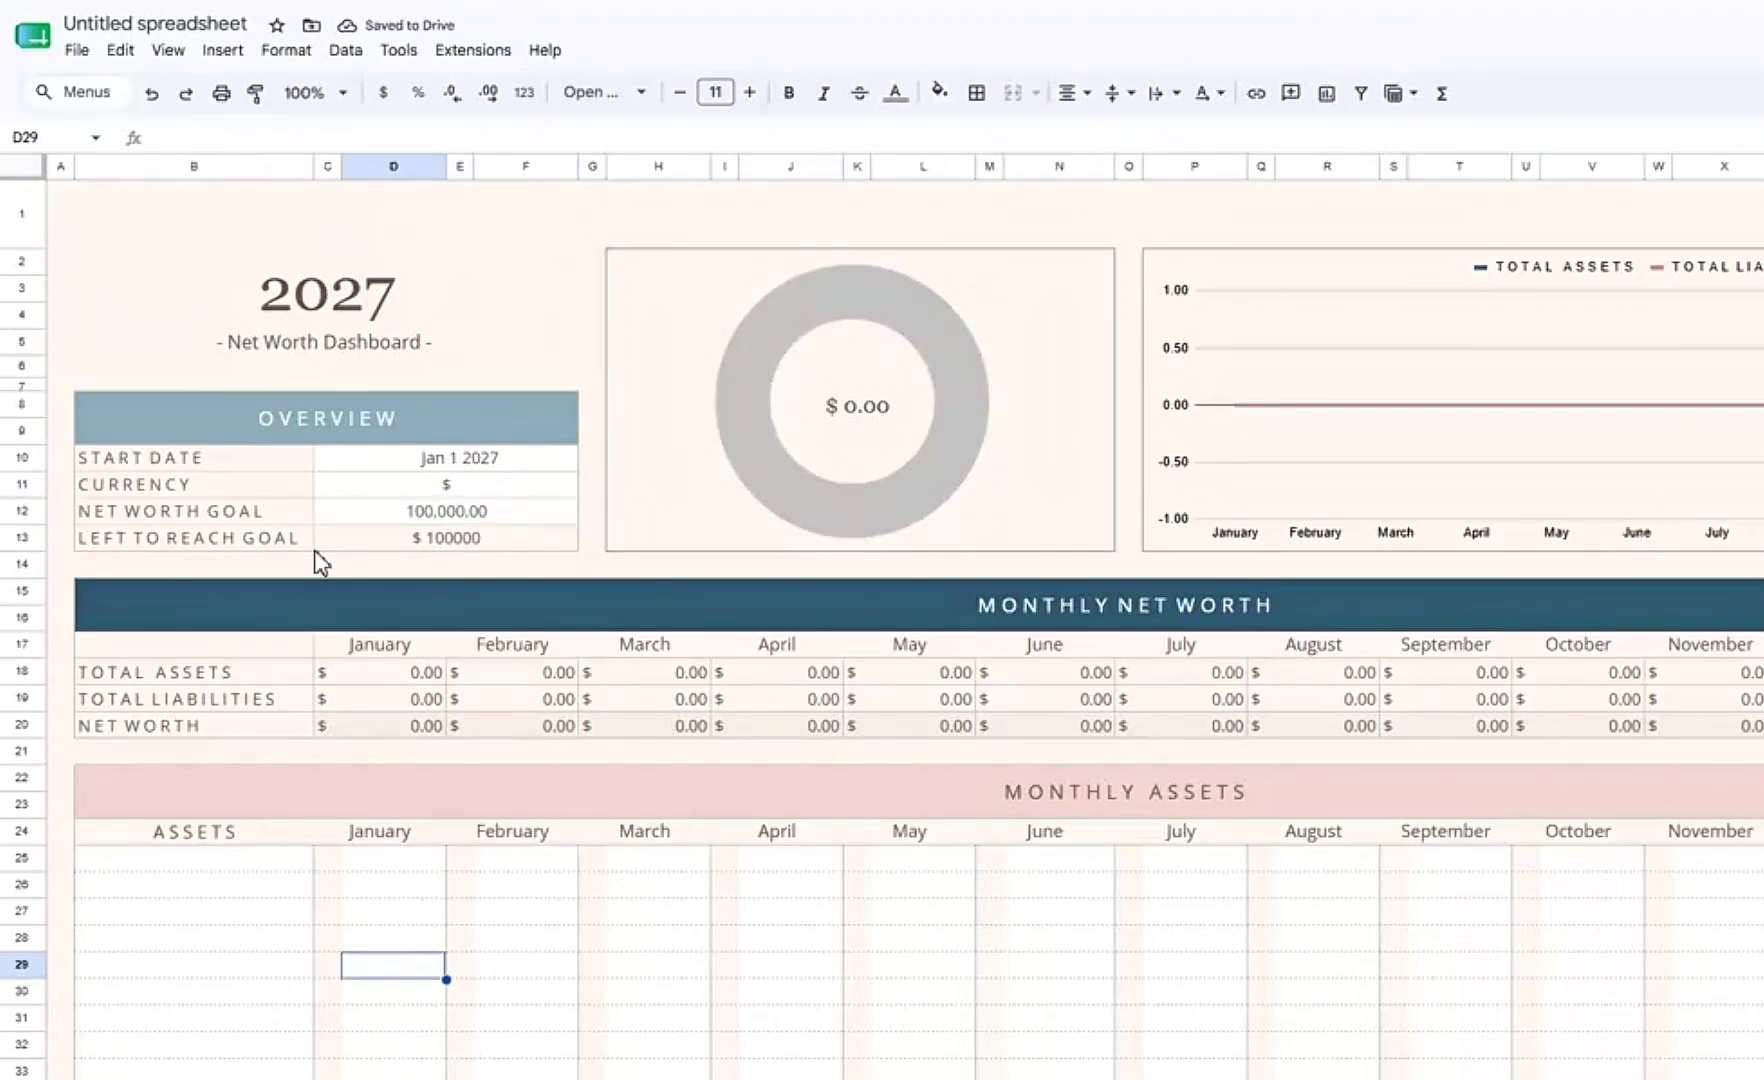
Step: Examine the left-to-reach-goal figure, the monthly net worth table, the asset and growth columns, and the overview entries
{"action": "left_click", "coordinate": [130, 542]}
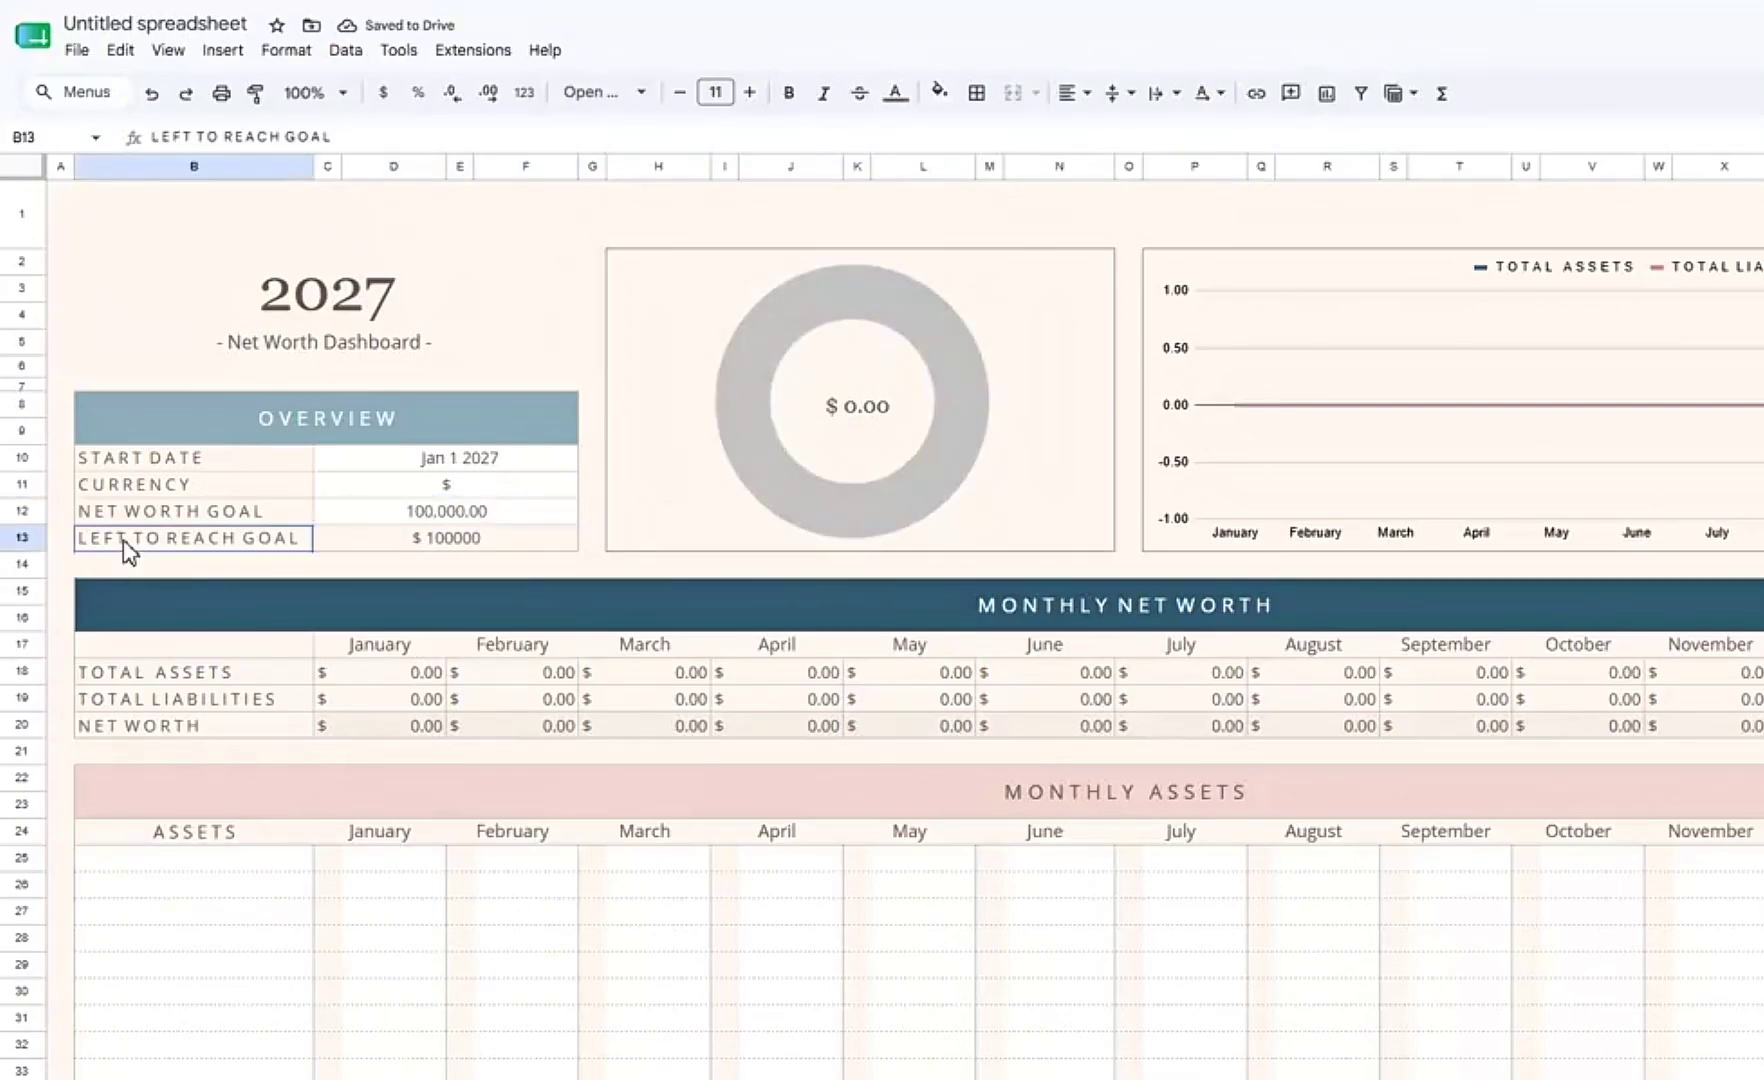
{"action": "left_click", "coordinate": [352, 541]}
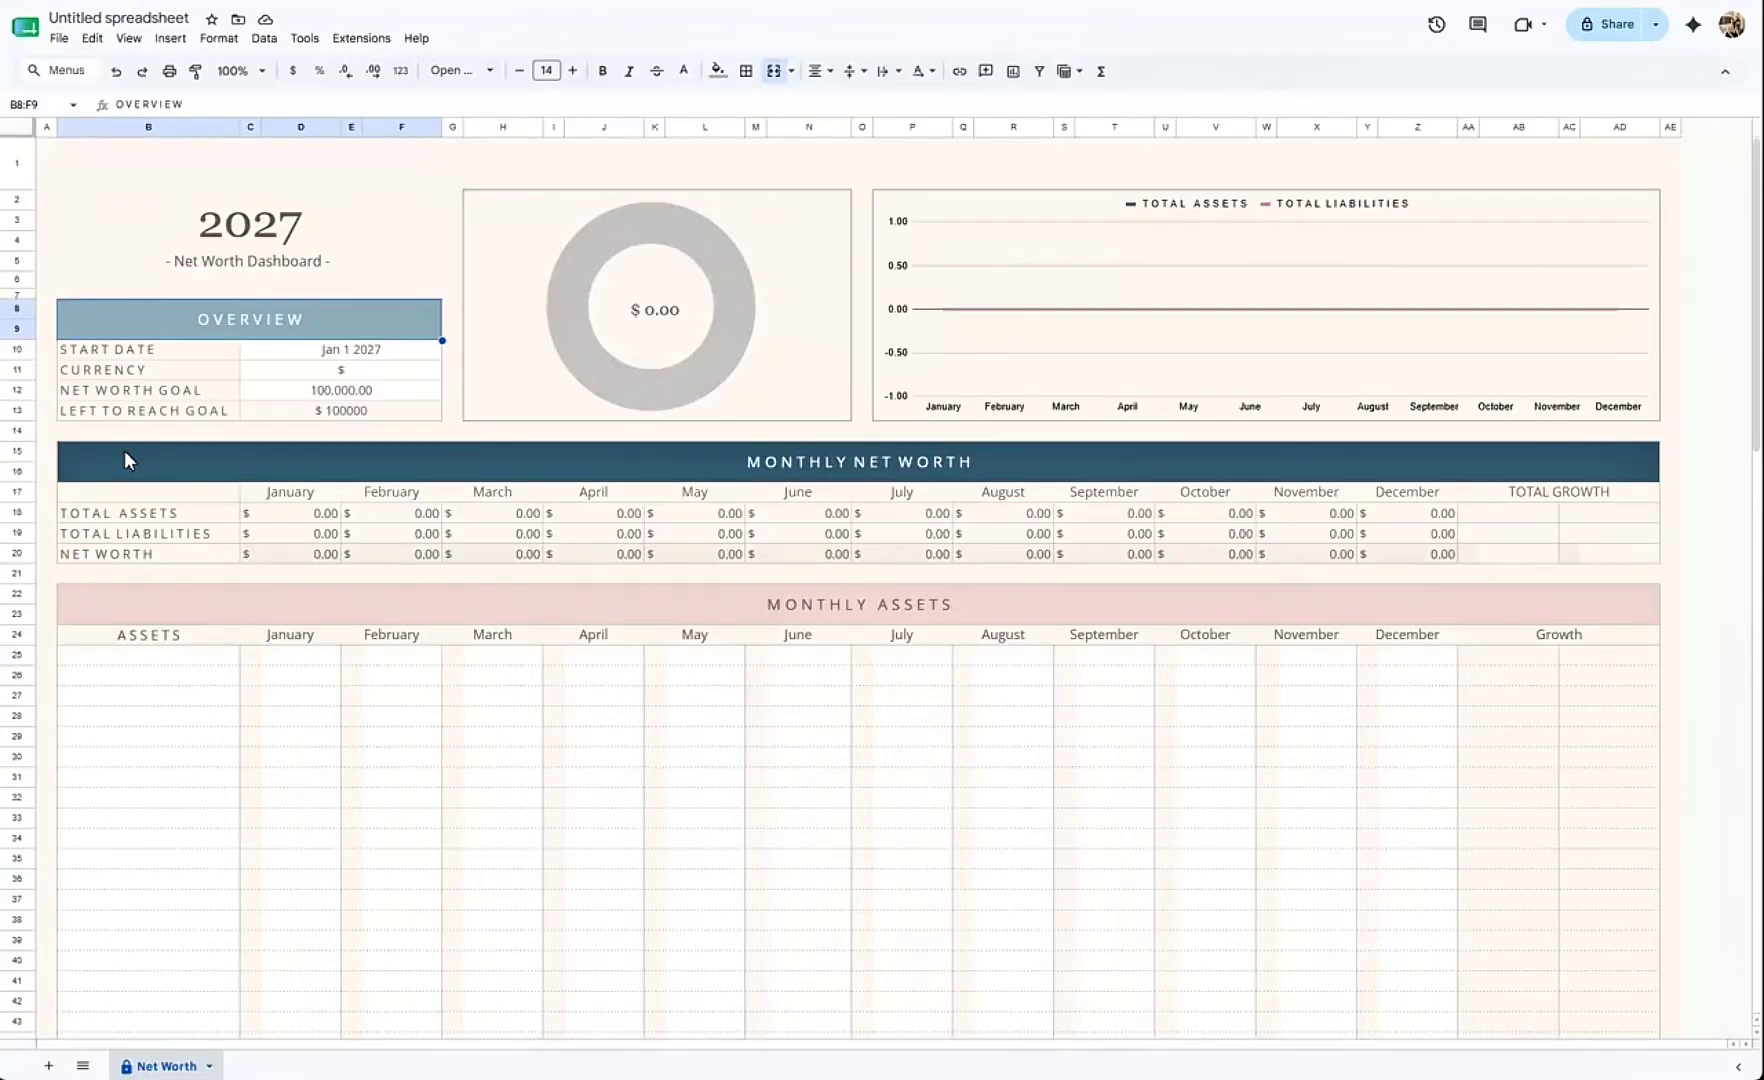
{"action": "left_click", "coordinate": [162, 591]}
{"action": "mouse_move", "coordinate": [124, 494]}
{"action": "left_mouse_down"}
{"action": "mouse_move", "coordinate": [122, 510]}
{"action": "mouse_move", "coordinate": [949, 555]}
{"action": "mouse_move", "coordinate": [1518, 560]}
{"action": "left_mouse_up"}
{"action": "left_click_drag", "start_coordinate": [1502, 683], "coordinate": [1559, 929]}
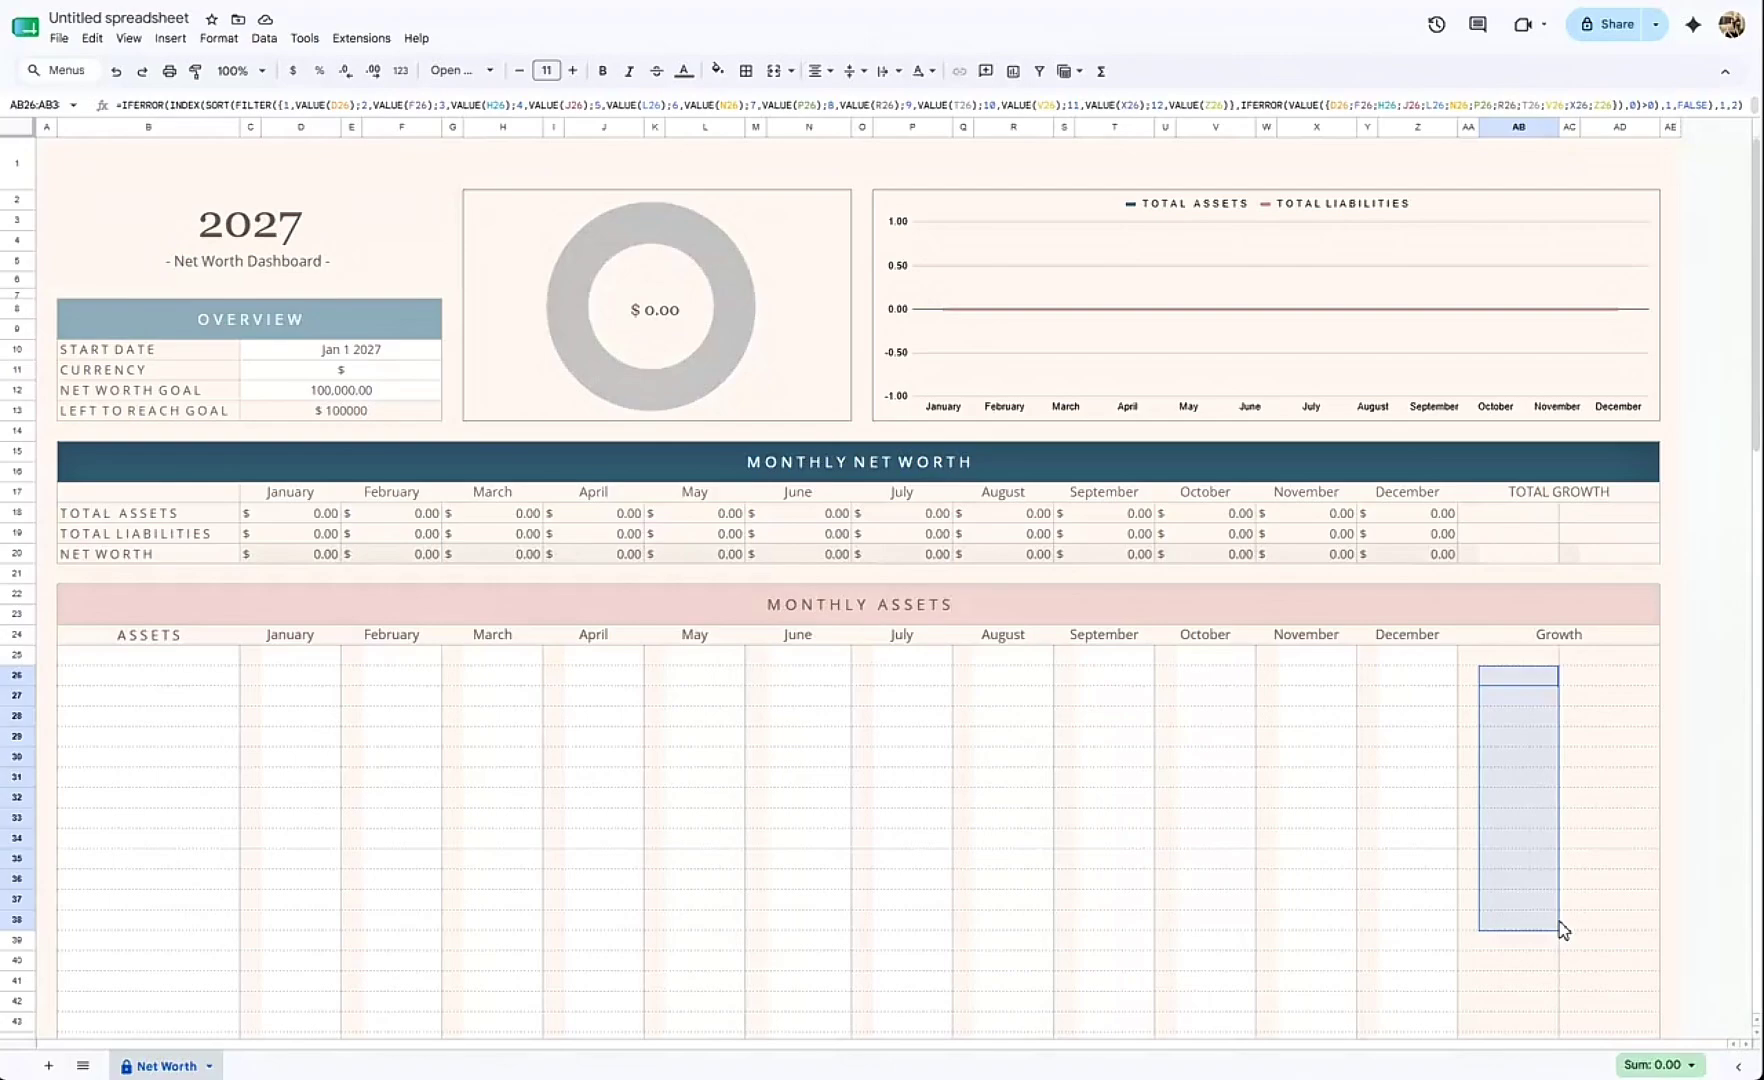
{"action": "left_click", "coordinate": [386, 192]}
{"action": "left_click_drag", "start_coordinate": [148, 655], "coordinate": [150, 900]}
{"action": "left_click_drag", "start_coordinate": [307, 668], "coordinate": [310, 885]}
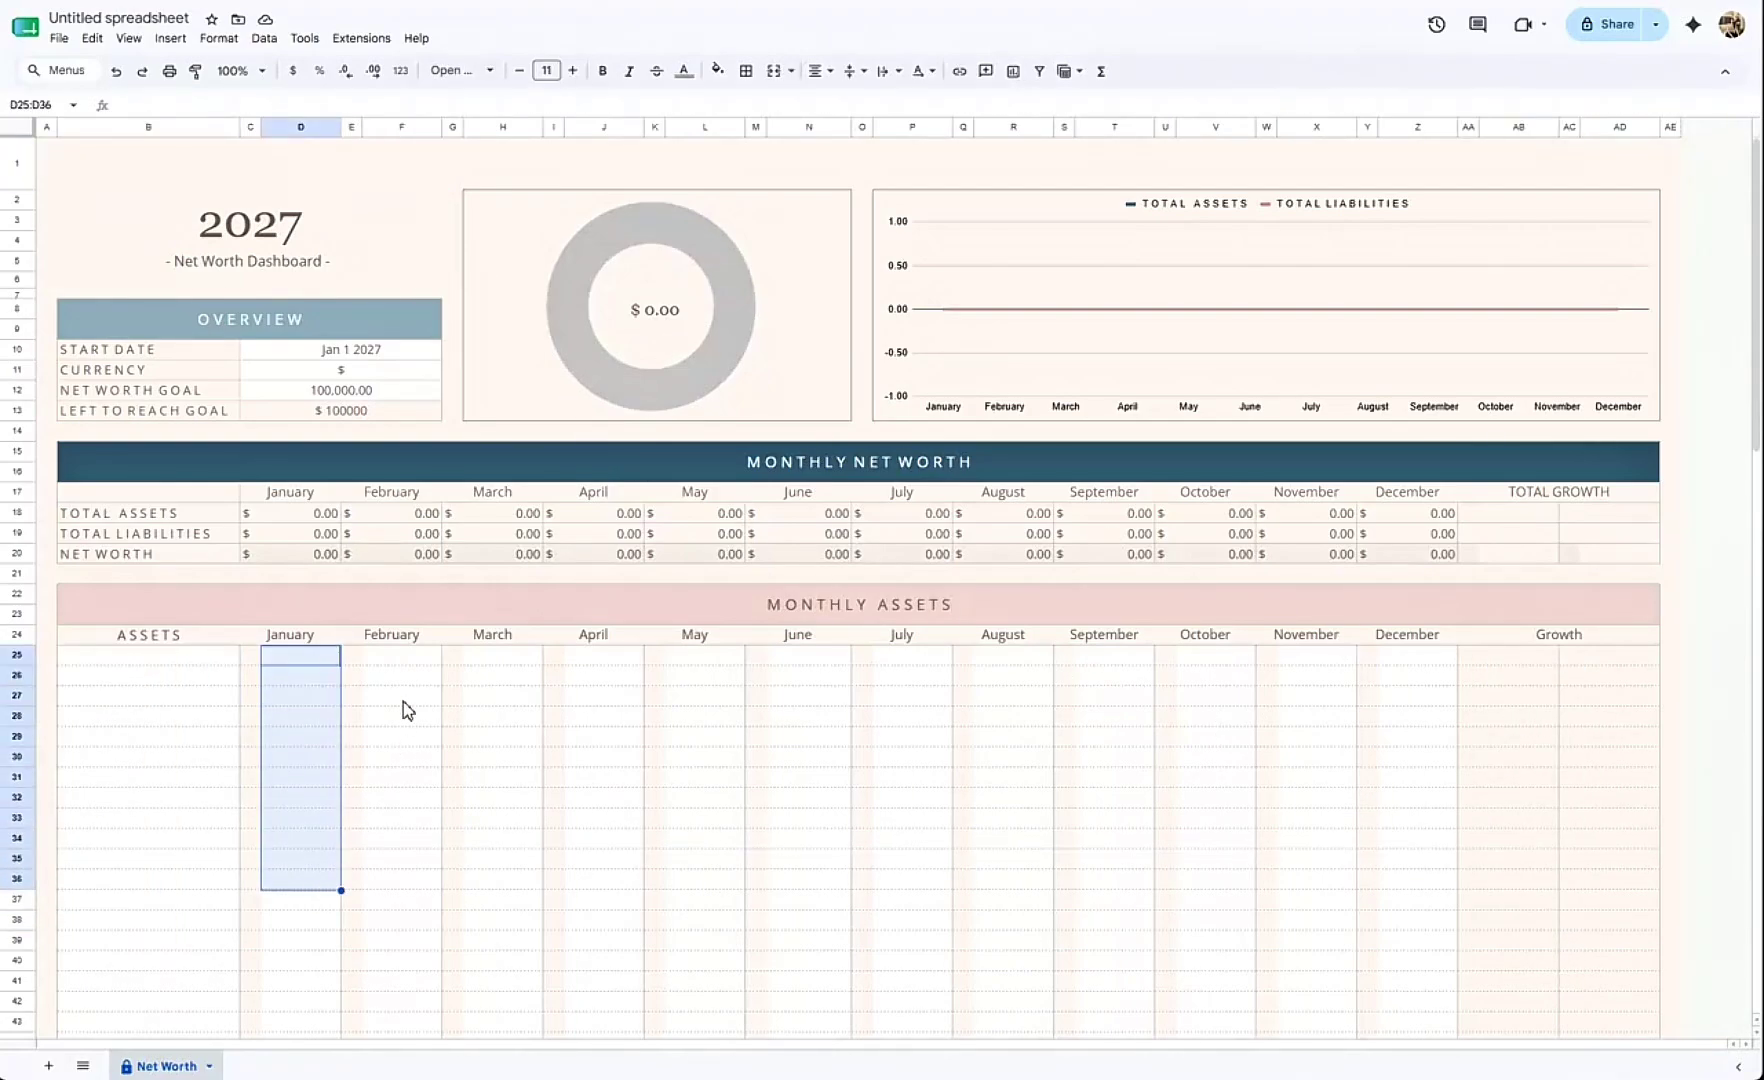
{"action": "left_click_drag", "start_coordinate": [402, 656], "coordinate": [402, 874]}
{"action": "left_click_drag", "start_coordinate": [311, 352], "coordinate": [351, 378]}
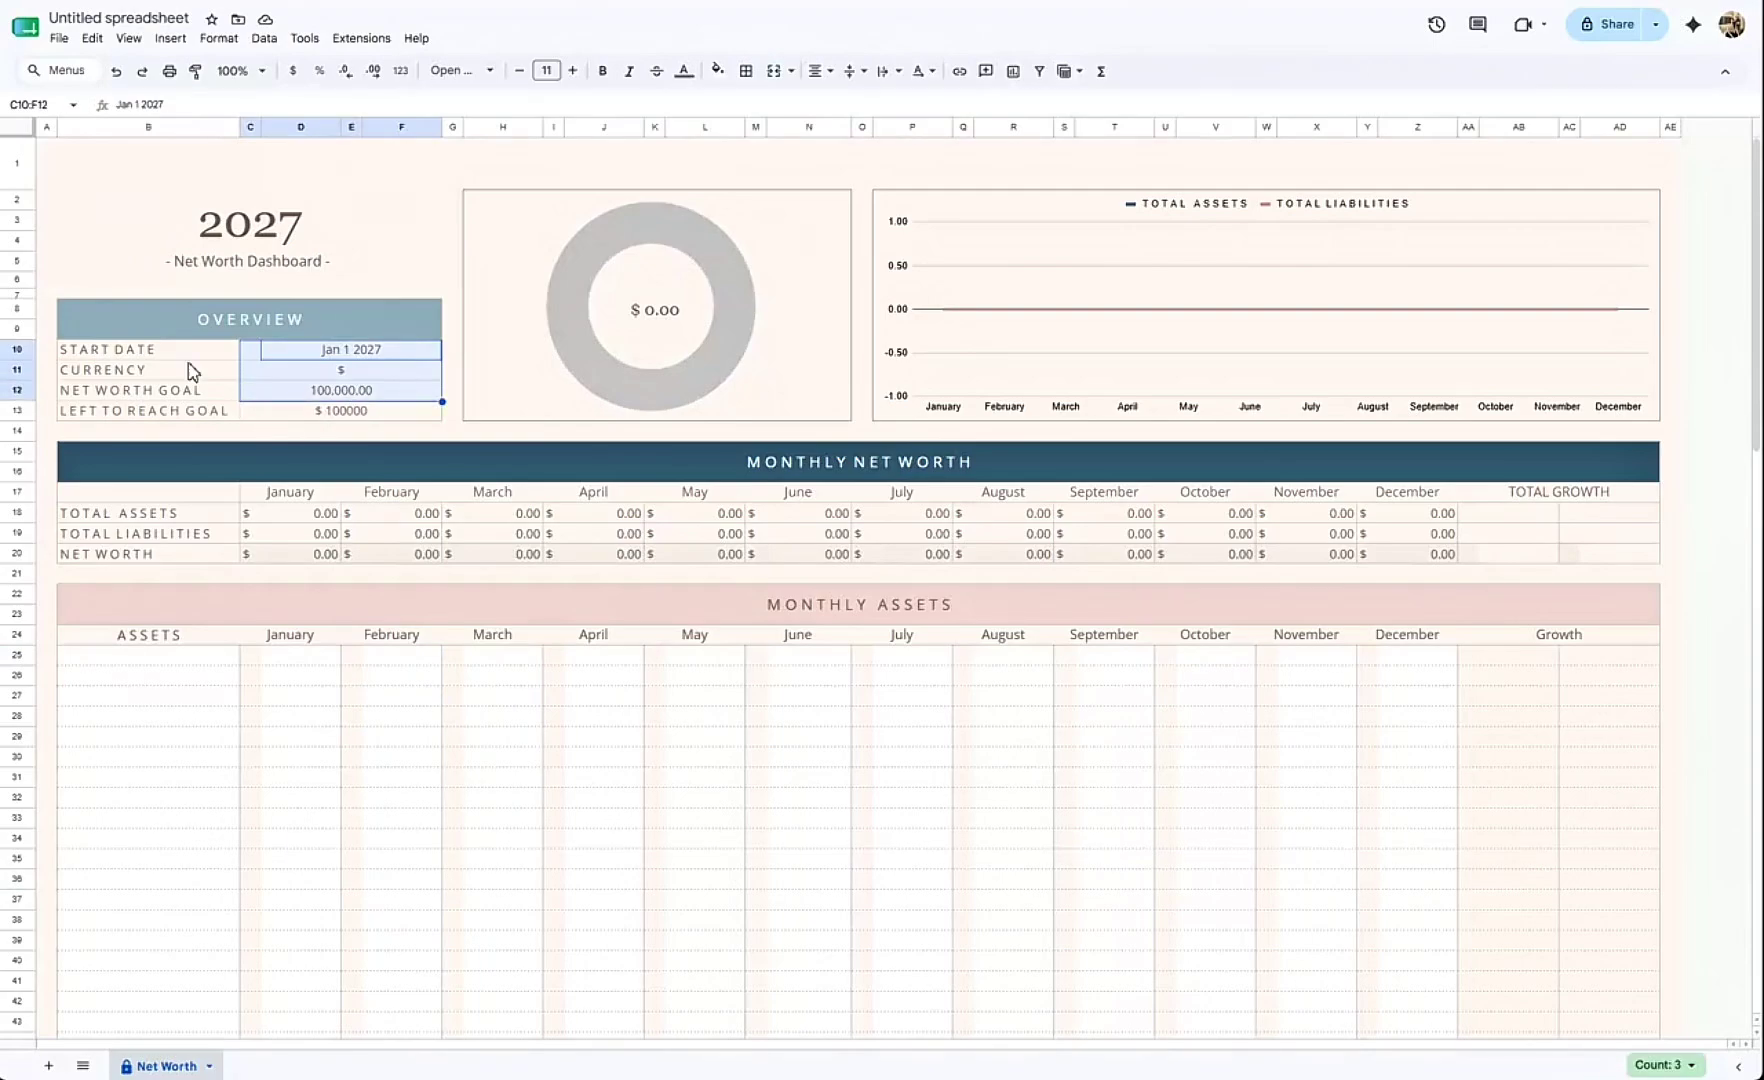
{"action": "left_click", "coordinate": [250, 222]}
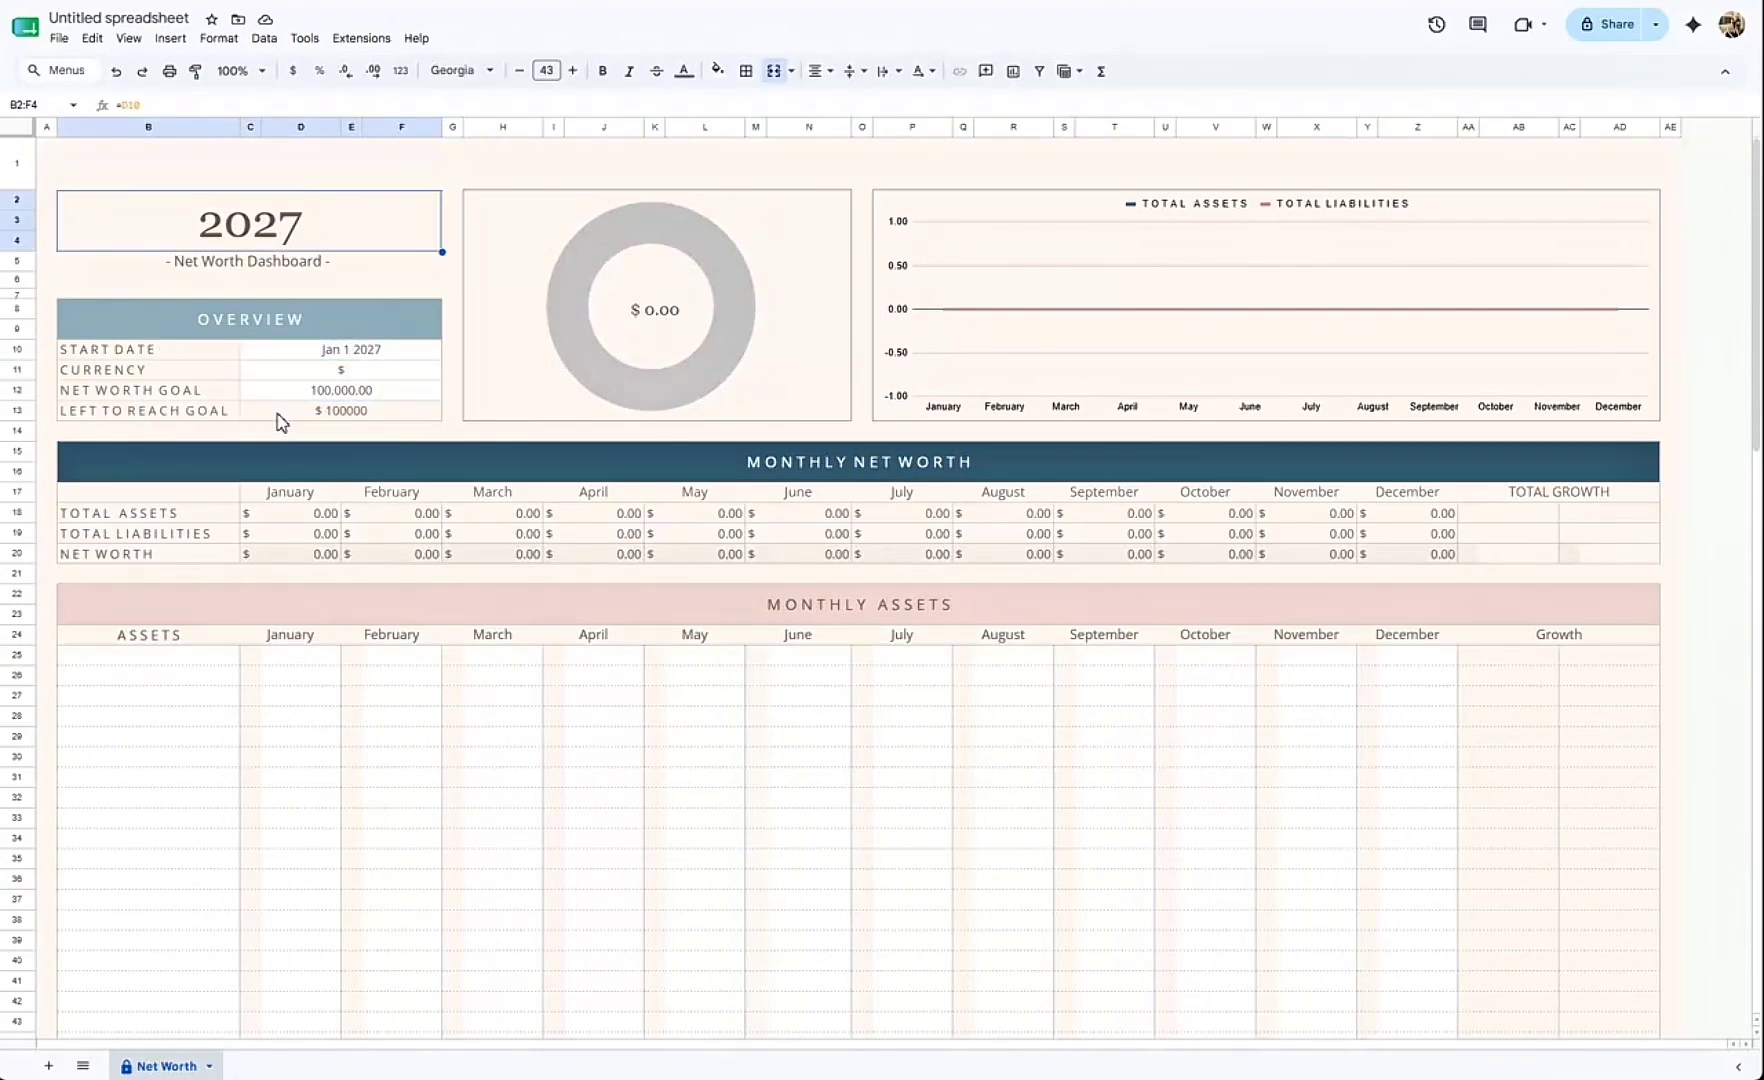
Step: List Cash, Savings, House, Investments and Property as the first five assets under Monthly Assets
{"action": "left_click", "coordinate": [148, 654]}
{"action": "scroll", "coordinate": [290, 640], "scroll_direction": "down", "scroll_amount": 2}
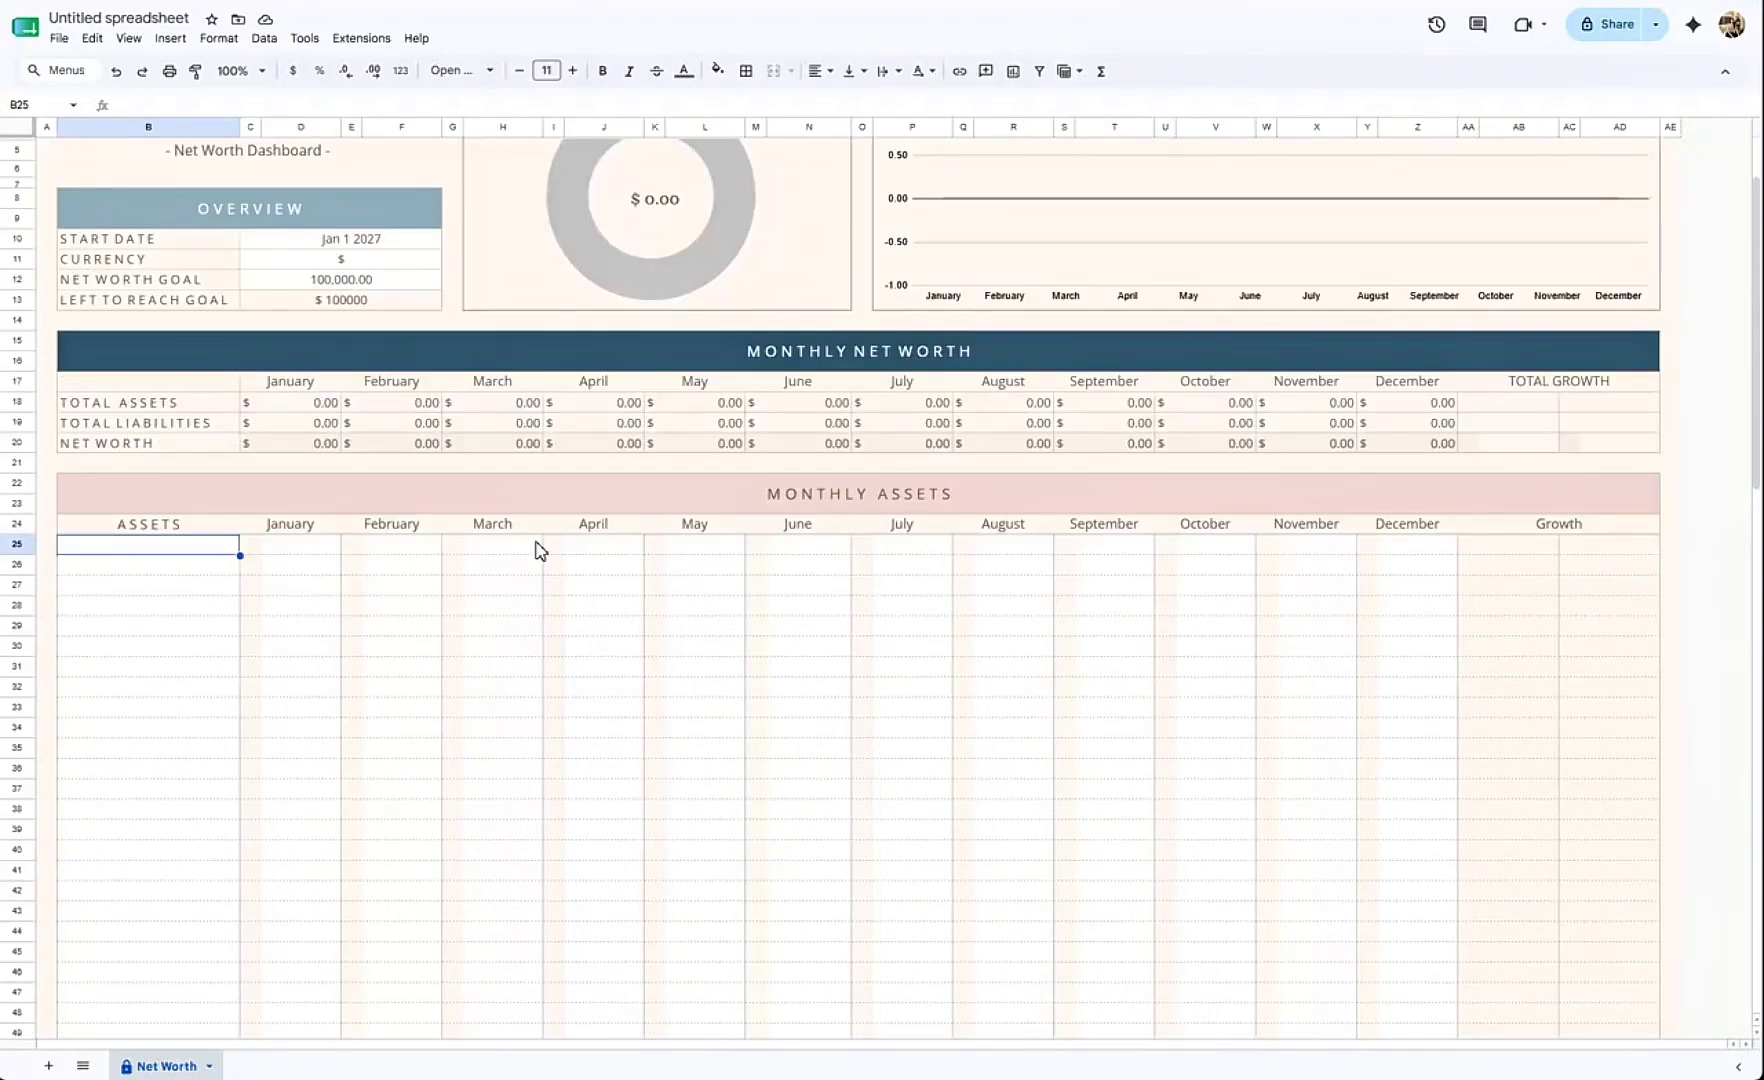
{"action": "double_click", "coordinate": [172, 550]}
{"action": "type", "text": "Cash"}
{"action": "key", "text": "Return"}
{"action": "type", "text": "Savings"}
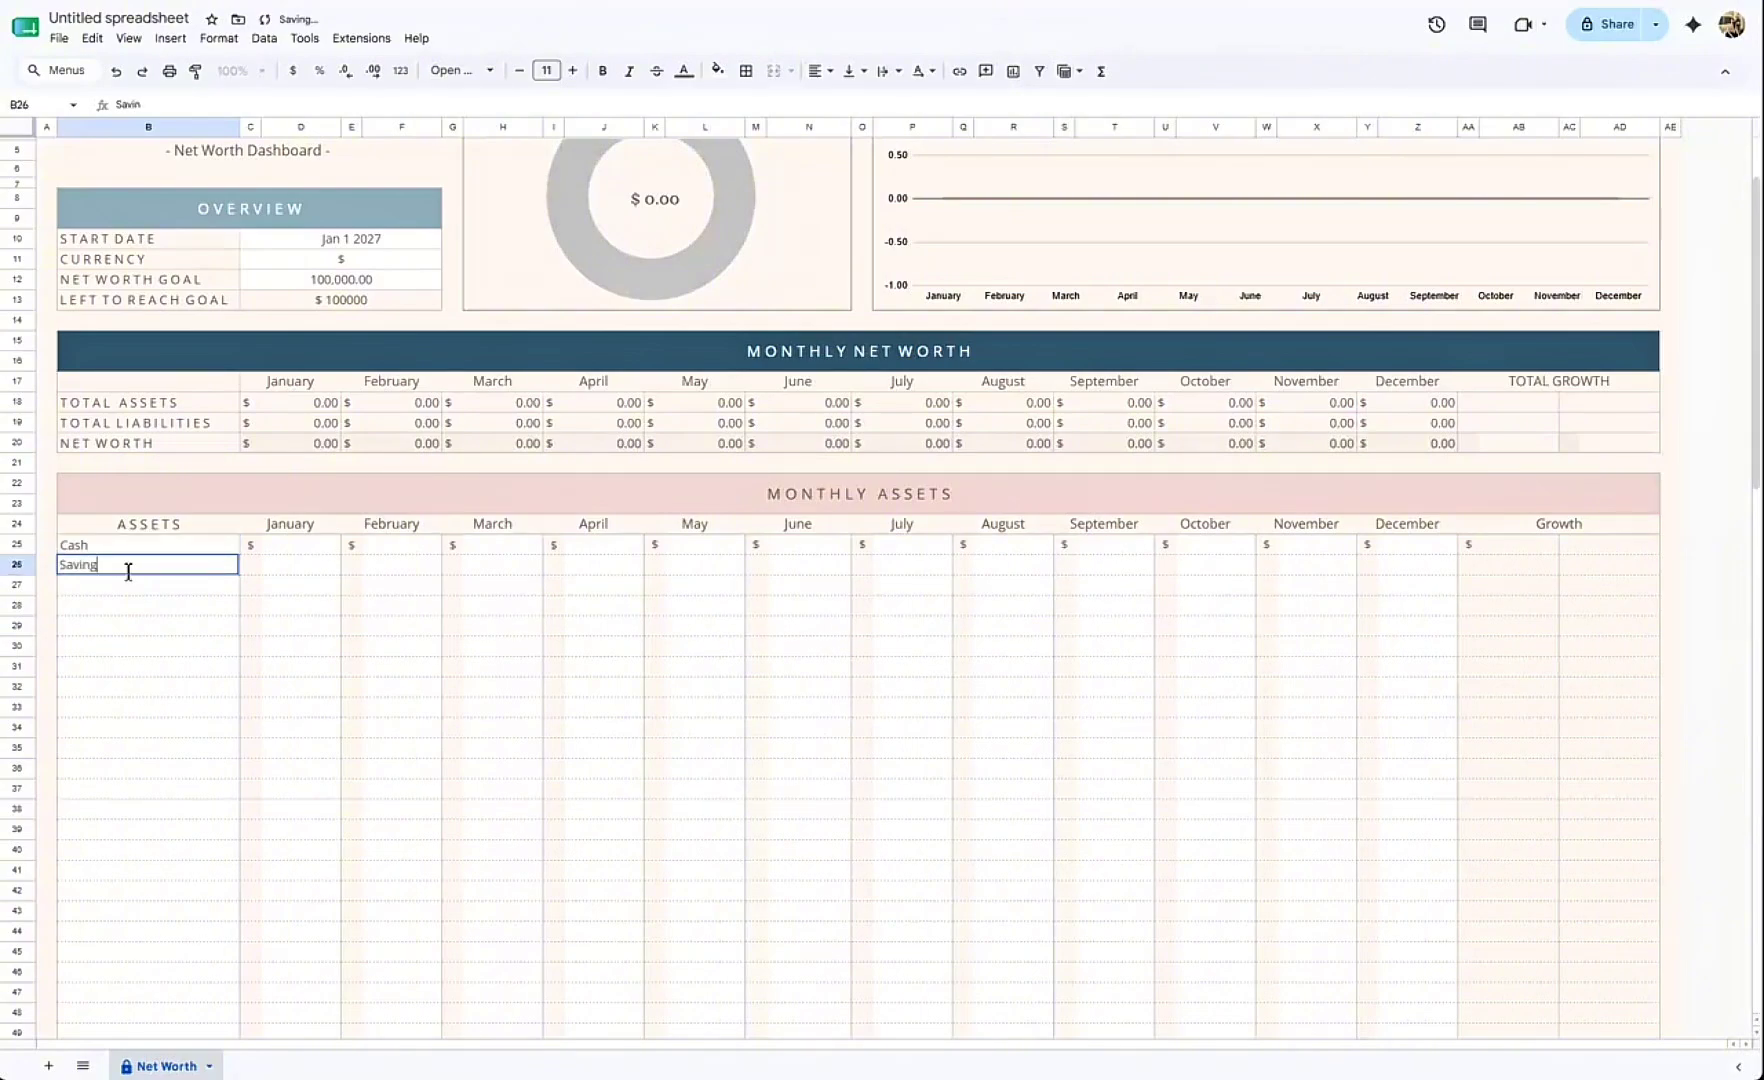
{"action": "key", "text": "Return"}
{"action": "type", "text": "House"}
{"action": "key", "text": "Return"}
{"action": "type", "text": "Investmen"}
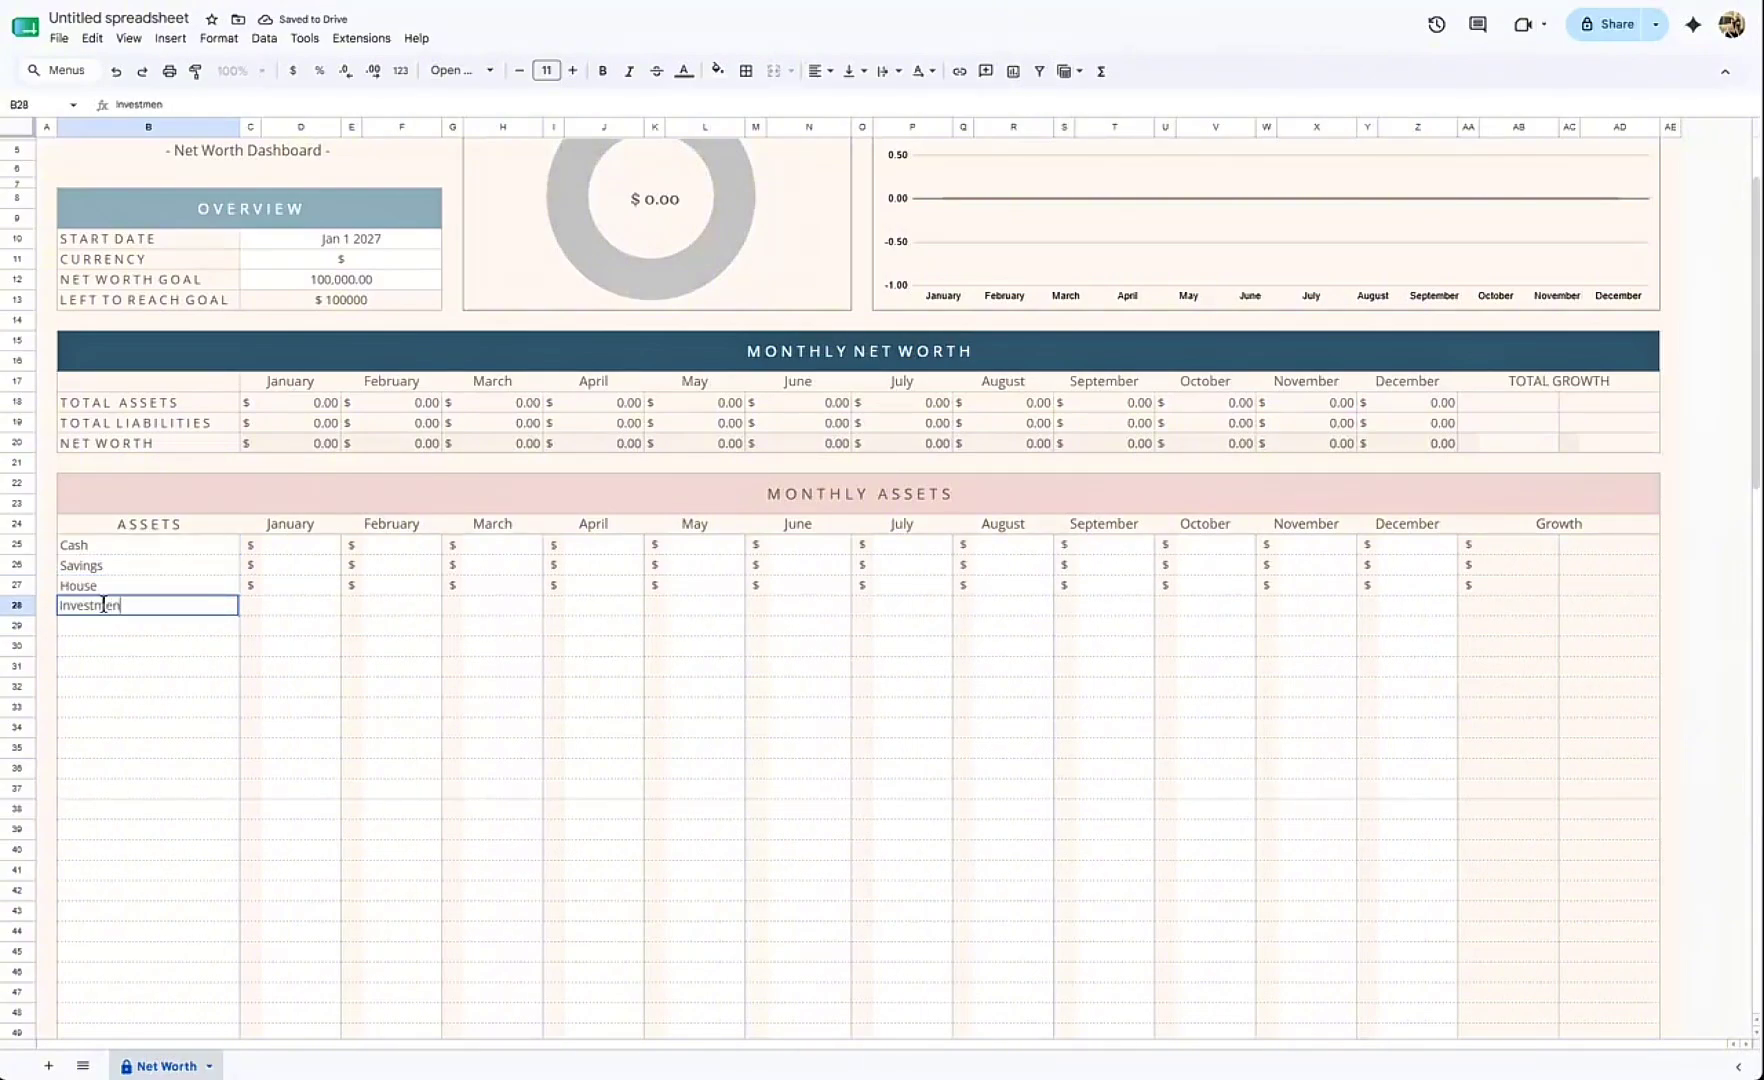
{"action": "type", "text": "ts"}
{"action": "key", "text": "Return"}
{"action": "type", "text": "Property"}
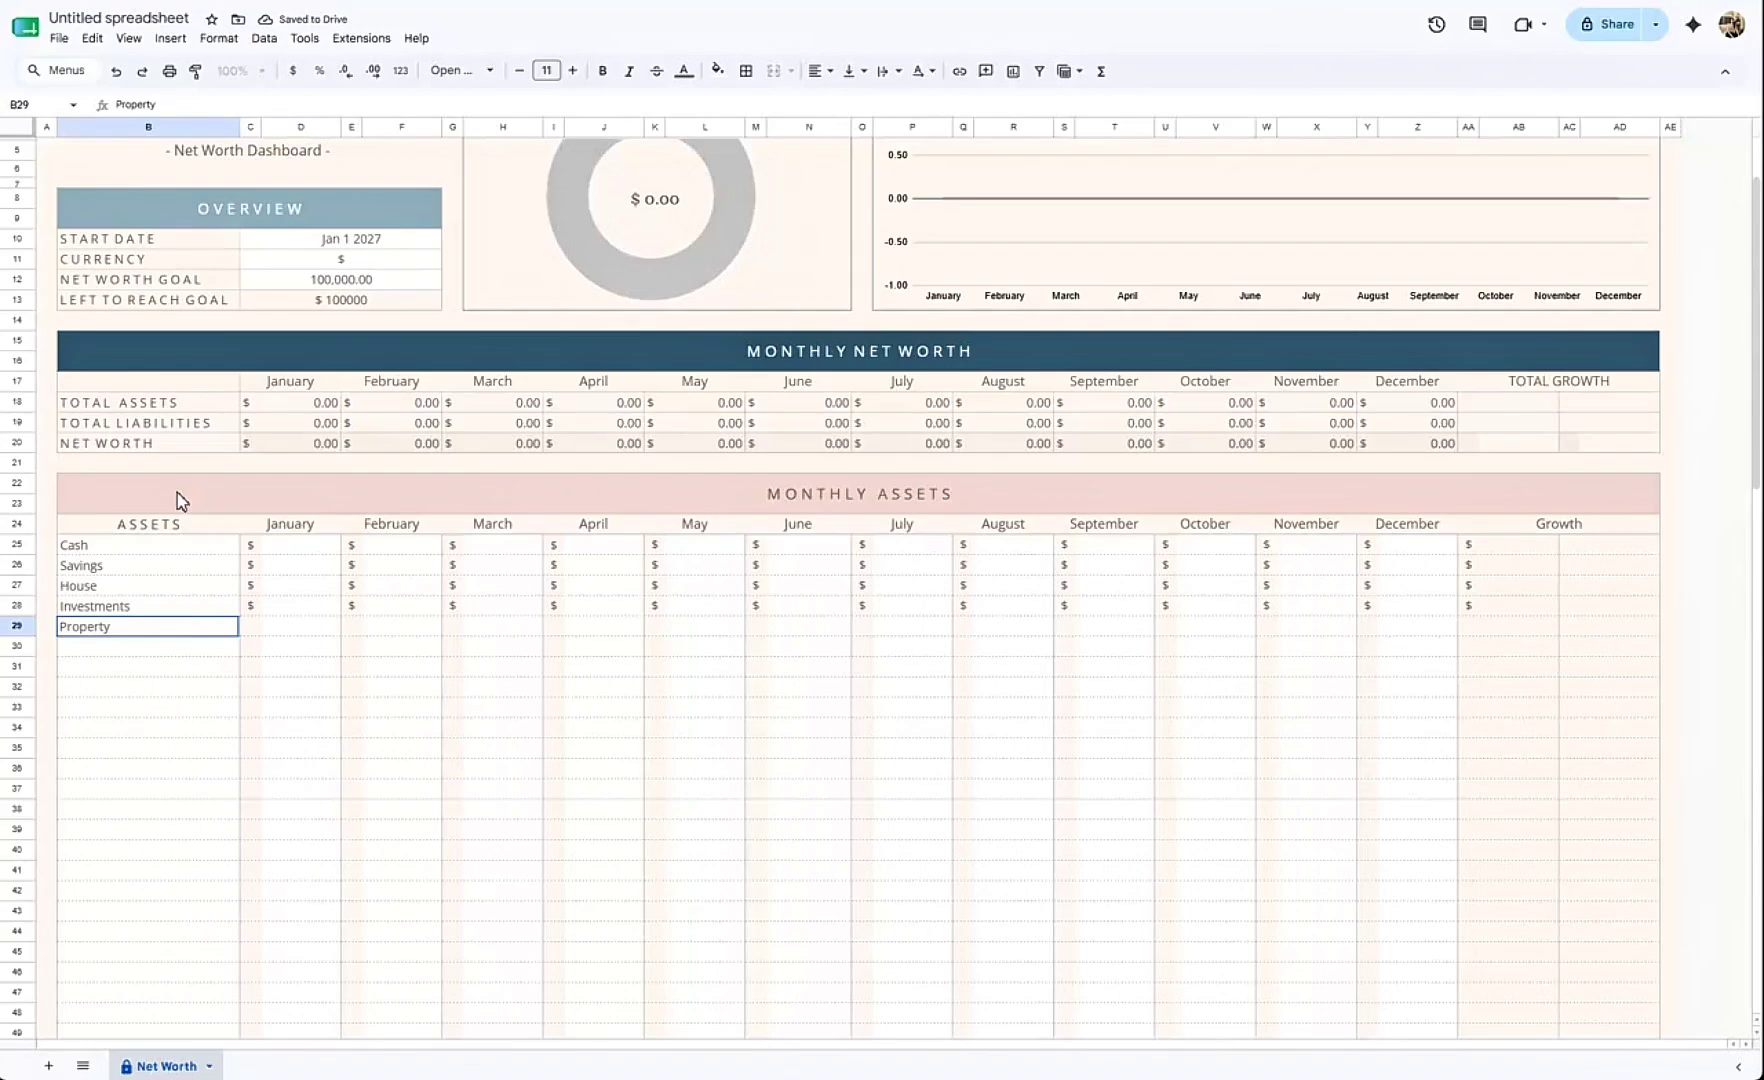
Step: Enter the January asset values: Cash 200, Savings 450, House 10000, Investments 500 and Property 5000
{"action": "left_click", "coordinate": [290, 545]}
{"action": "type", "text": "200"}
{"action": "left_click", "coordinate": [290, 565]}
{"action": "type", "text": "450"}
{"action": "left_click", "coordinate": [300, 585]}
{"action": "type", "text": "10000"}
{"action": "left_click", "coordinate": [300, 606]}
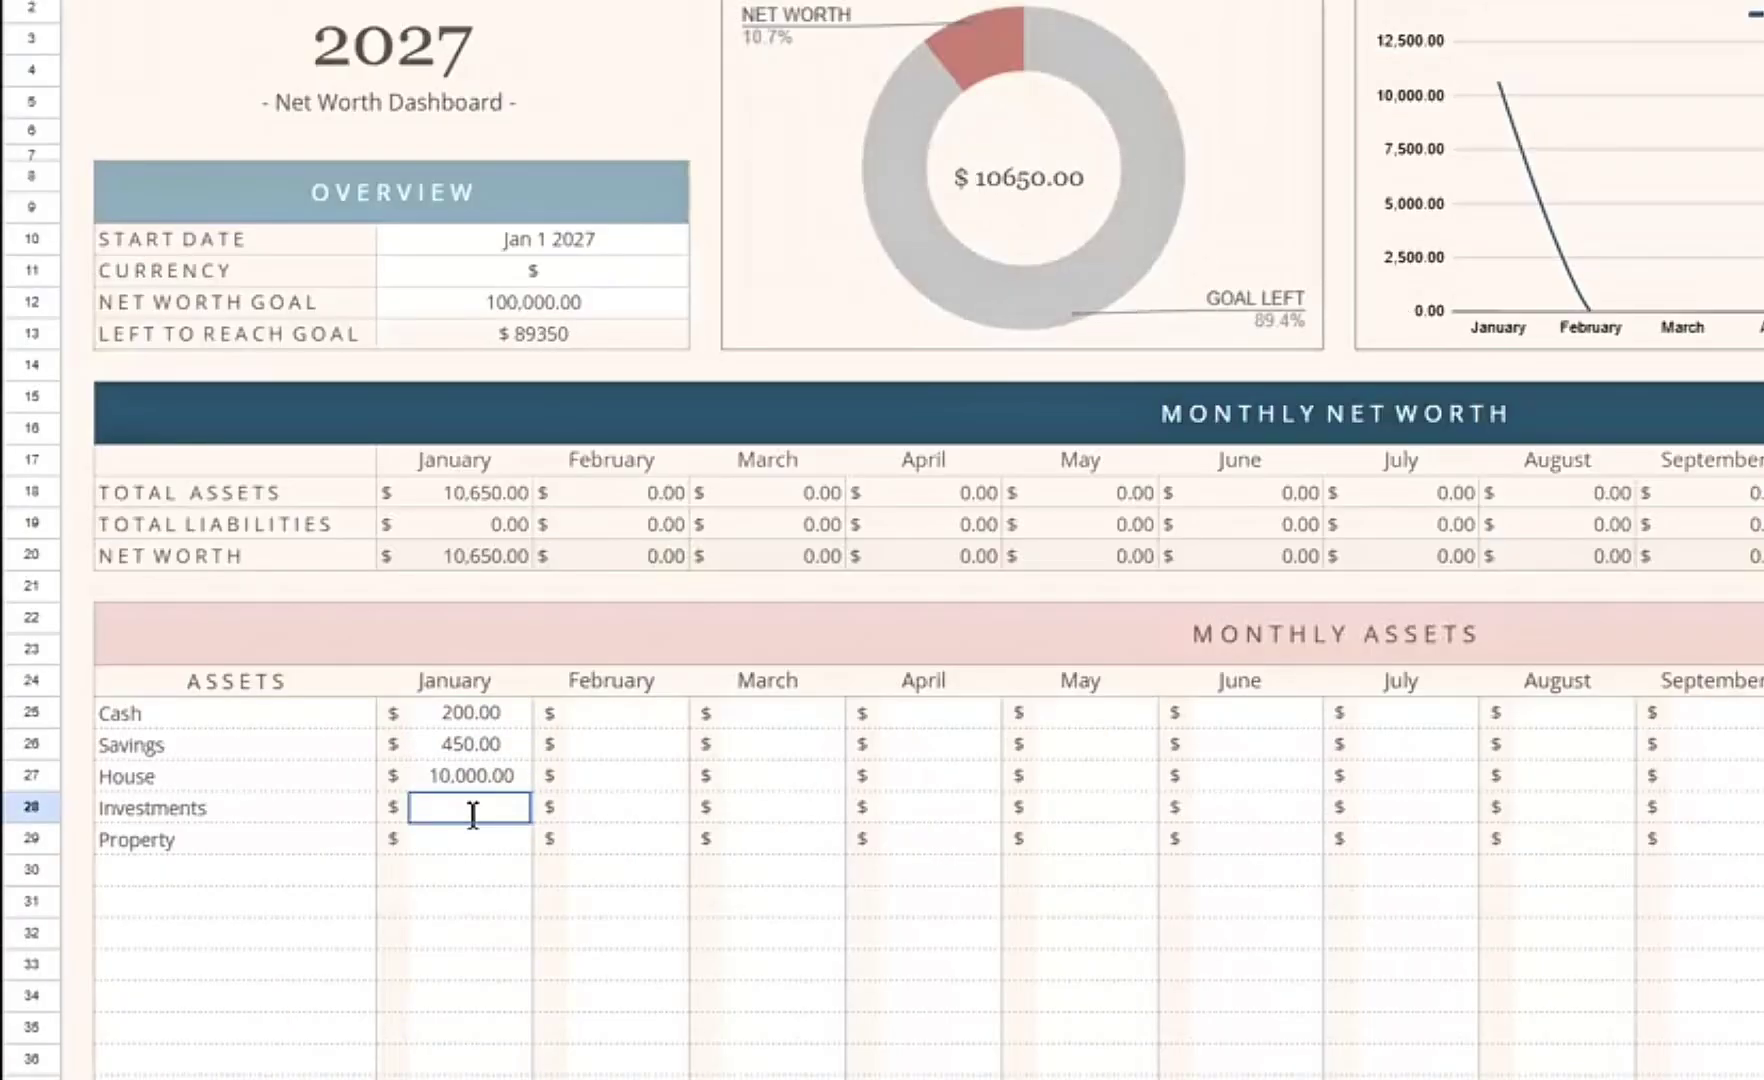
{"action": "type", "text": "500"}
{"action": "key", "text": "Return"}
{"action": "type", "text": "5000"}
{"action": "left_click", "coordinate": [465, 968]}
{"action": "left_click", "coordinate": [372, 1000]}
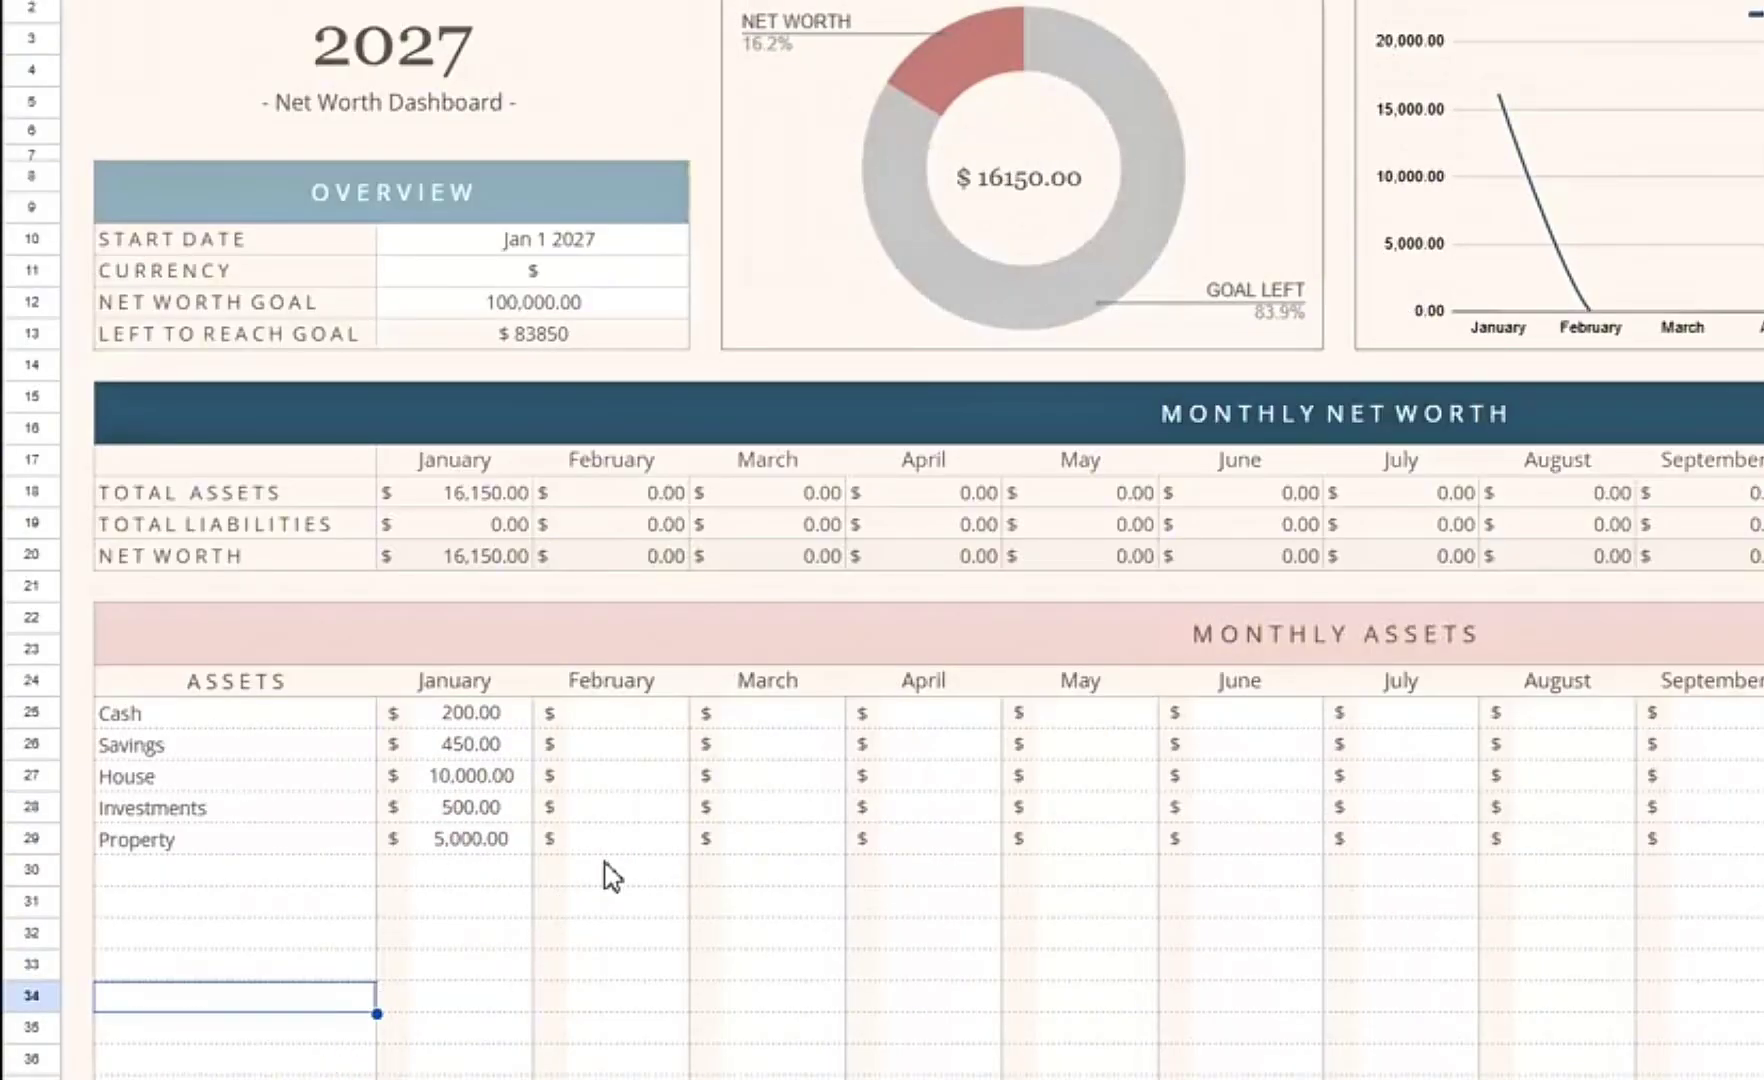
Step: Enter the February values 350 for Cash, 500 for Savings and 10000 for House
{"action": "left_click", "coordinate": [626, 713]}
{"action": "type", "text": "350"}
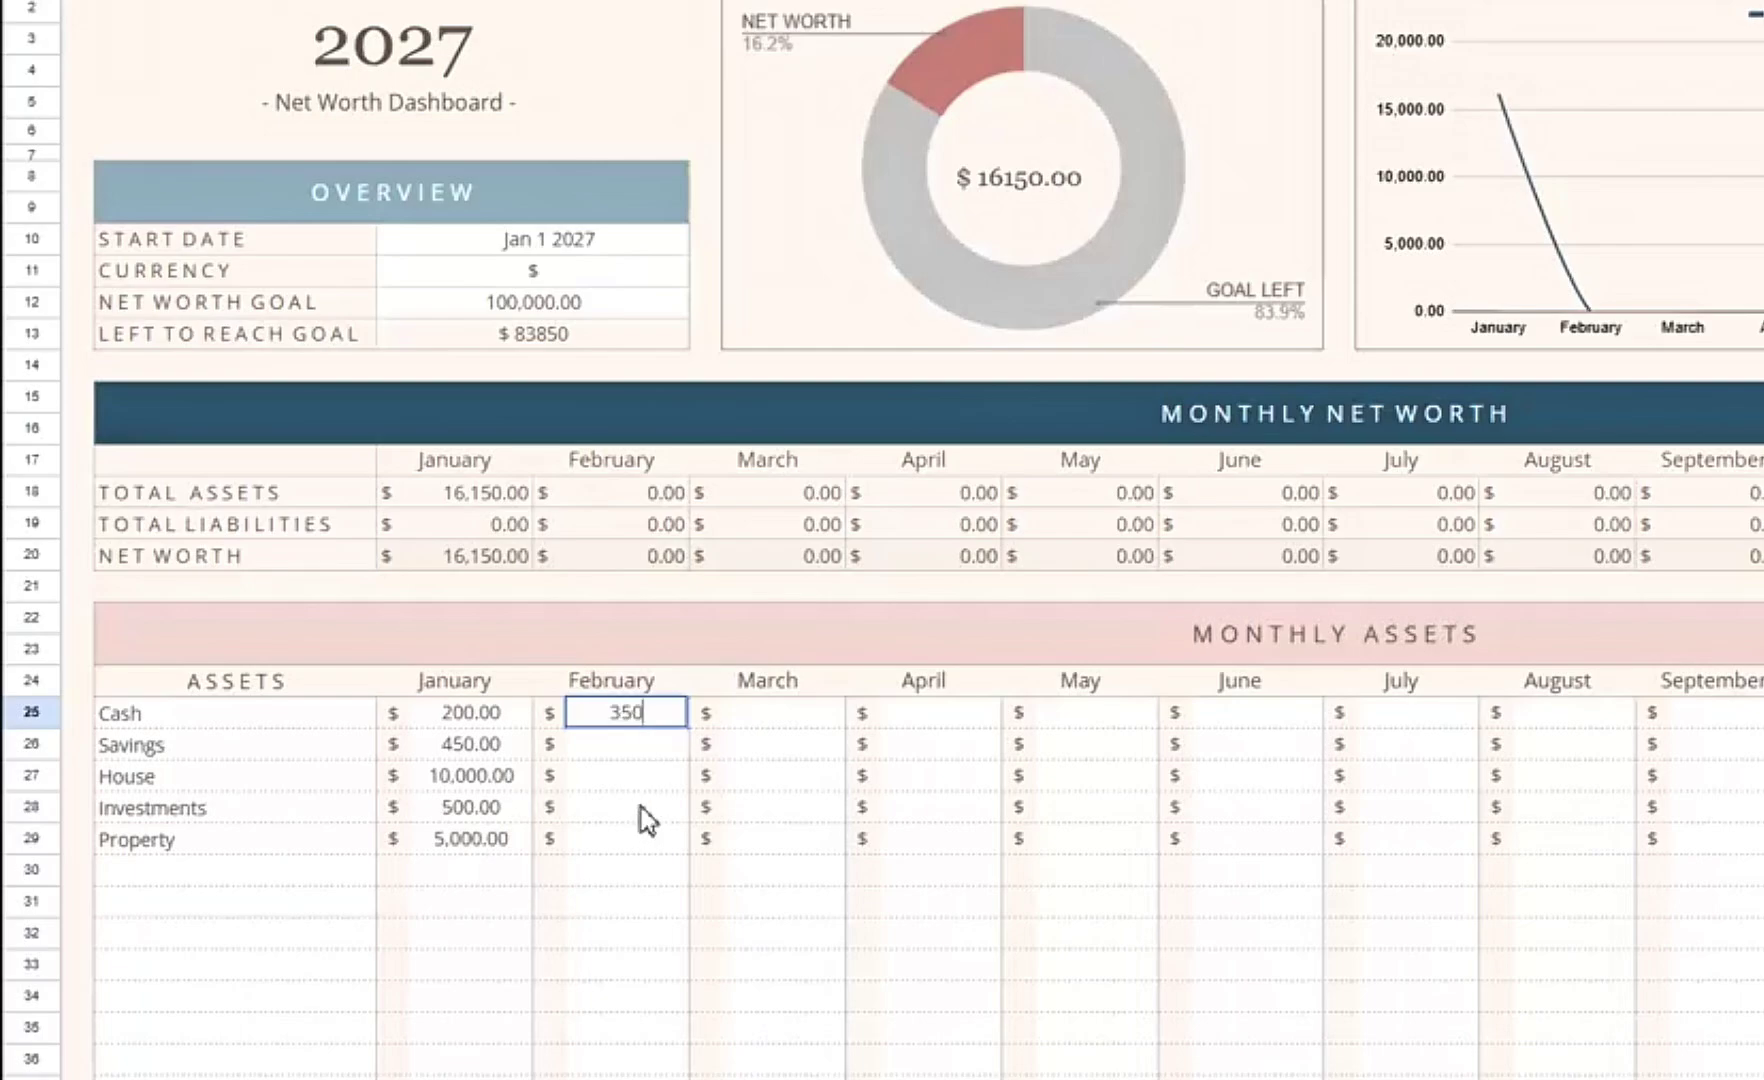
{"action": "left_click", "coordinate": [643, 744]}
{"action": "type", "text": "500"}
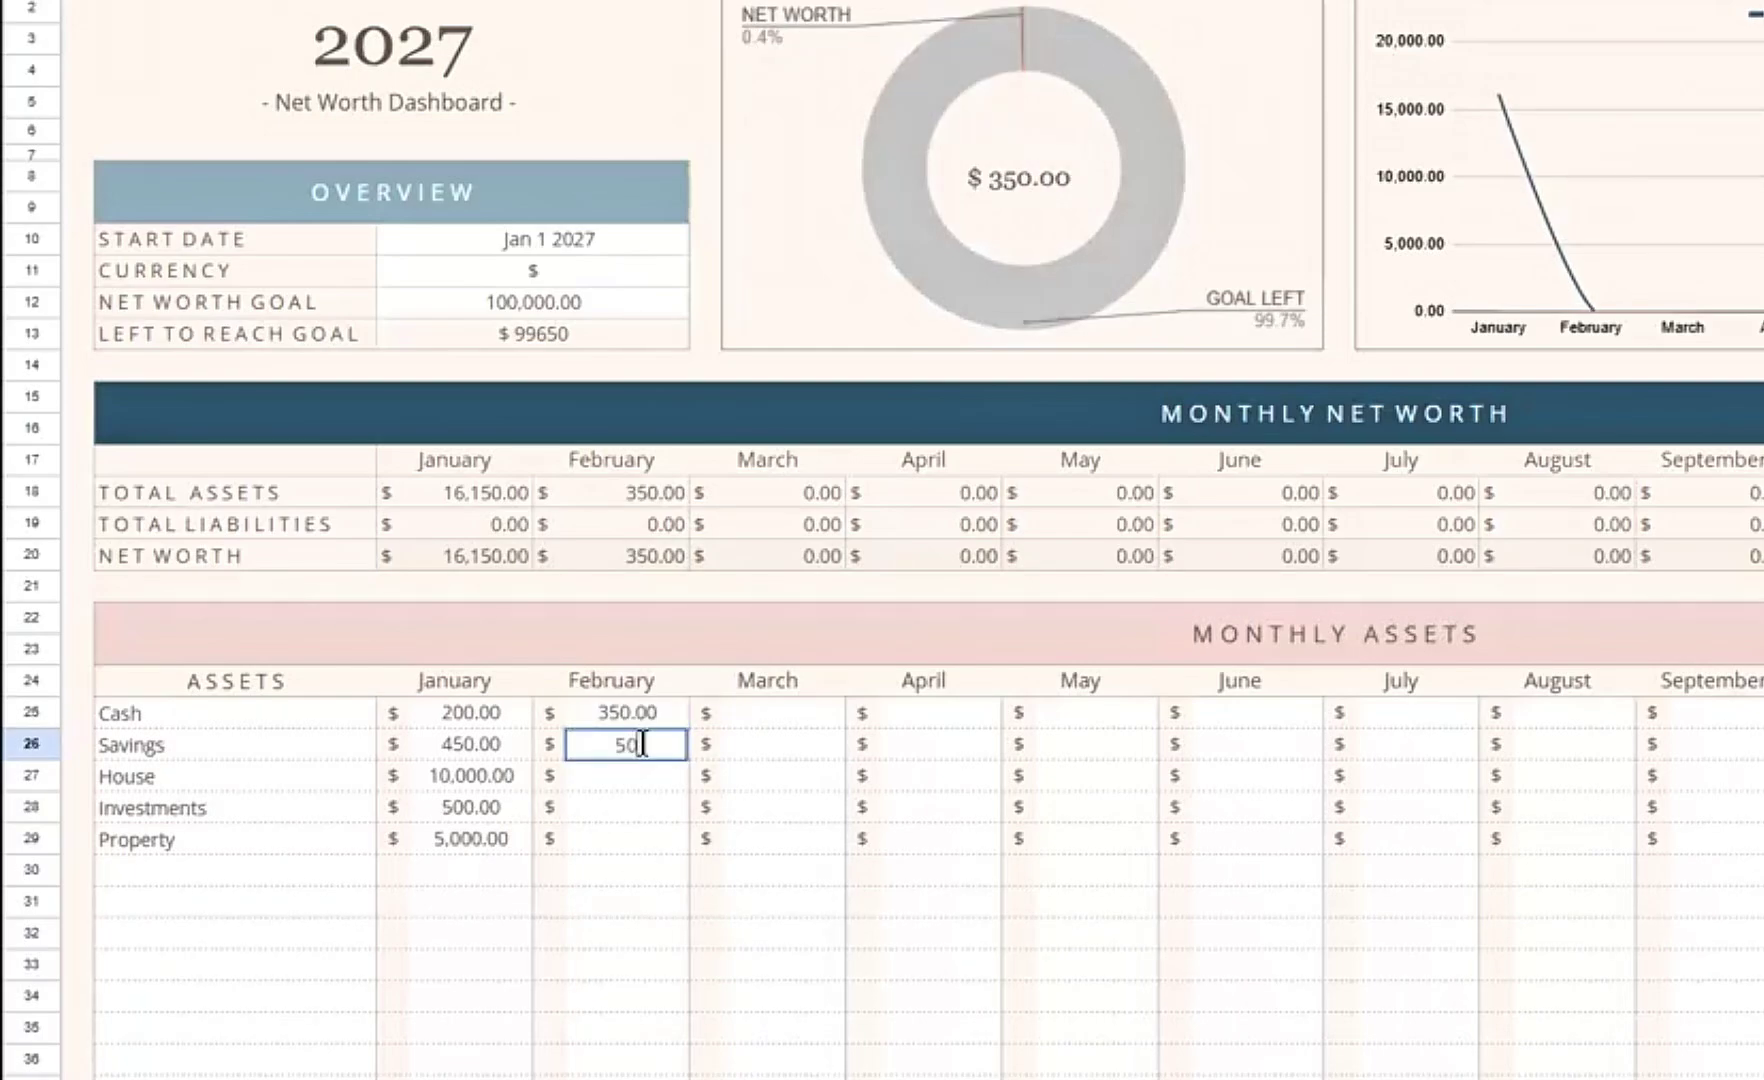
{"action": "left_click", "coordinate": [643, 810]}
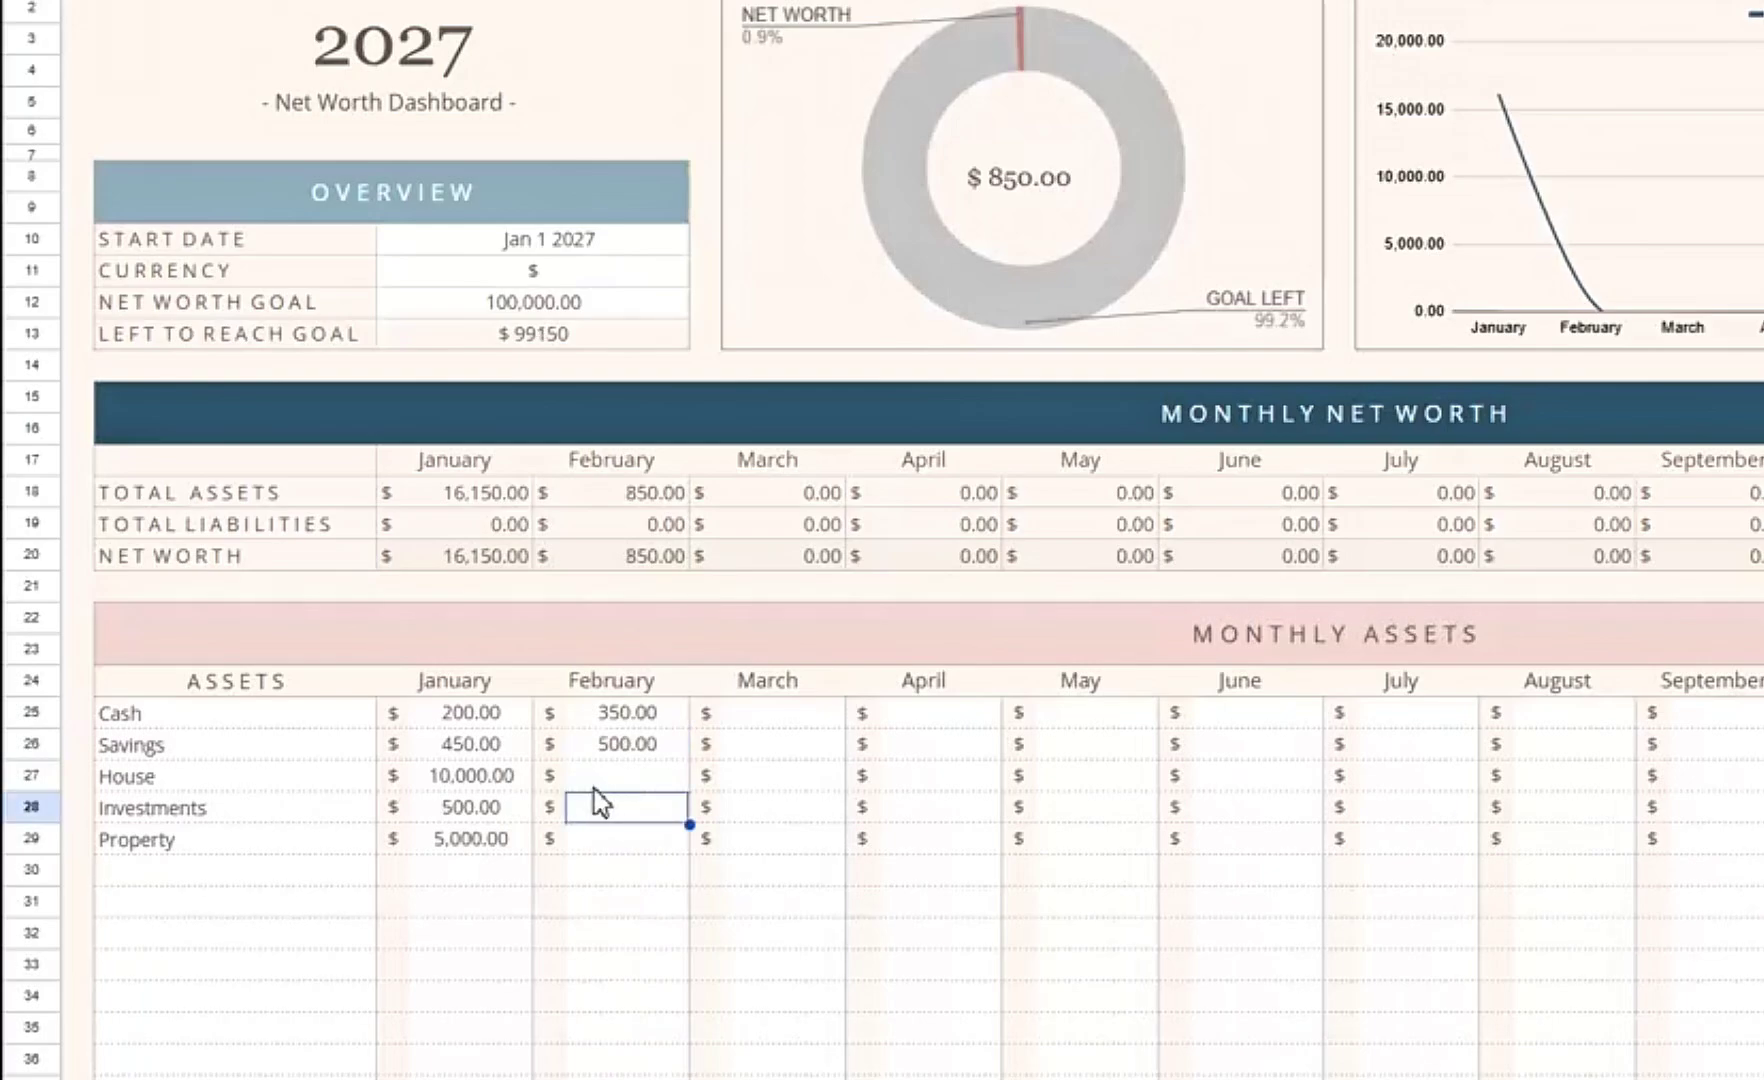
{"action": "double_click", "coordinate": [612, 782]}
{"action": "type", "text": "10000"}
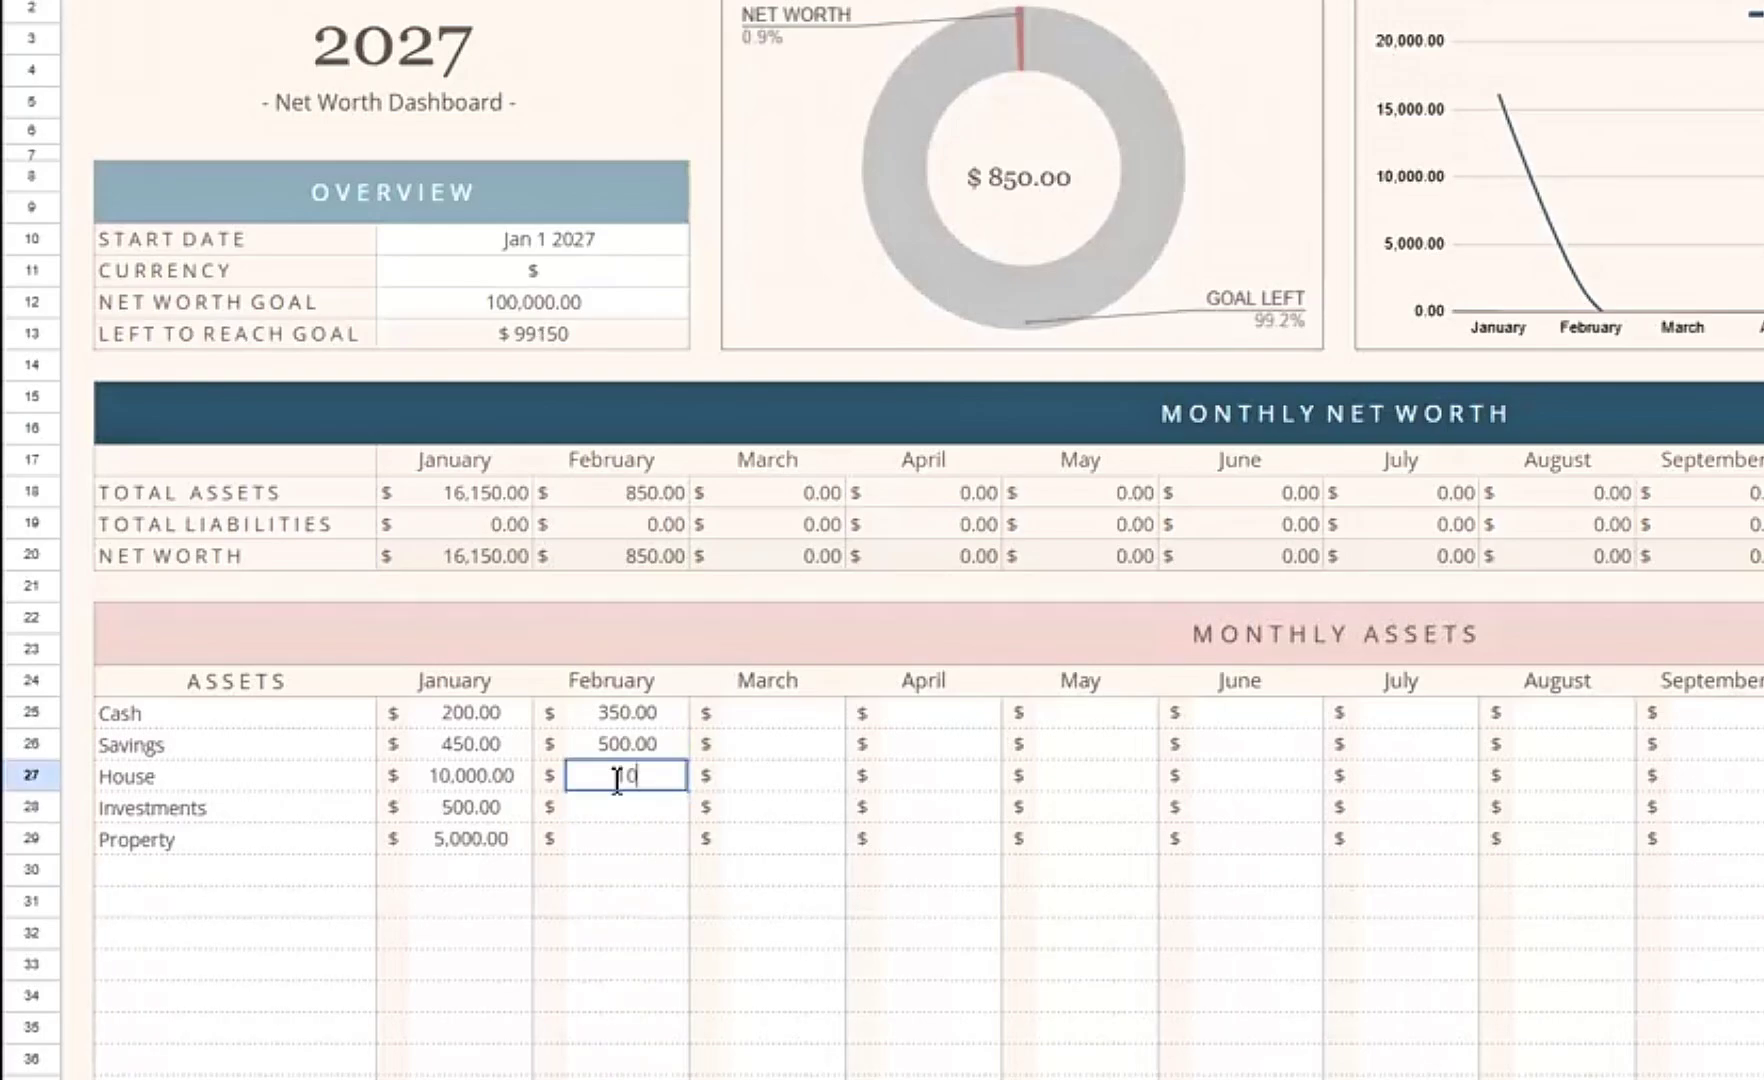
Step: Enter the February values 500 for Investments and 5000 for Property
{"action": "left_click", "coordinate": [623, 815]}
{"action": "double_click", "coordinate": [618, 806]}
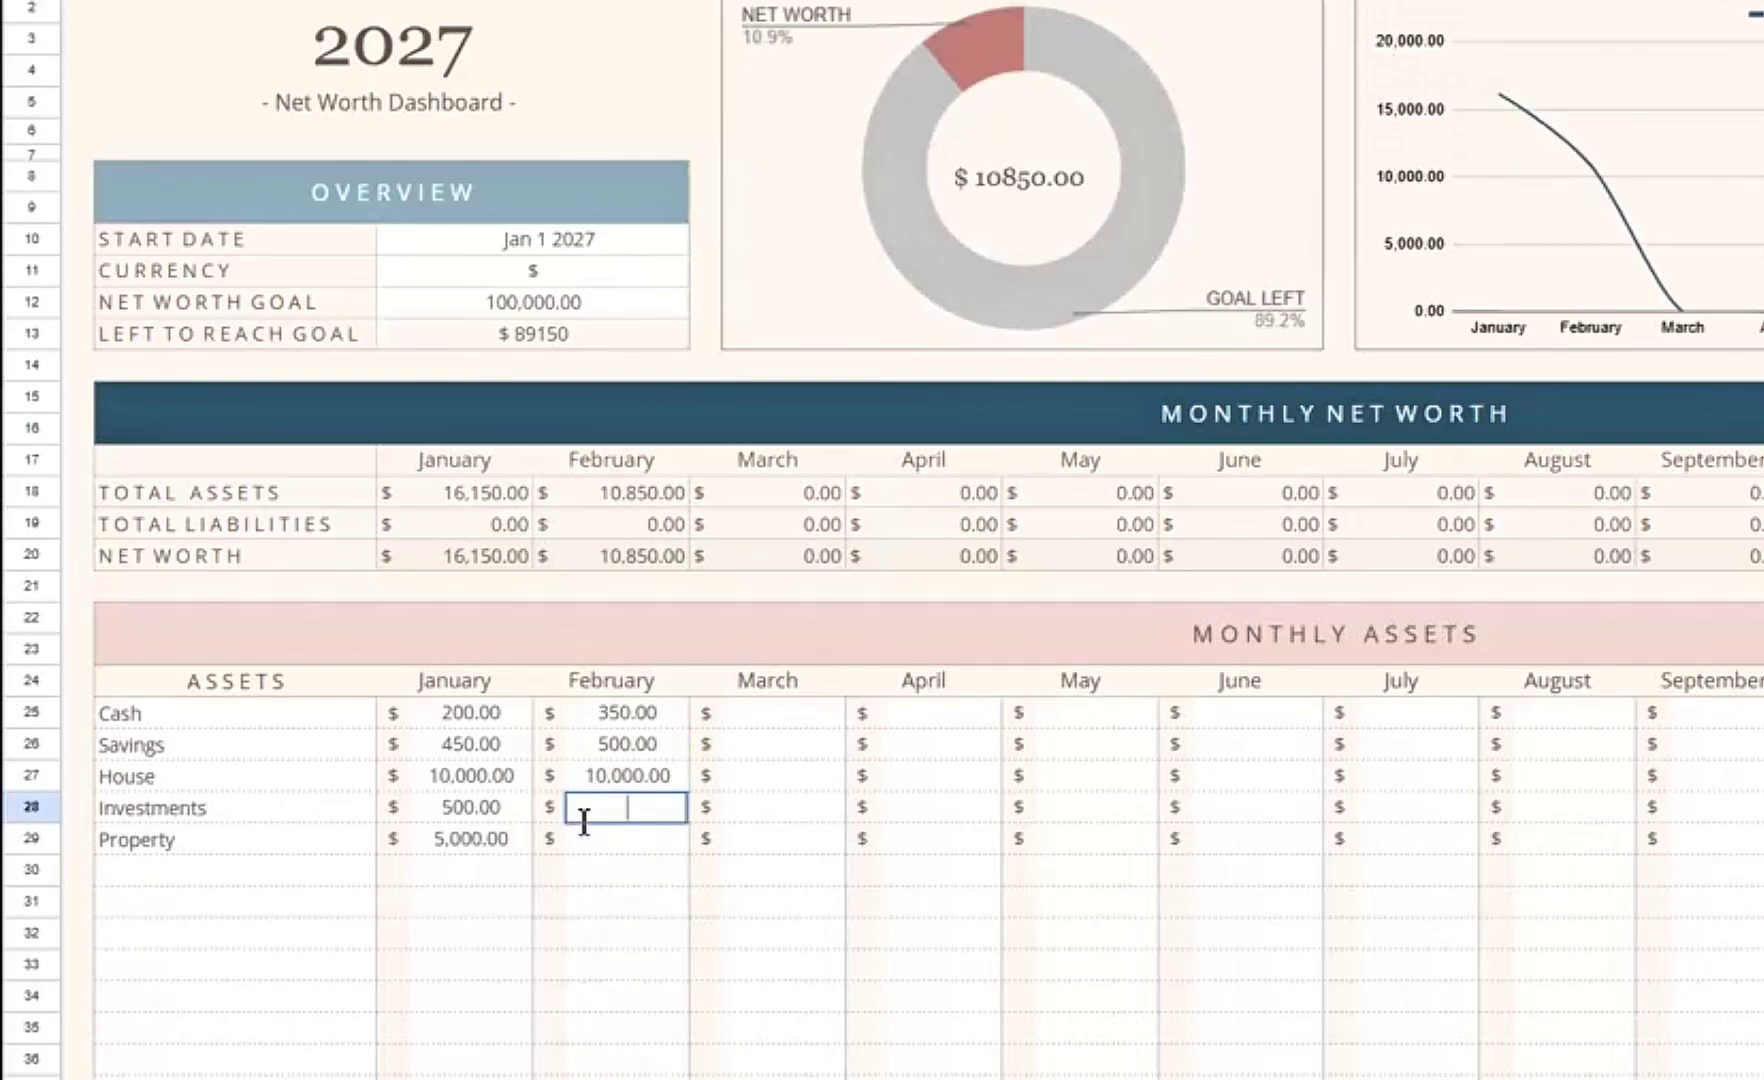
{"action": "type", "text": "500"}
{"action": "left_click", "coordinate": [605, 912]}
{"action": "left_click", "coordinate": [626, 838]}
{"action": "double_click", "coordinate": [626, 838]}
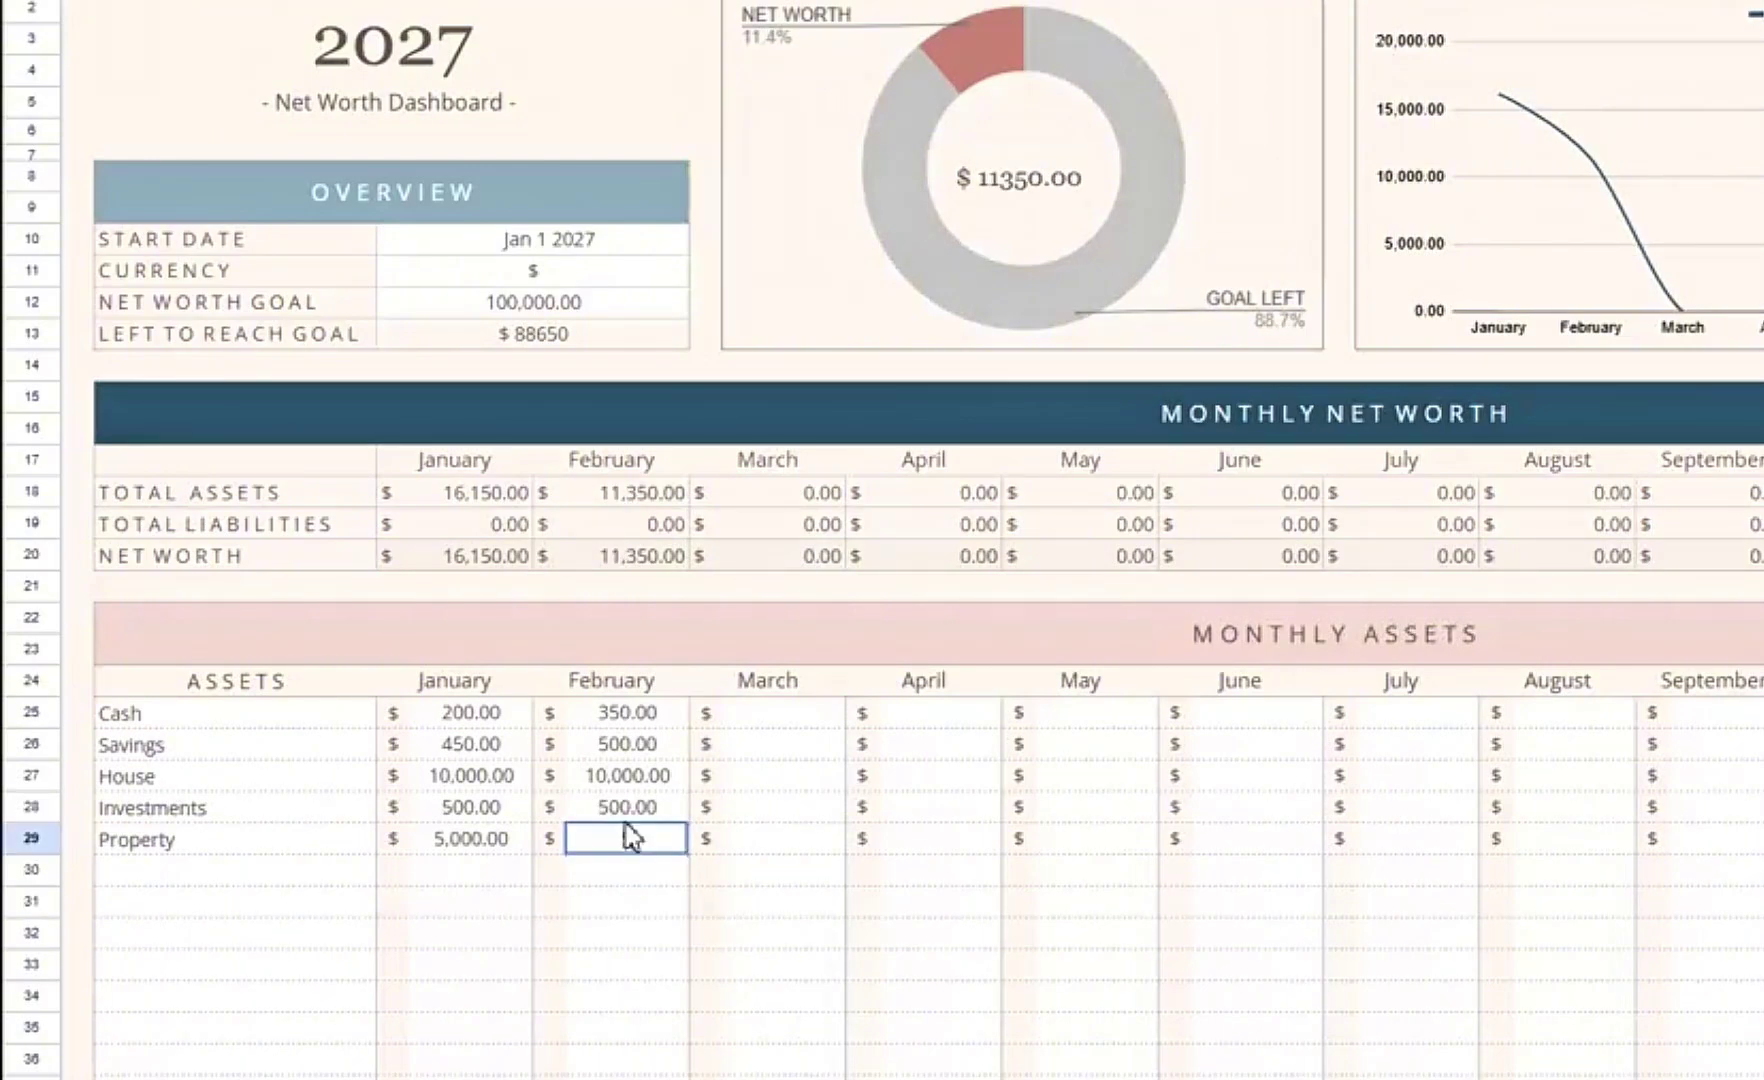
{"action": "type", "text": "5000"}
{"action": "left_click", "coordinate": [614, 970]}
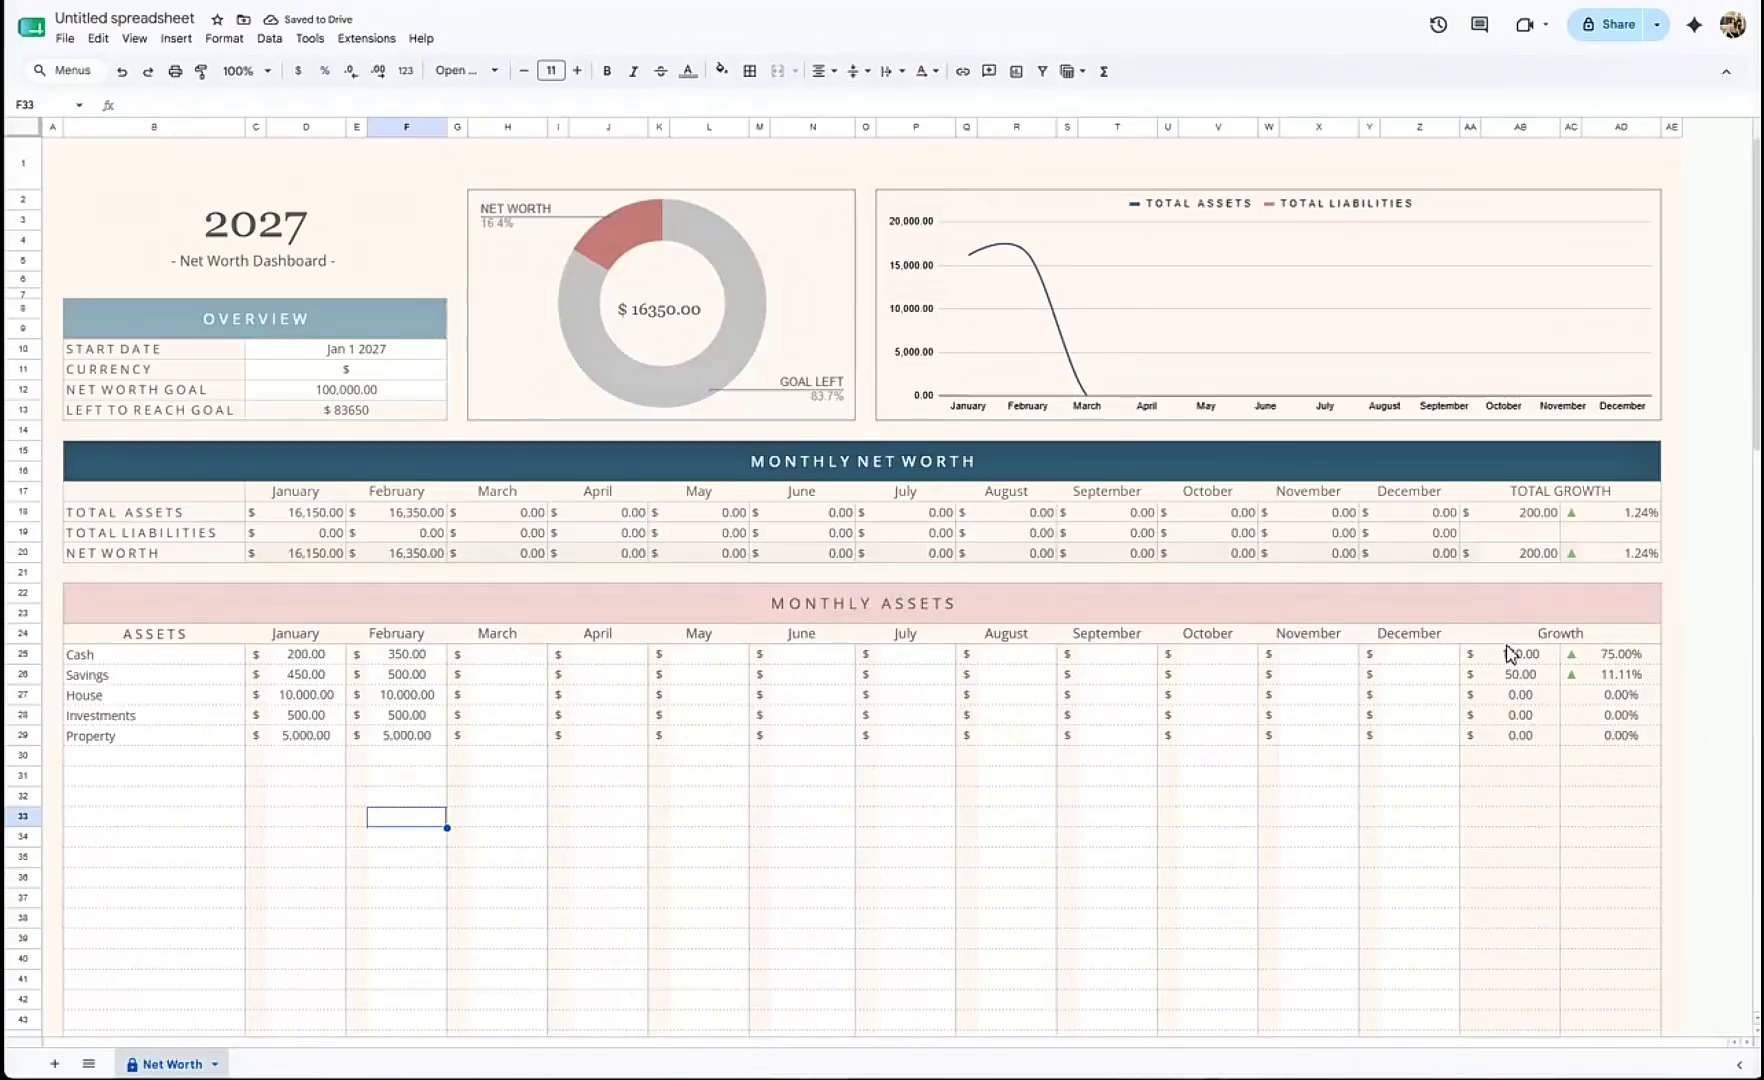
Step: Check the growth amounts and percentages of the listed assets, especially those of Cash
{"action": "left_click_drag", "start_coordinate": [1518, 634], "coordinate": [1555, 860]}
{"action": "left_click", "coordinate": [1209, 1012]}
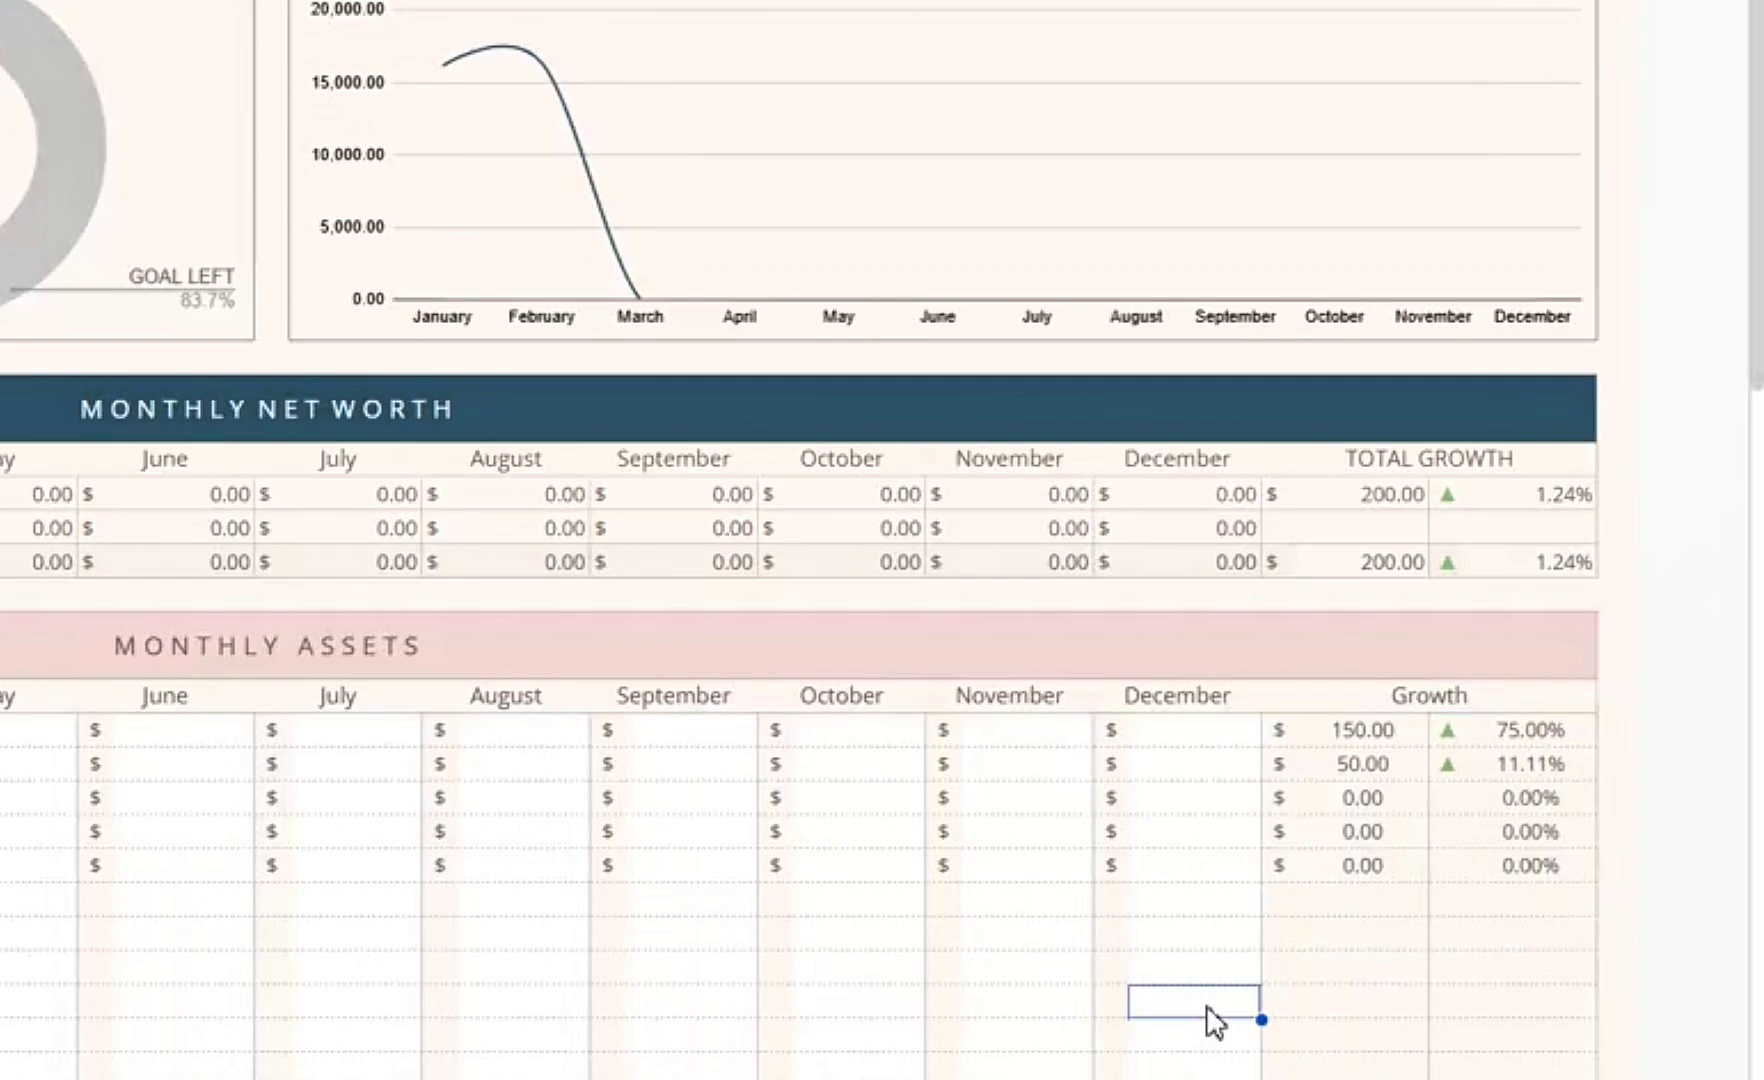
{"action": "left_click", "coordinate": [1350, 737]}
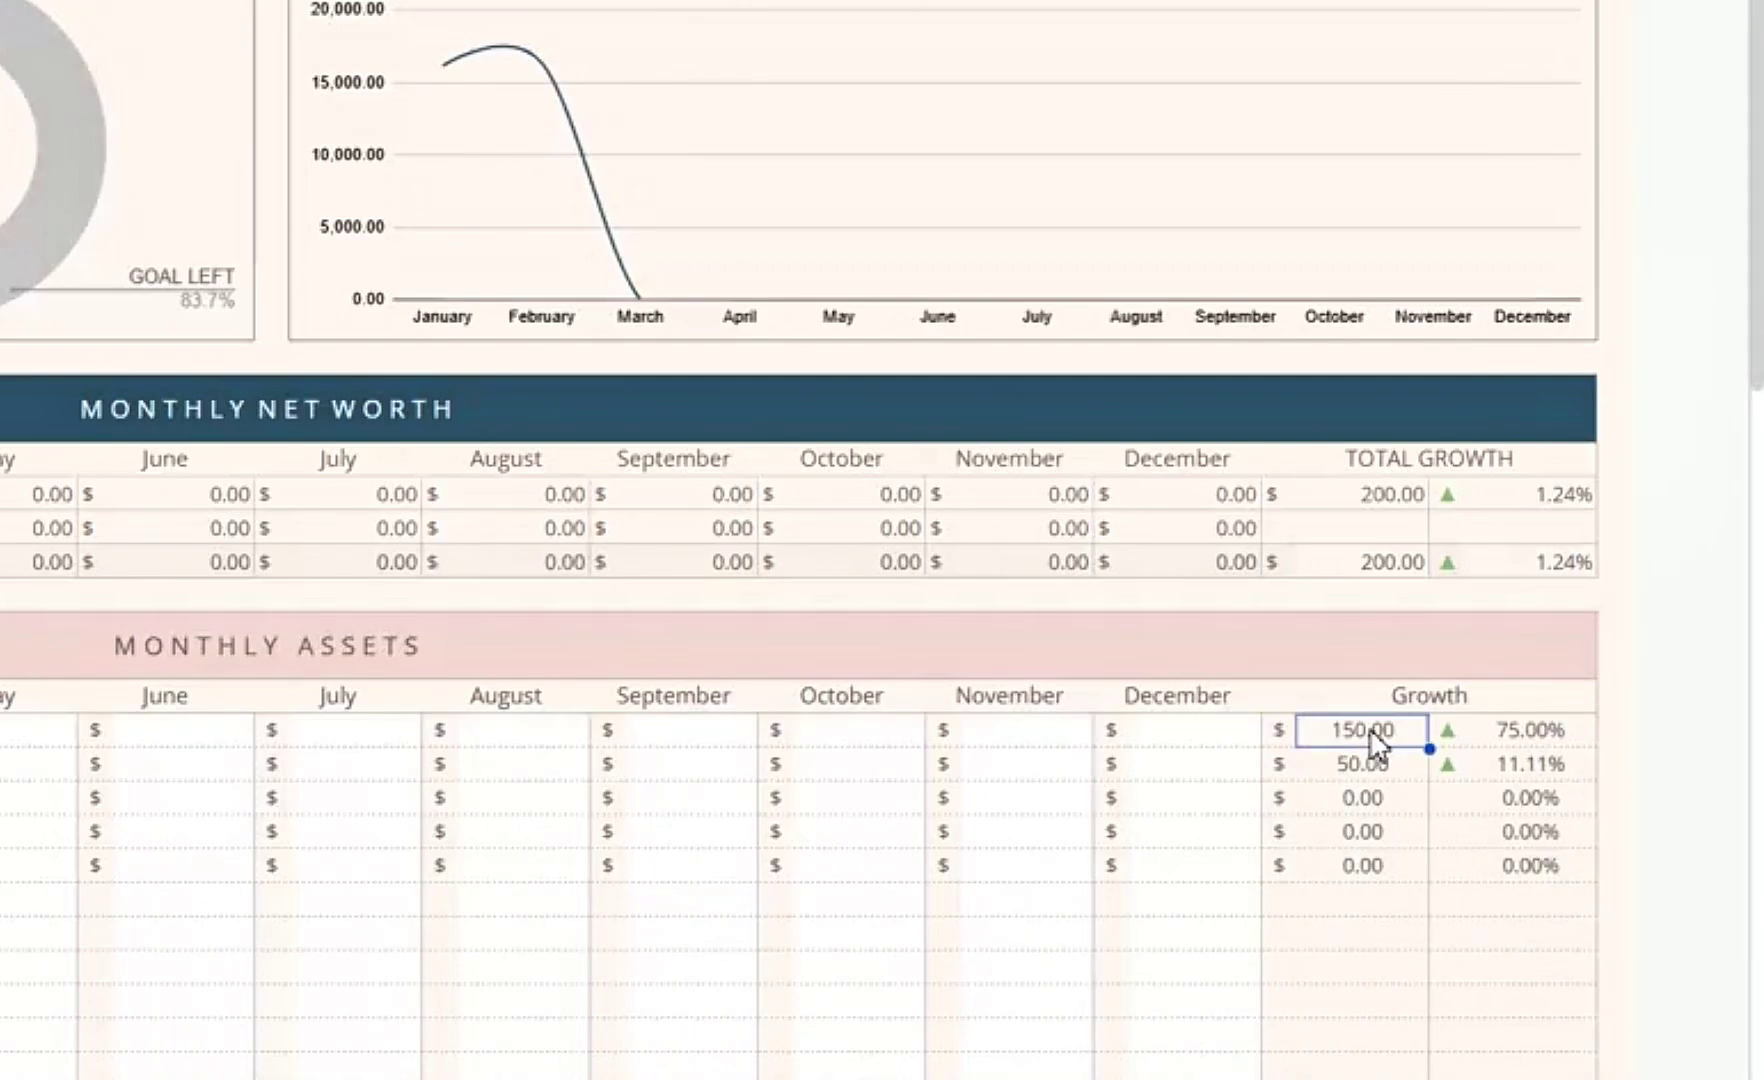
{"action": "left_click", "coordinate": [1518, 743]}
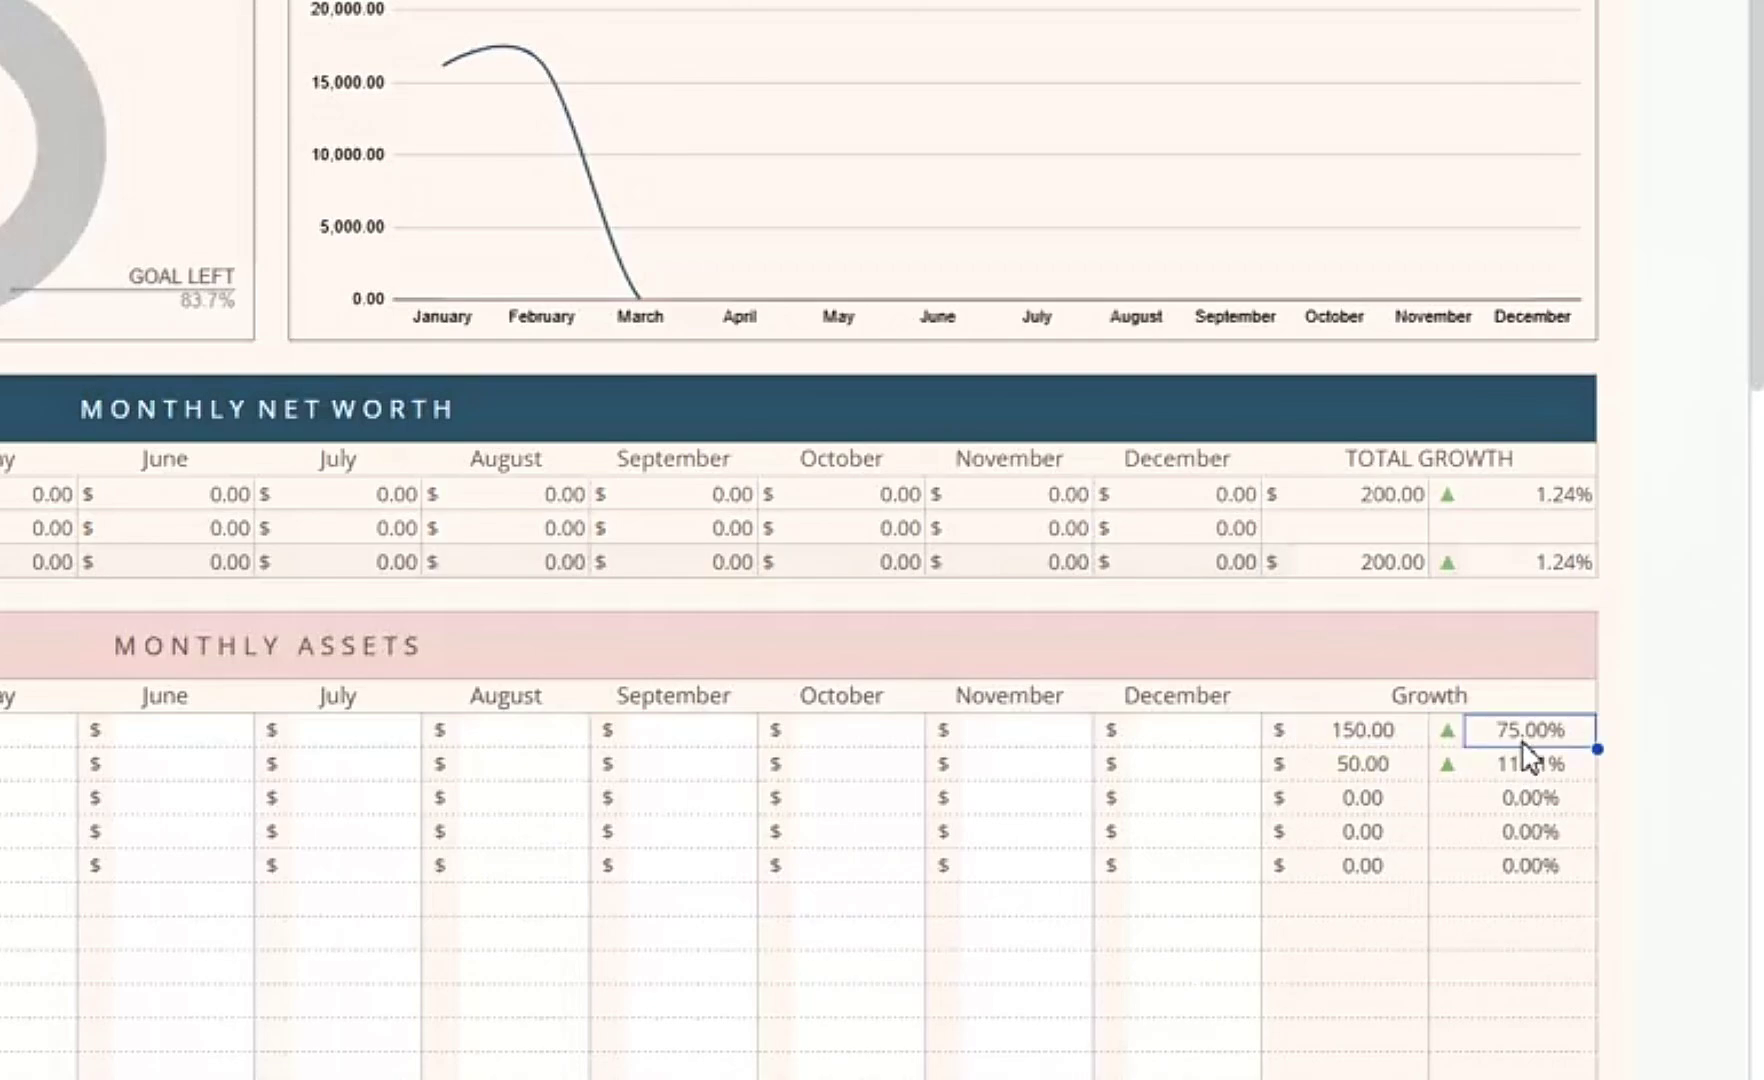
Step: Check the growth amounts and percentages of Savings, House, Investments and Property in the Monthly Assets table
{"action": "left_click", "coordinate": [1389, 779]}
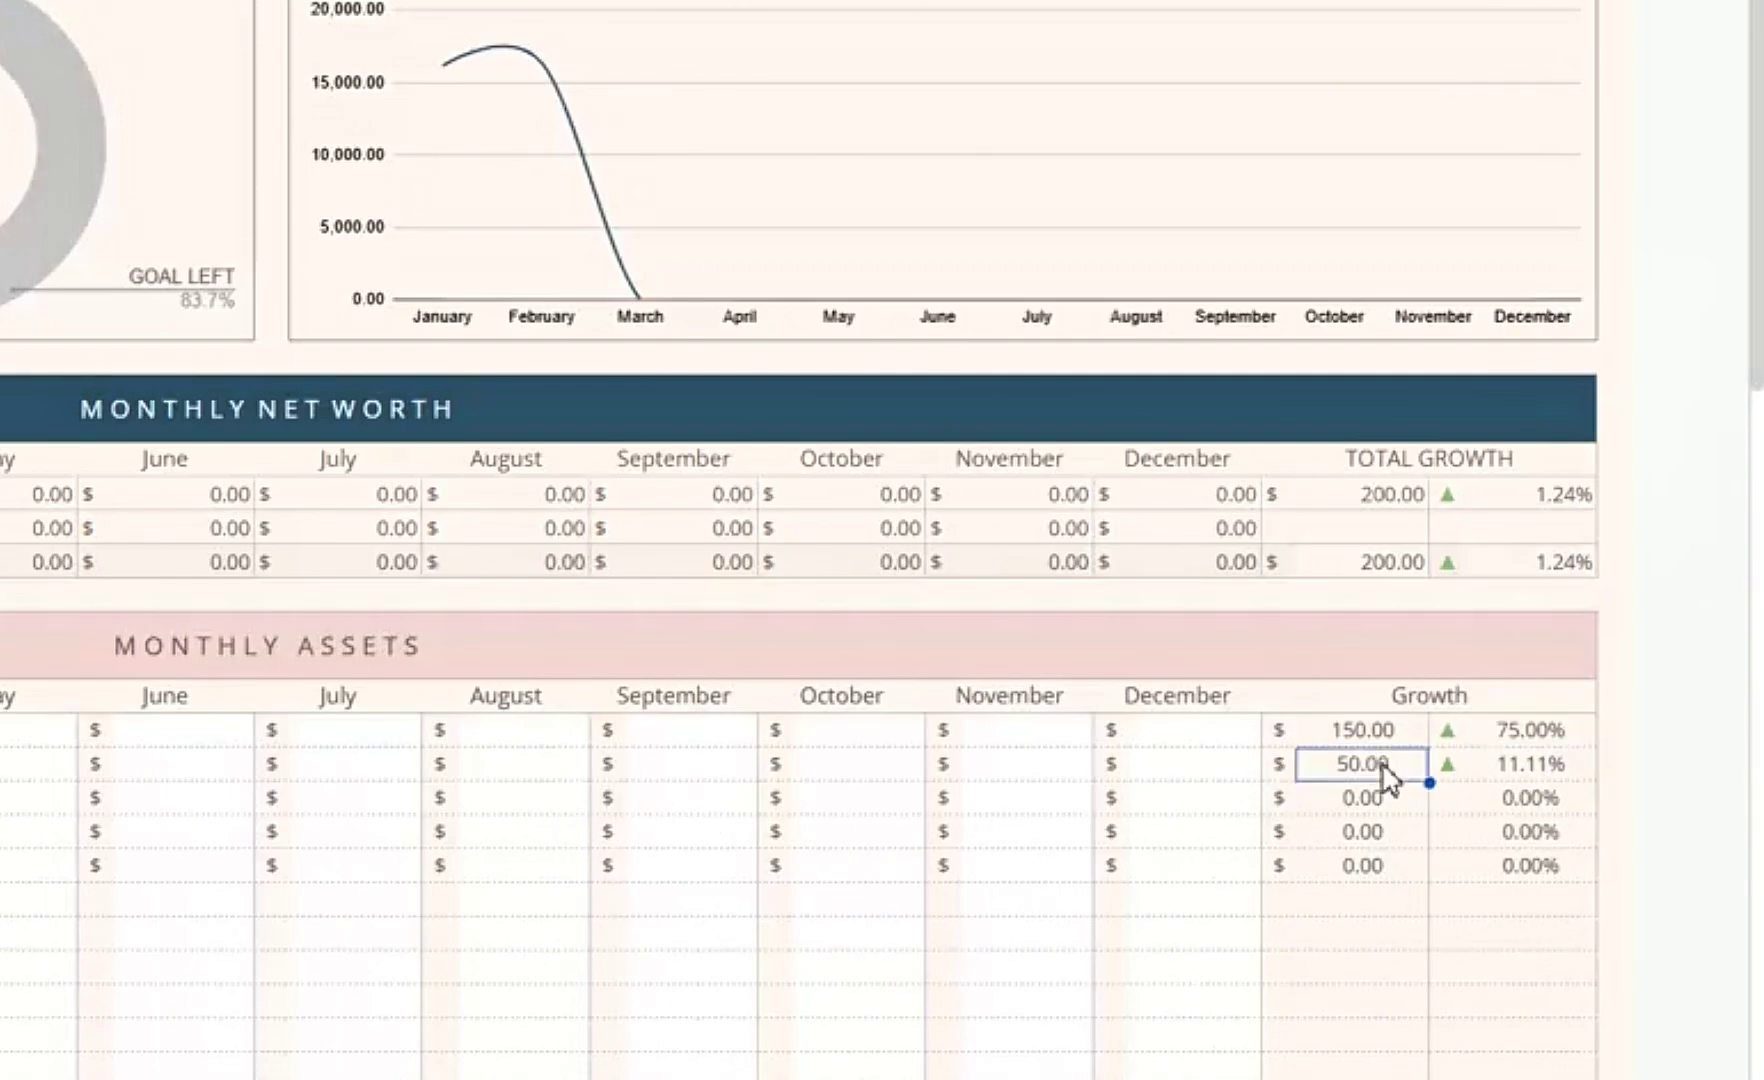
{"action": "left_click", "coordinate": [1527, 770]}
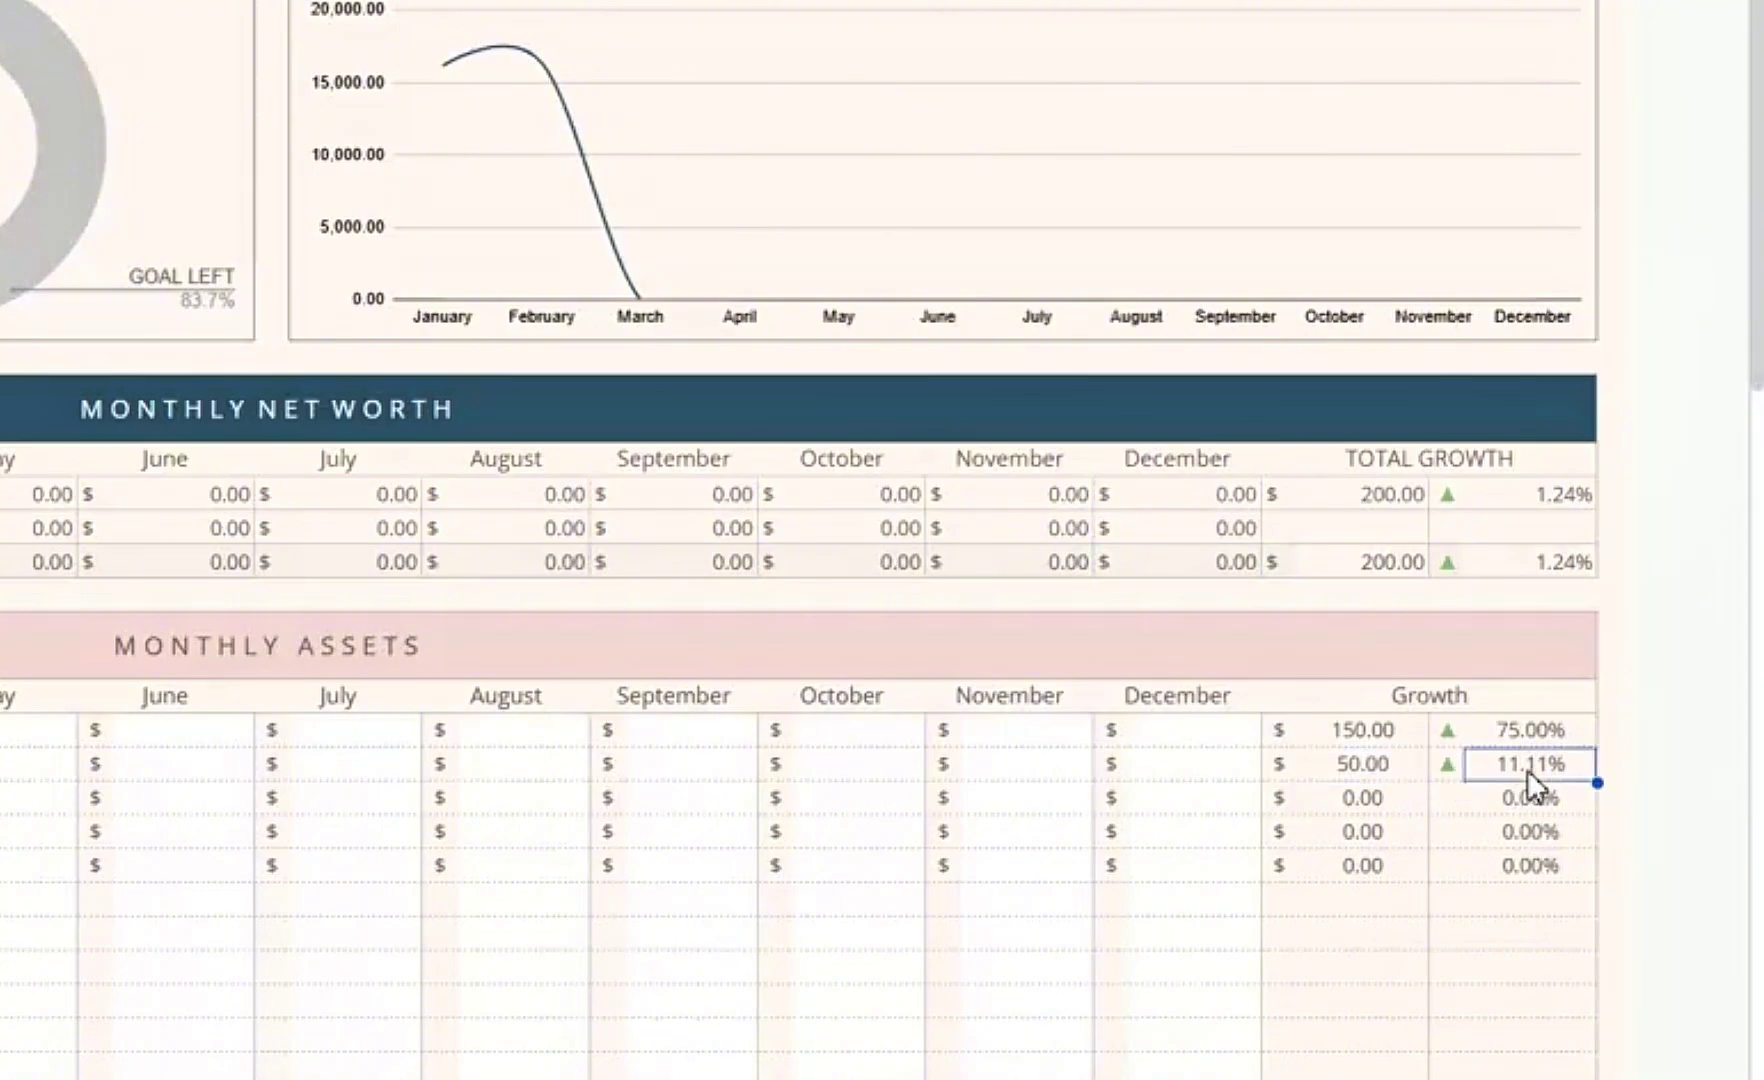
{"action": "left_click", "coordinate": [1362, 777]}
{"action": "left_click", "coordinate": [1359, 794]}
{"action": "left_click", "coordinate": [1342, 810]}
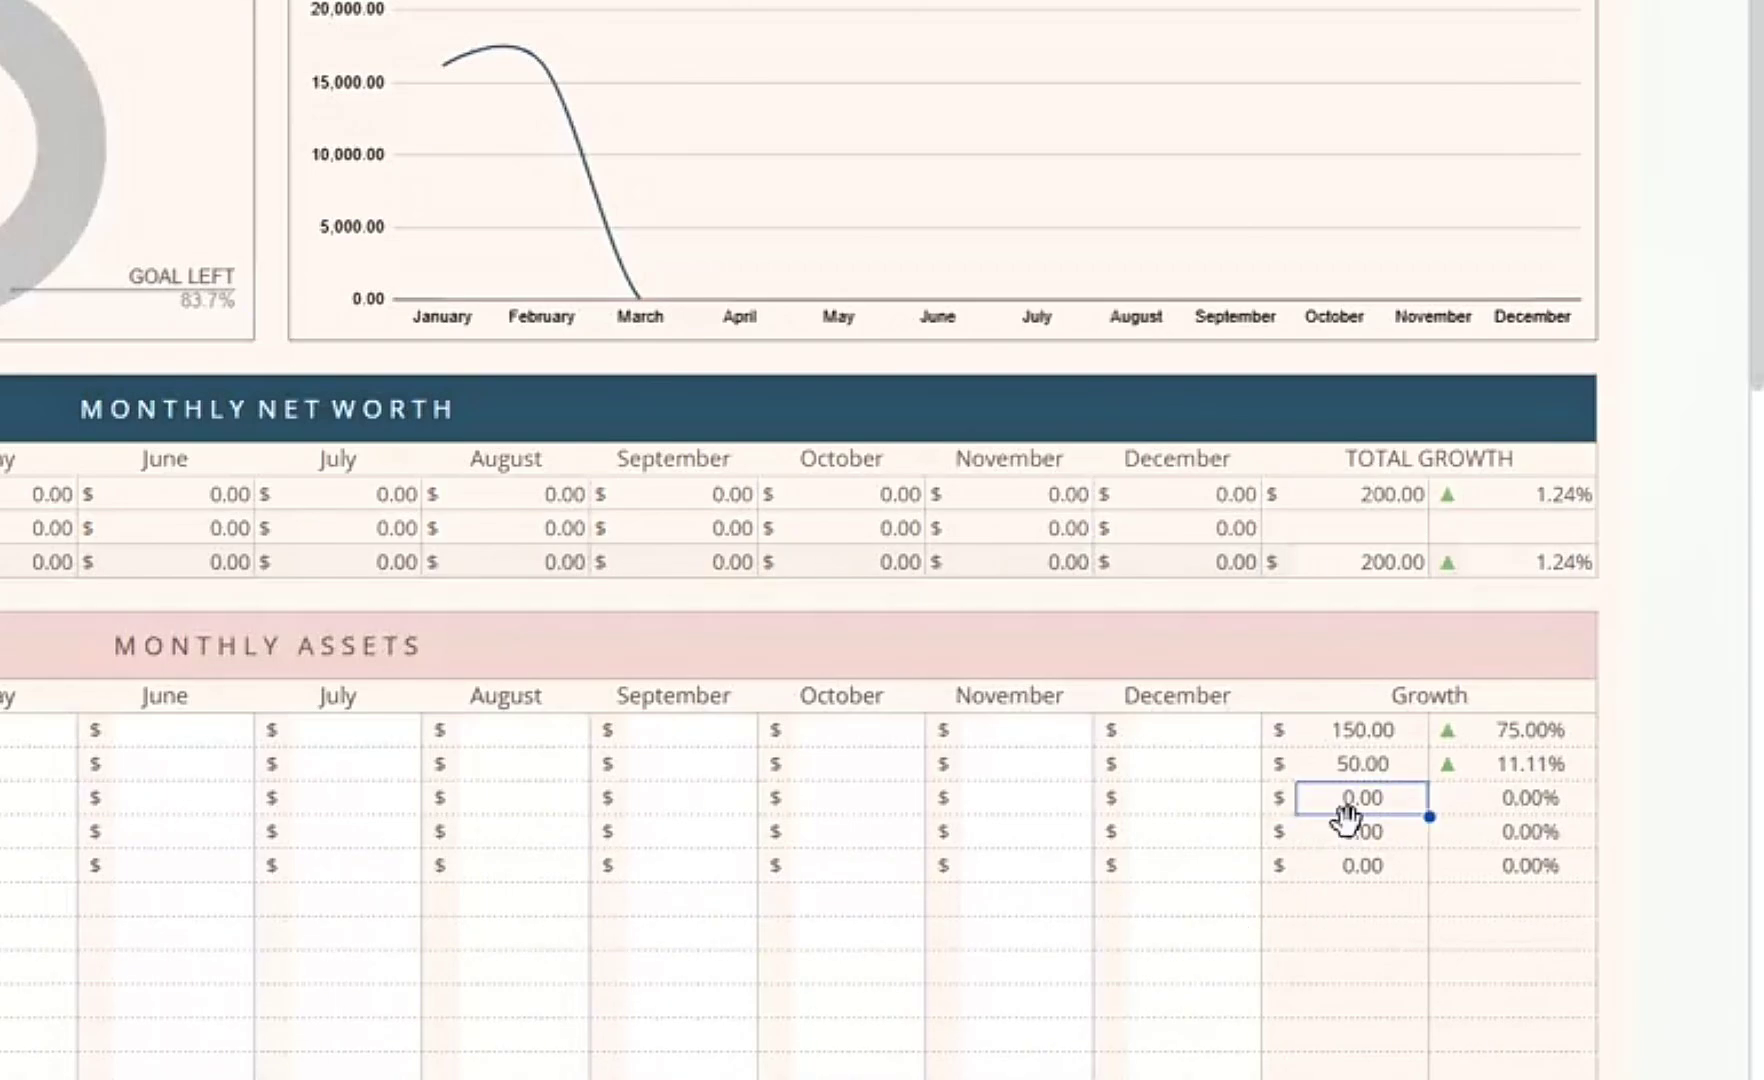
{"action": "left_click", "coordinate": [1359, 835]}
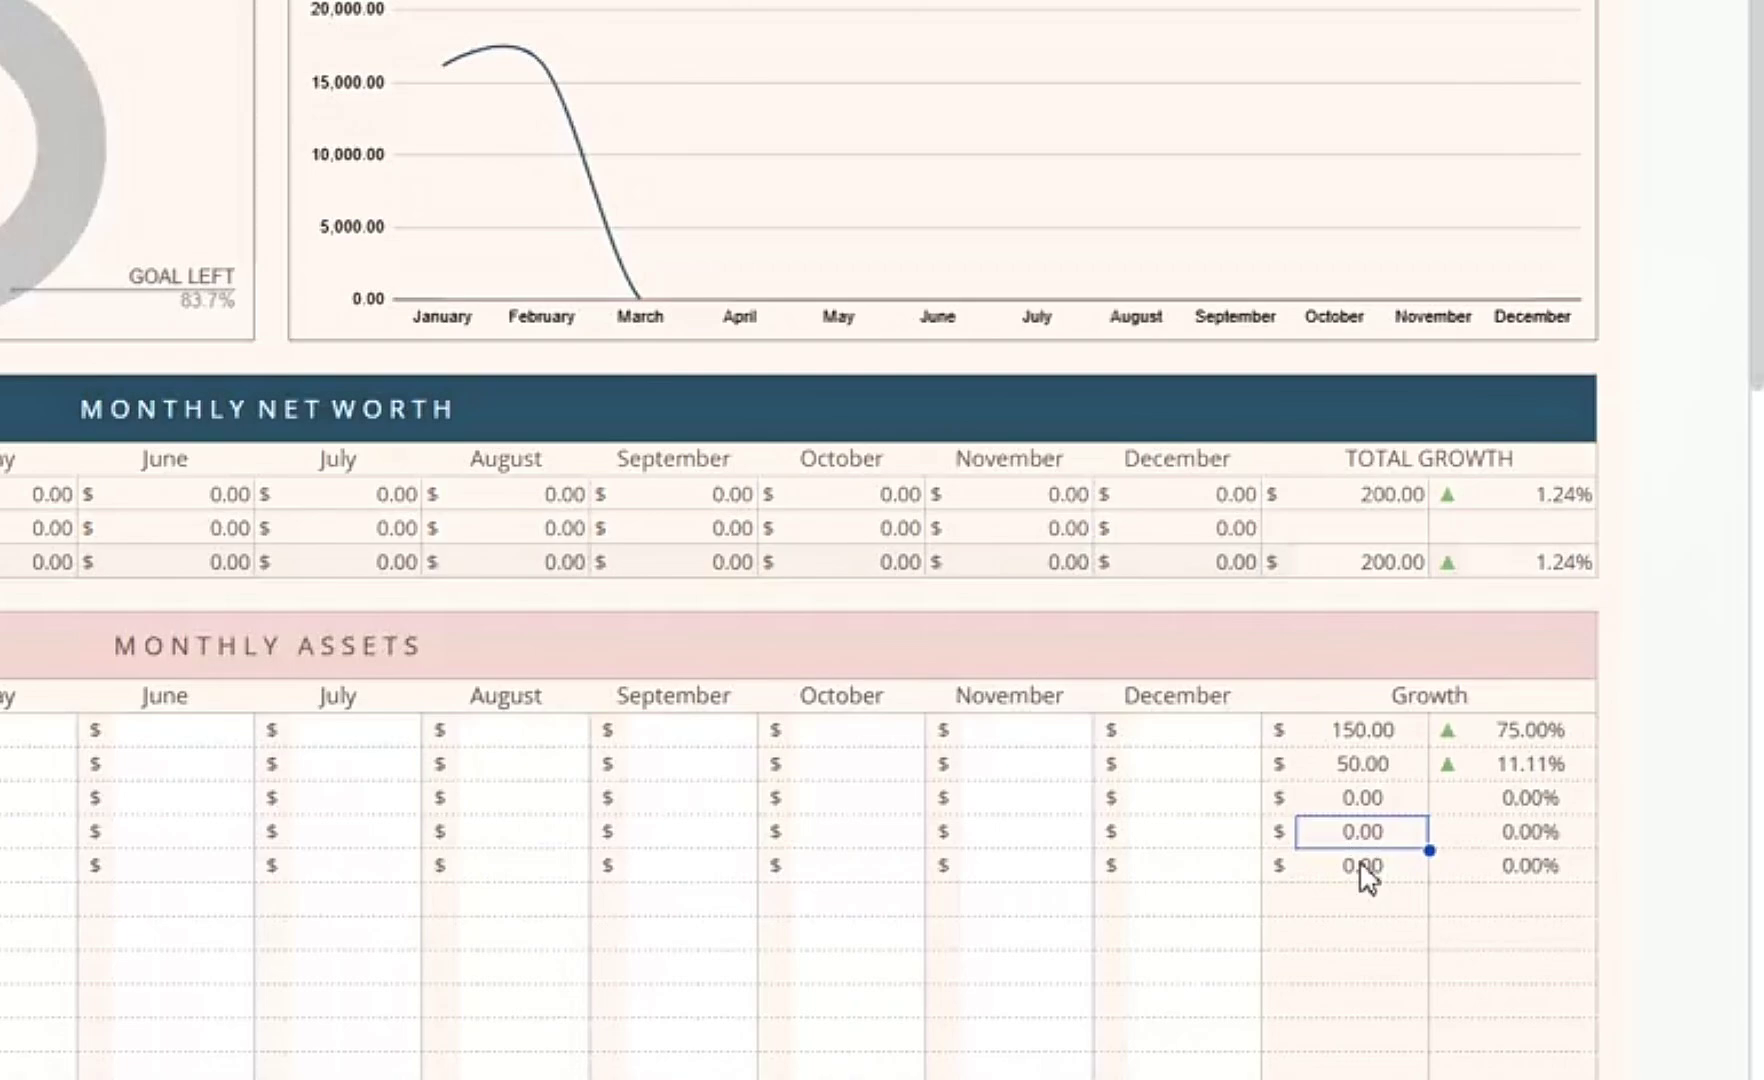
{"action": "left_click", "coordinate": [1365, 870]}
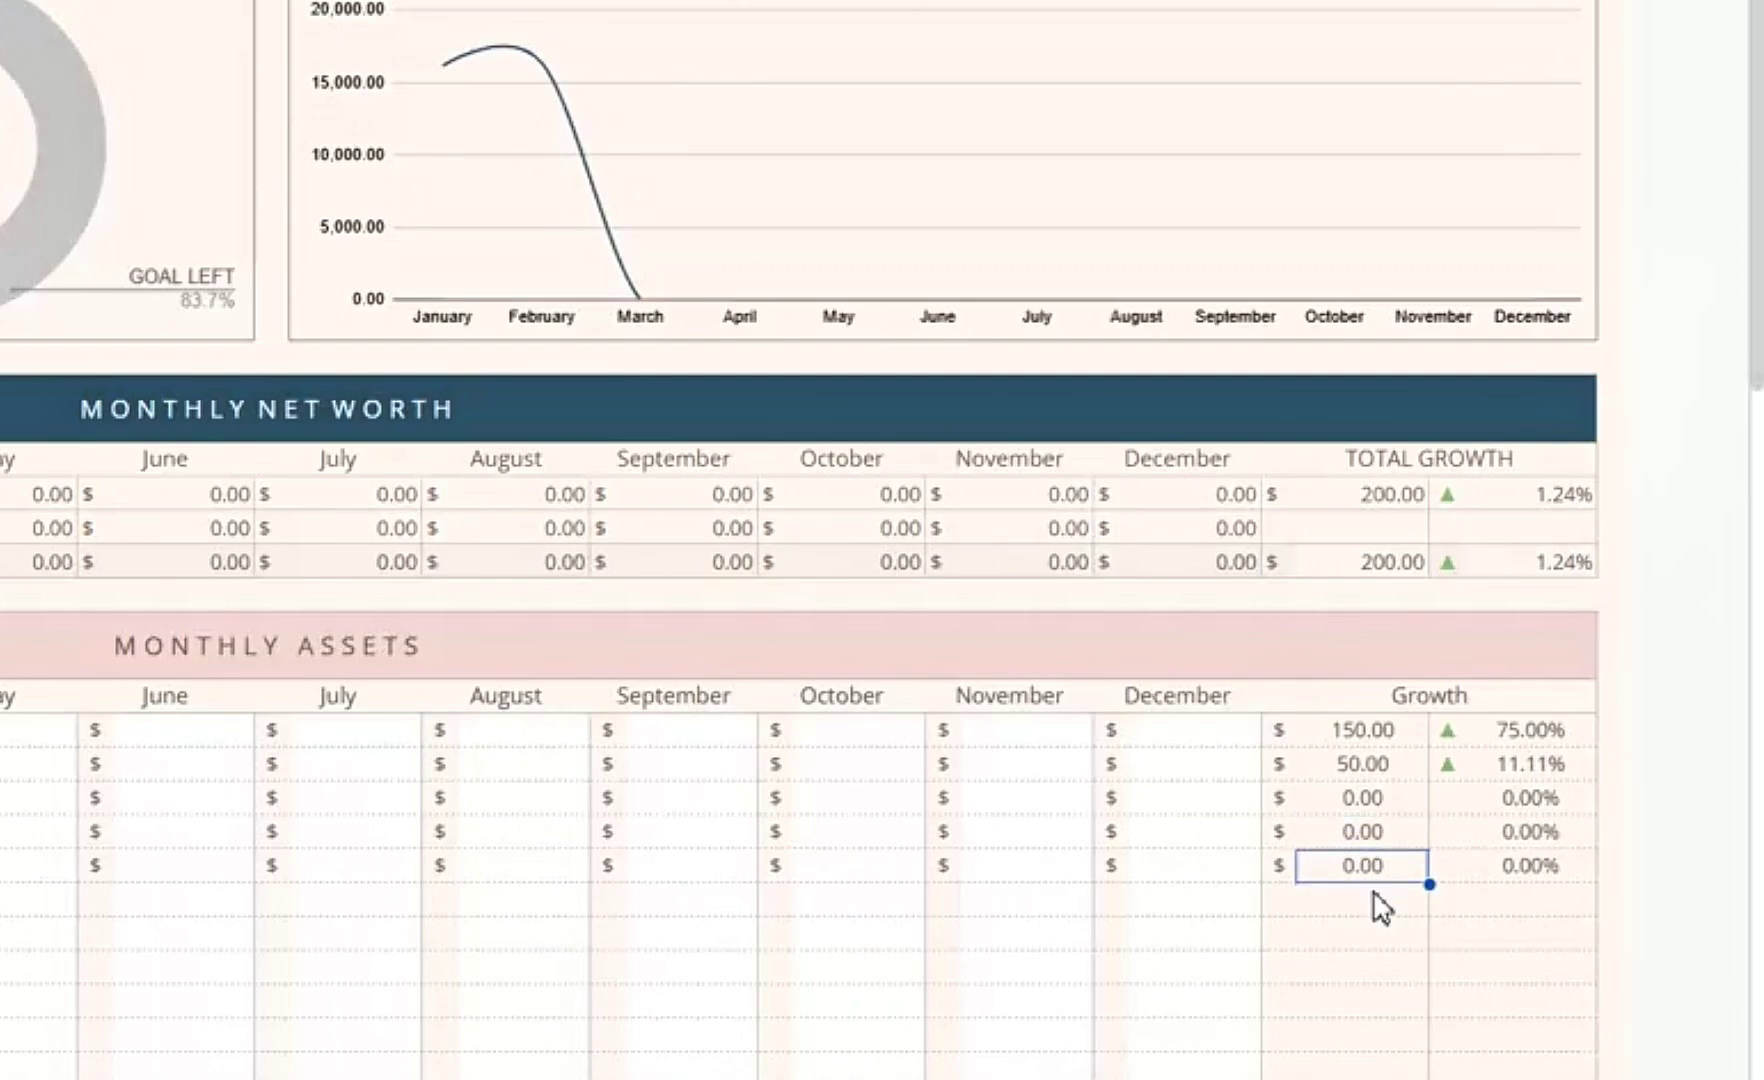
{"action": "left_click", "coordinate": [1512, 836]}
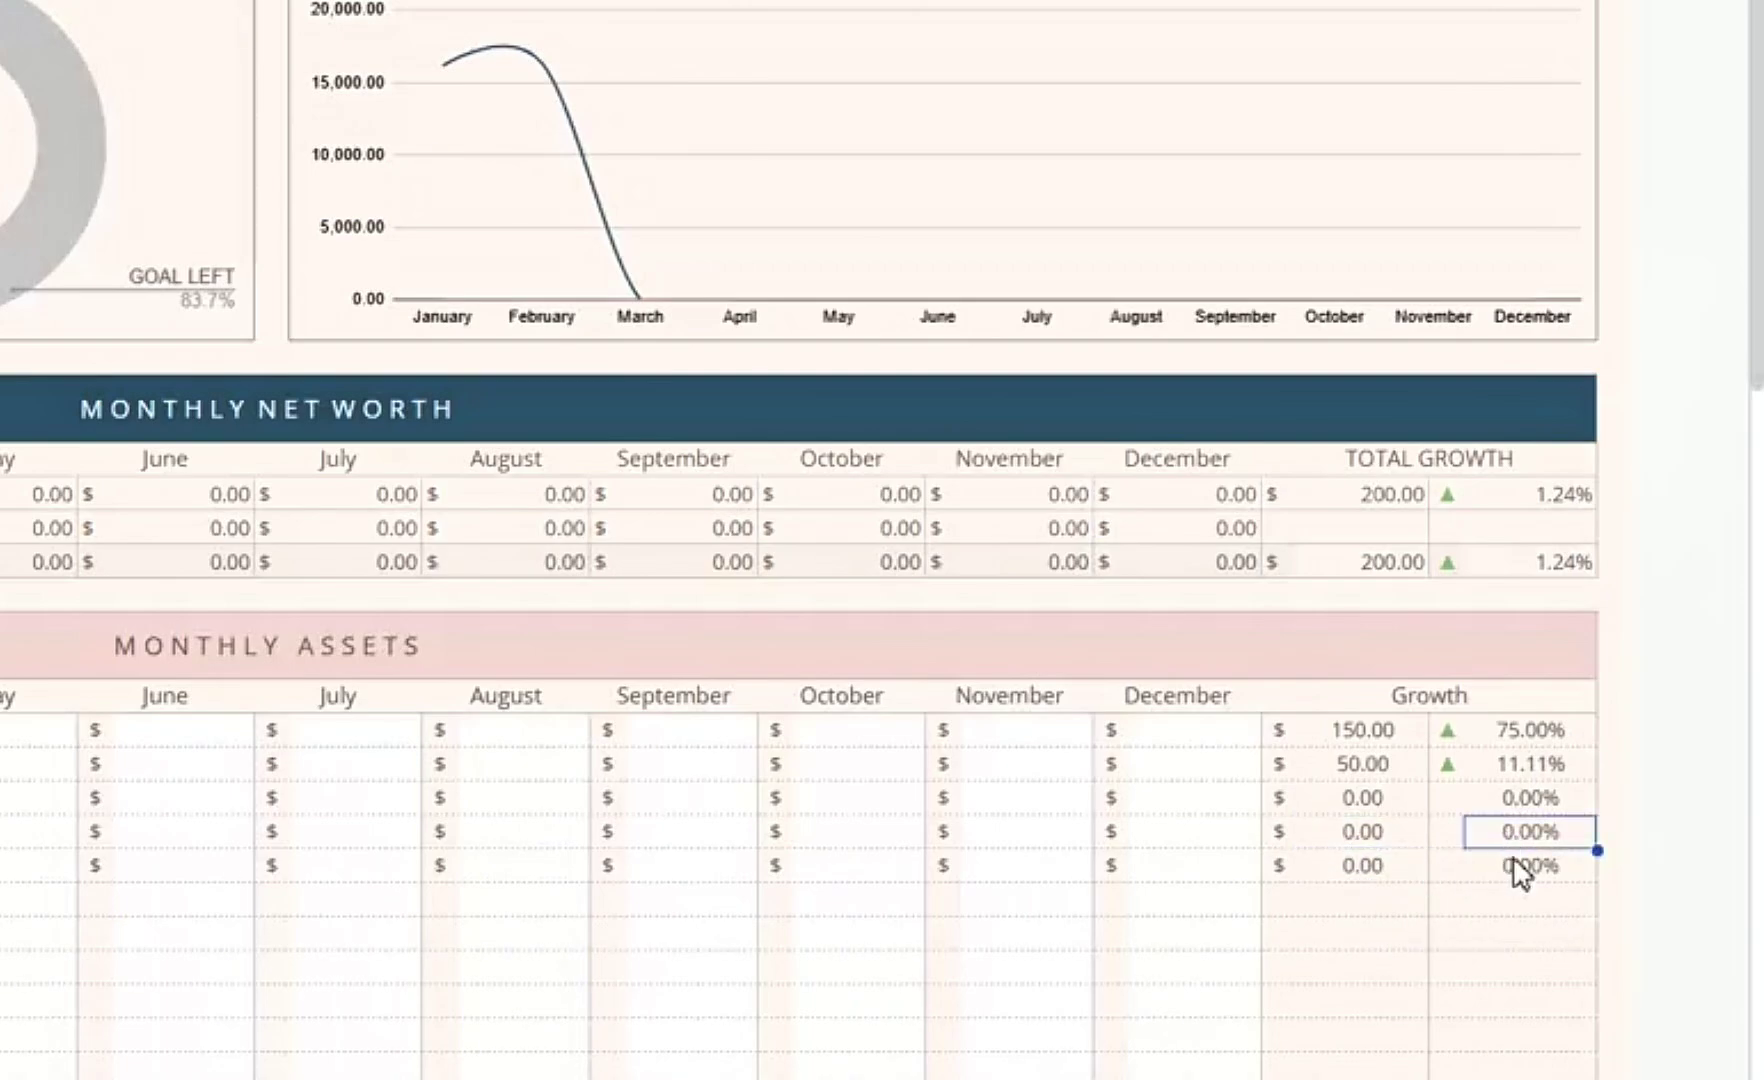
{"action": "left_click", "coordinate": [1513, 862]}
{"action": "left_click", "coordinate": [1521, 797]}
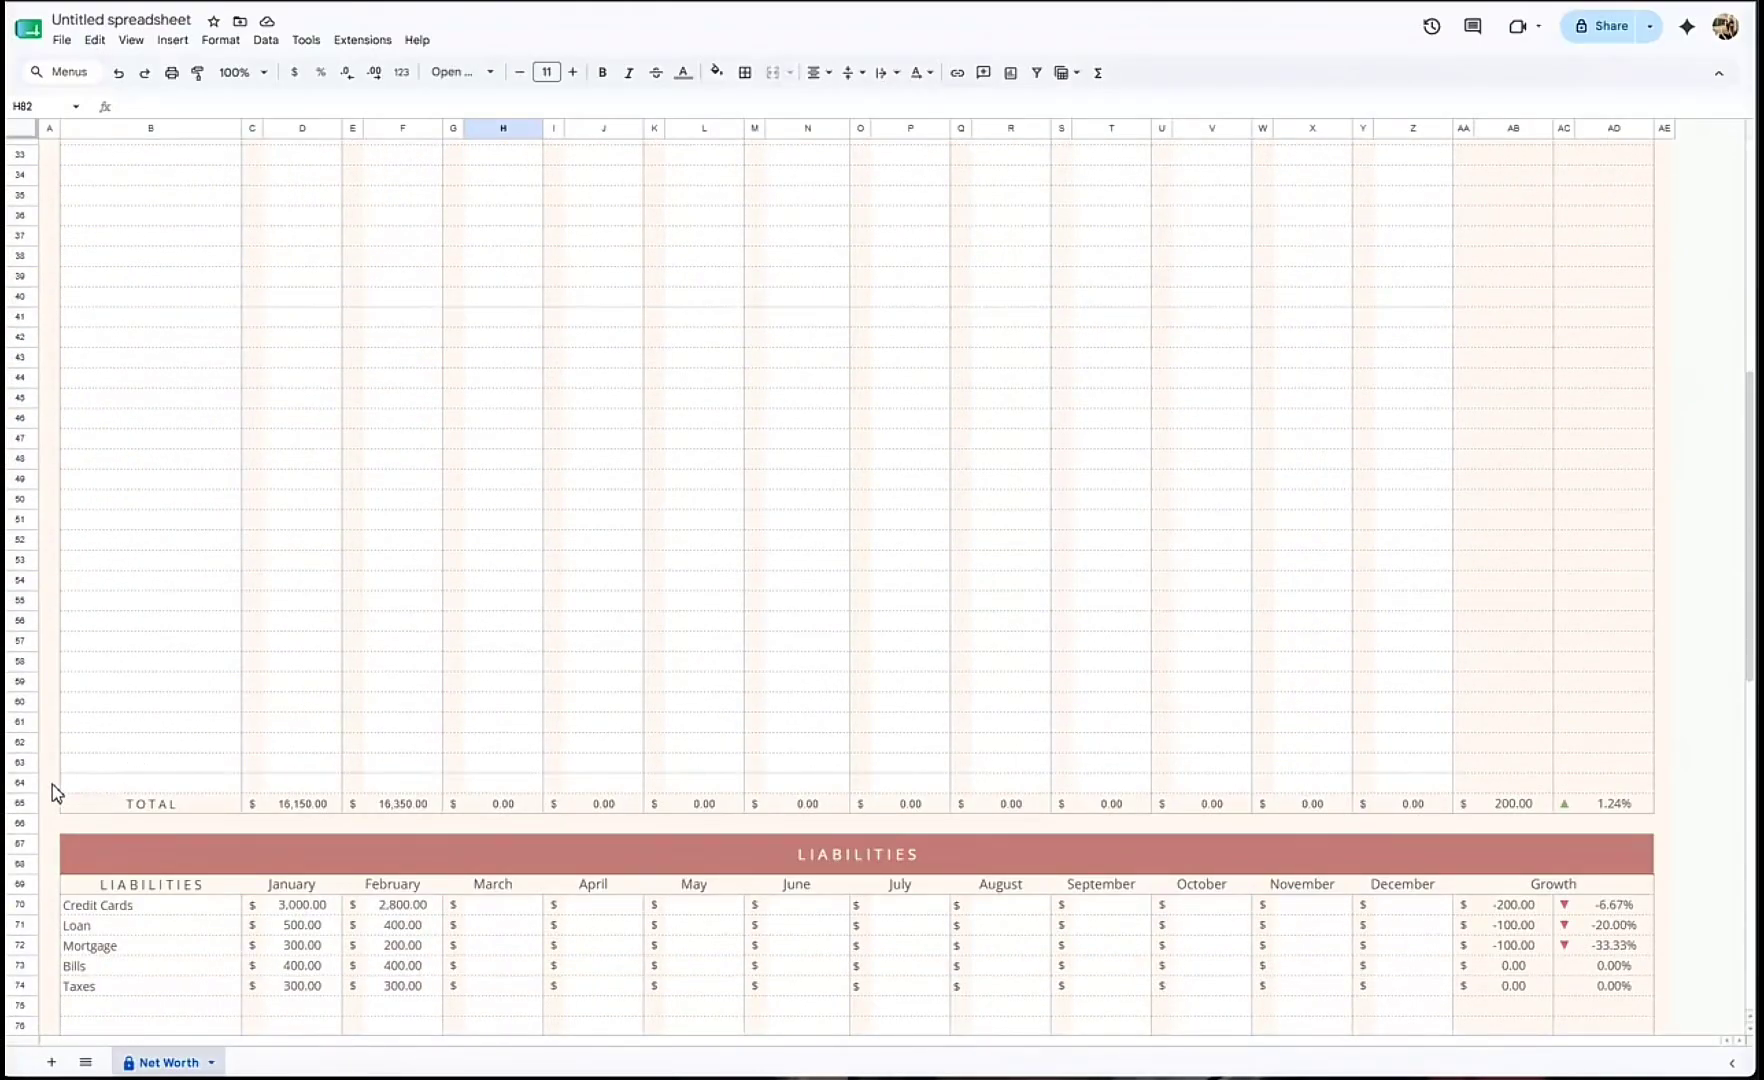
Step: List Credit Cards and Loan as the first two entries in the Liabilities table
{"action": "left_click", "coordinate": [283, 808]}
{"action": "scroll", "coordinate": [290, 790], "scroll_direction": "up", "scroll_amount": 5}
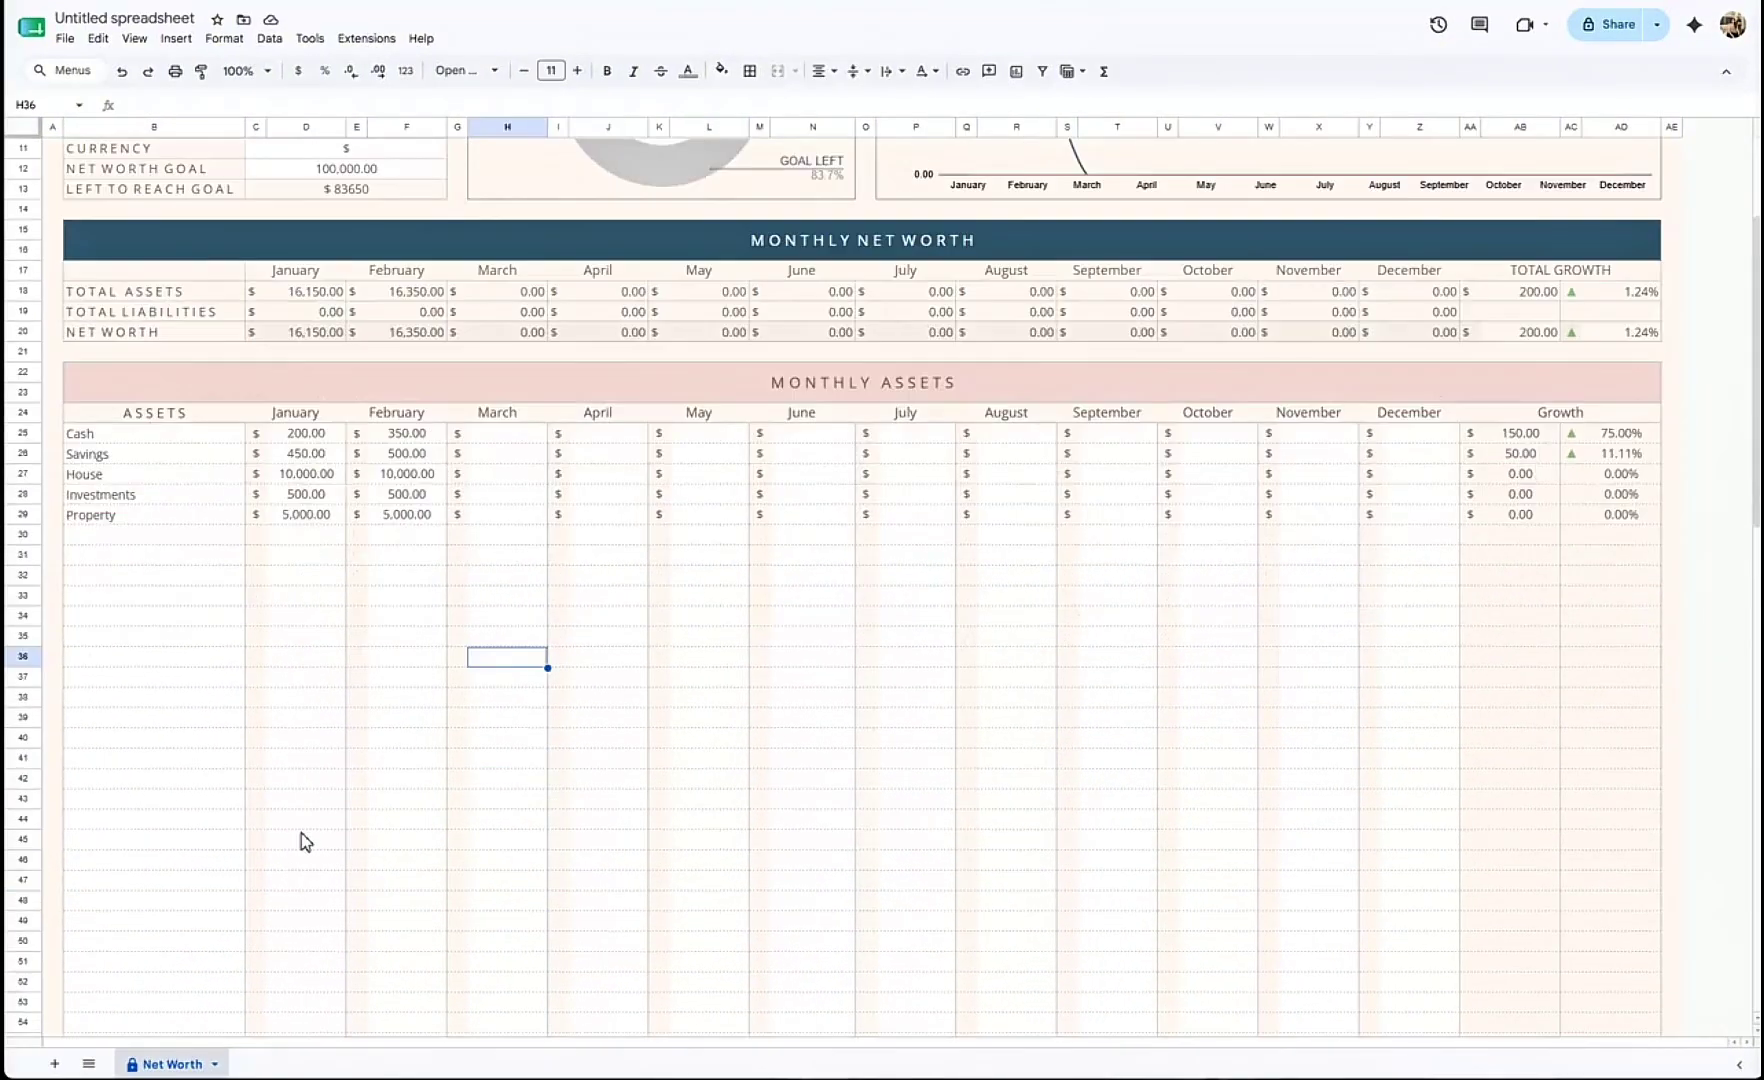
{"action": "scroll", "coordinate": [484, 717], "scroll_direction": "down", "scroll_amount": 9}
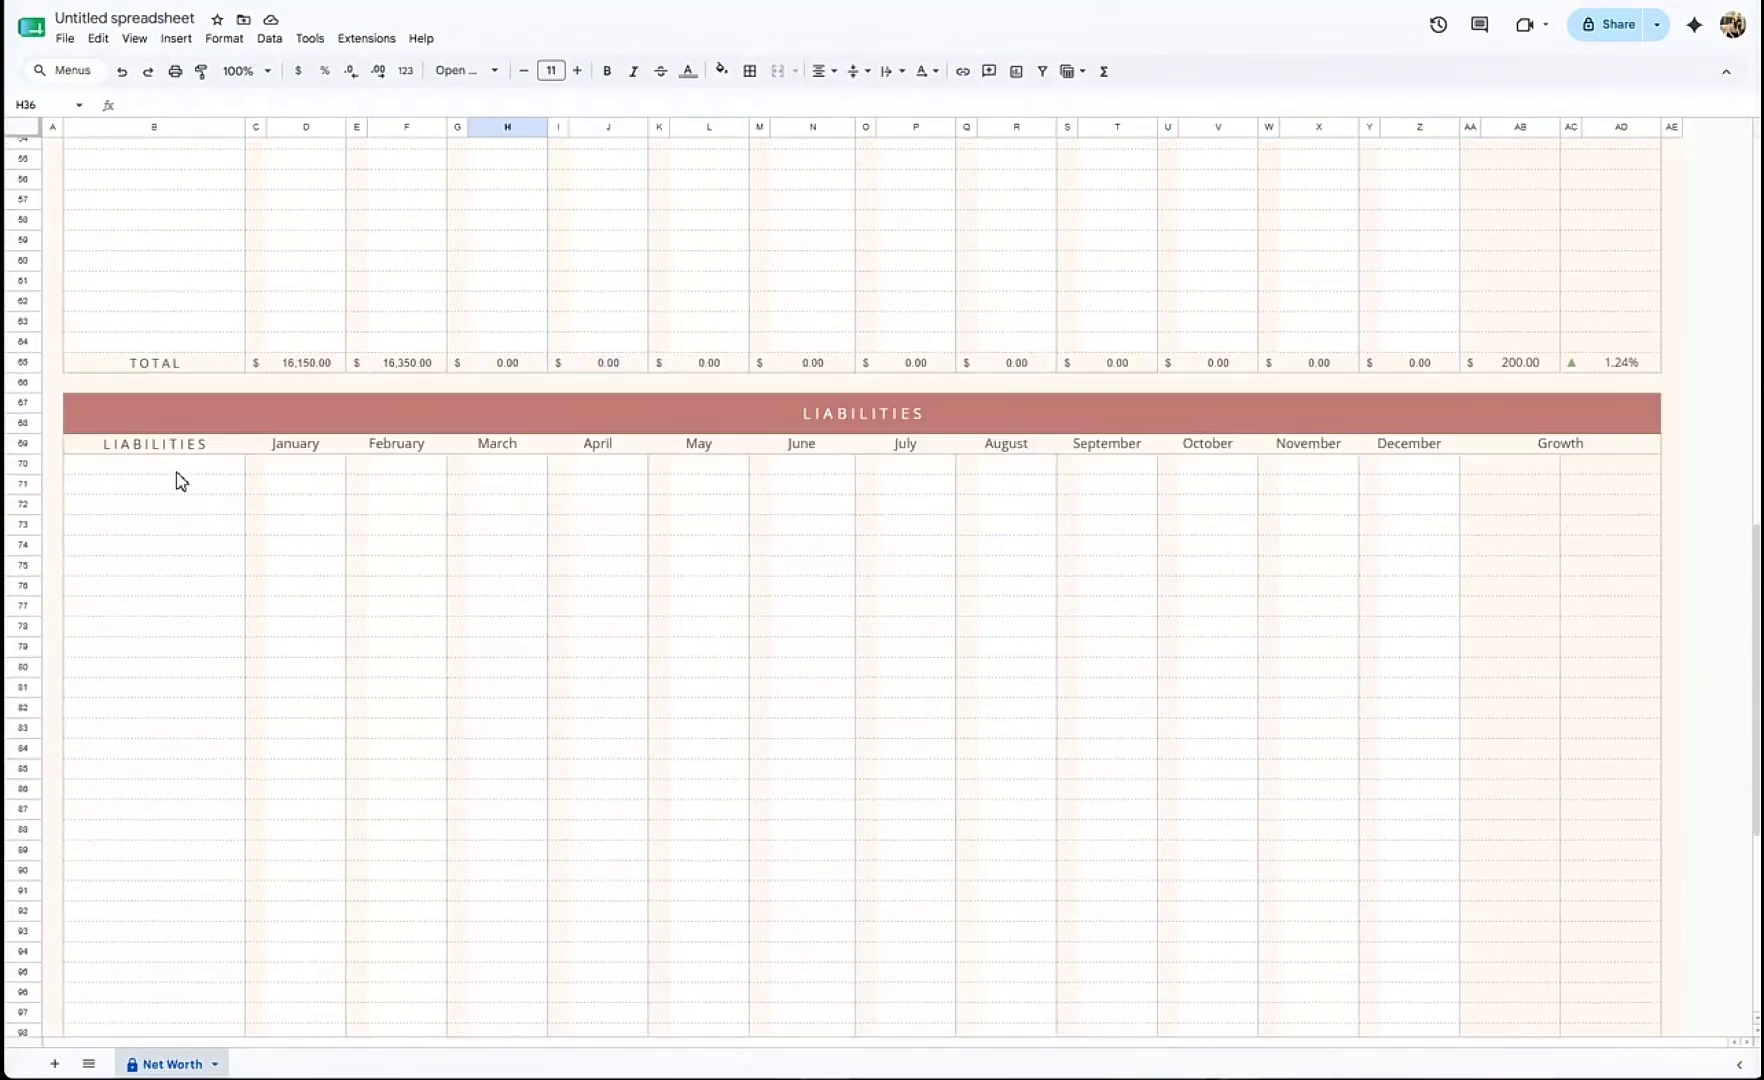
{"action": "left_click", "coordinate": [177, 467]}
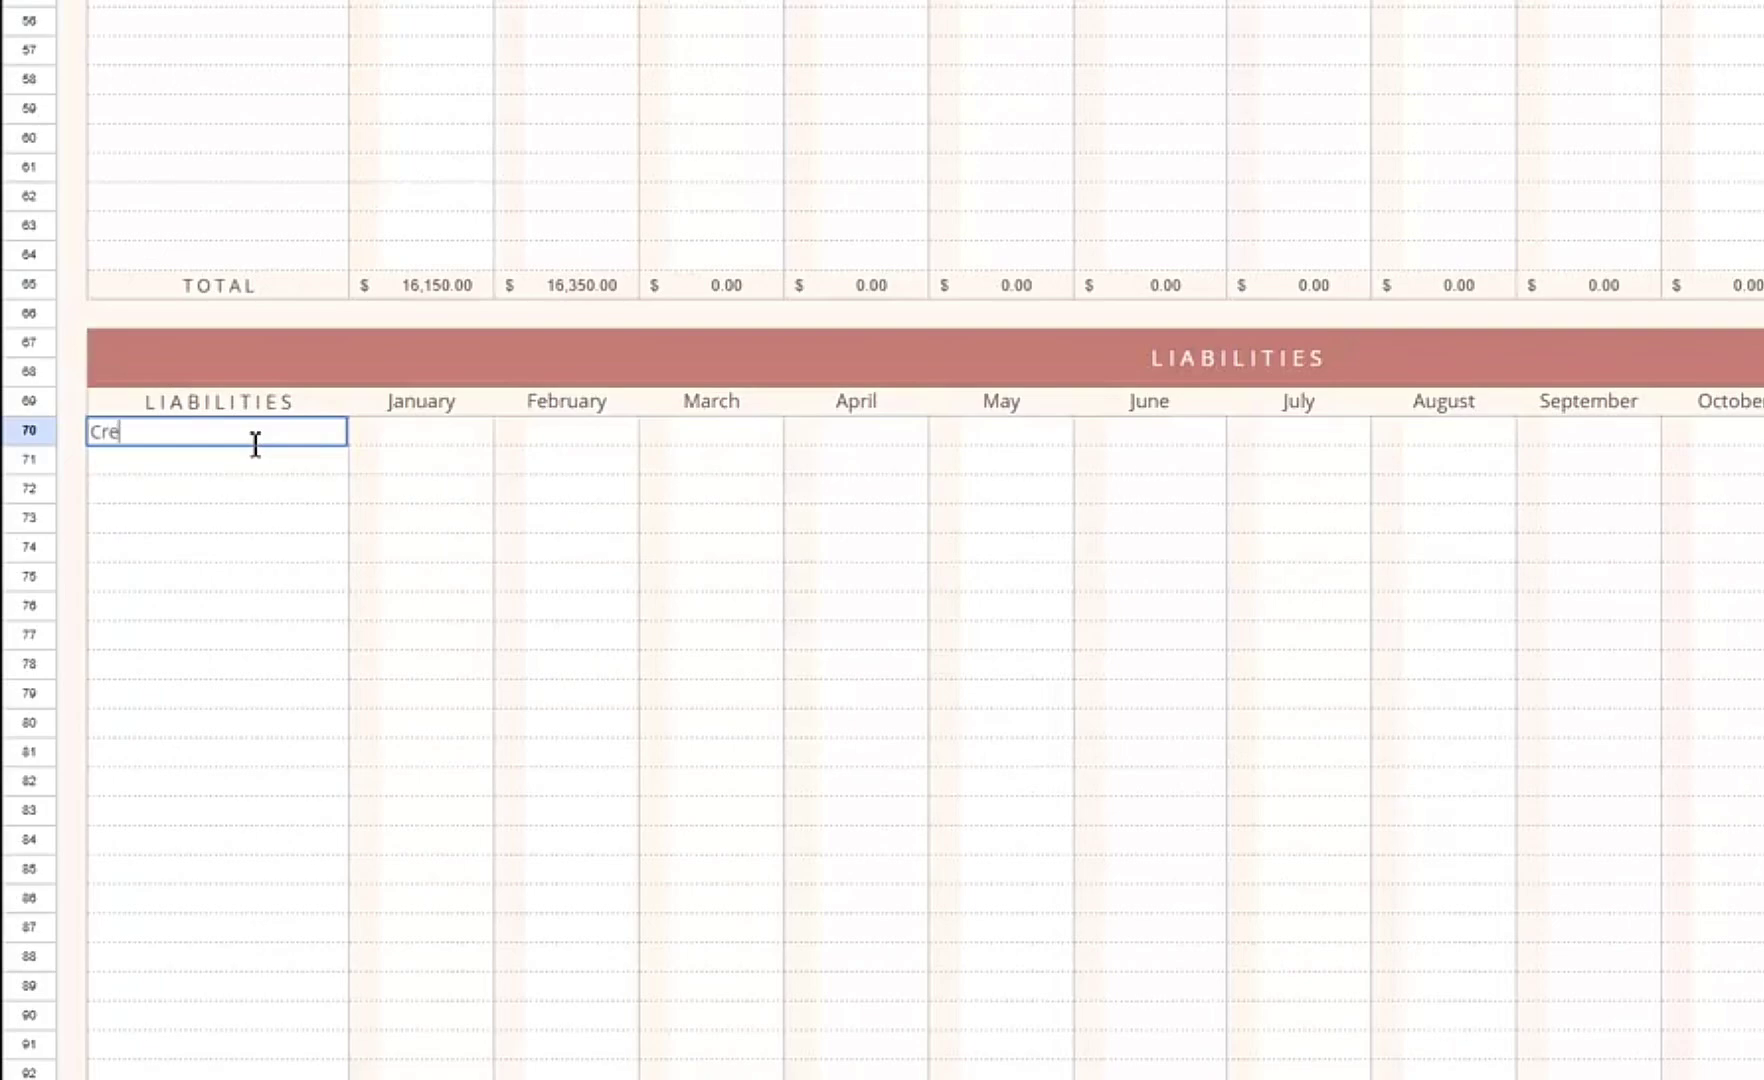
{"action": "type", "text": "Credit Cards"}
{"action": "key", "text": "Return"}
{"action": "type", "text": "Loan"}
{"action": "key", "text": "Return"}
Step: Add Mortgage, Bills and Taxes to the Liabilities table below Loan
{"action": "type", "text": "Mortgag"}
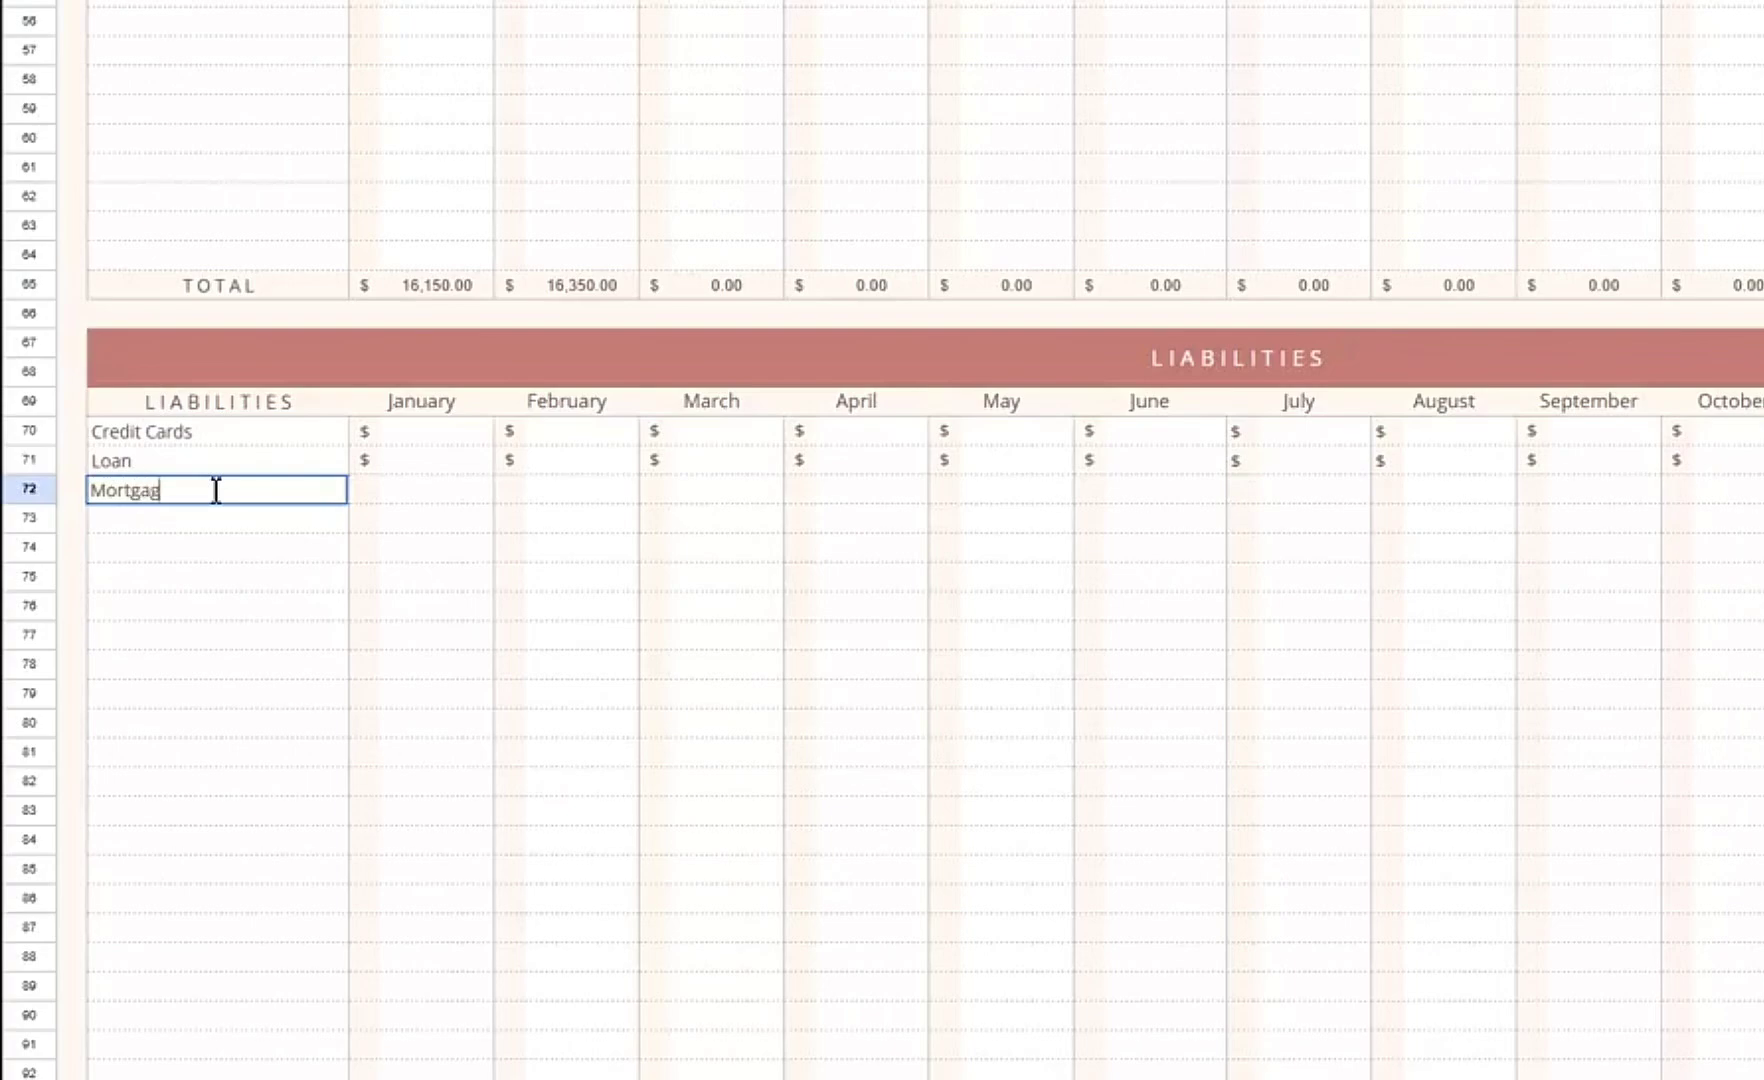
{"action": "type", "text": "e"}
{"action": "key", "text": "Return"}
{"action": "type", "text": "Bills"}
{"action": "key", "text": "Return"}
{"action": "type", "text": "Taxe"}
{"action": "left_click", "coordinate": [165, 688]}
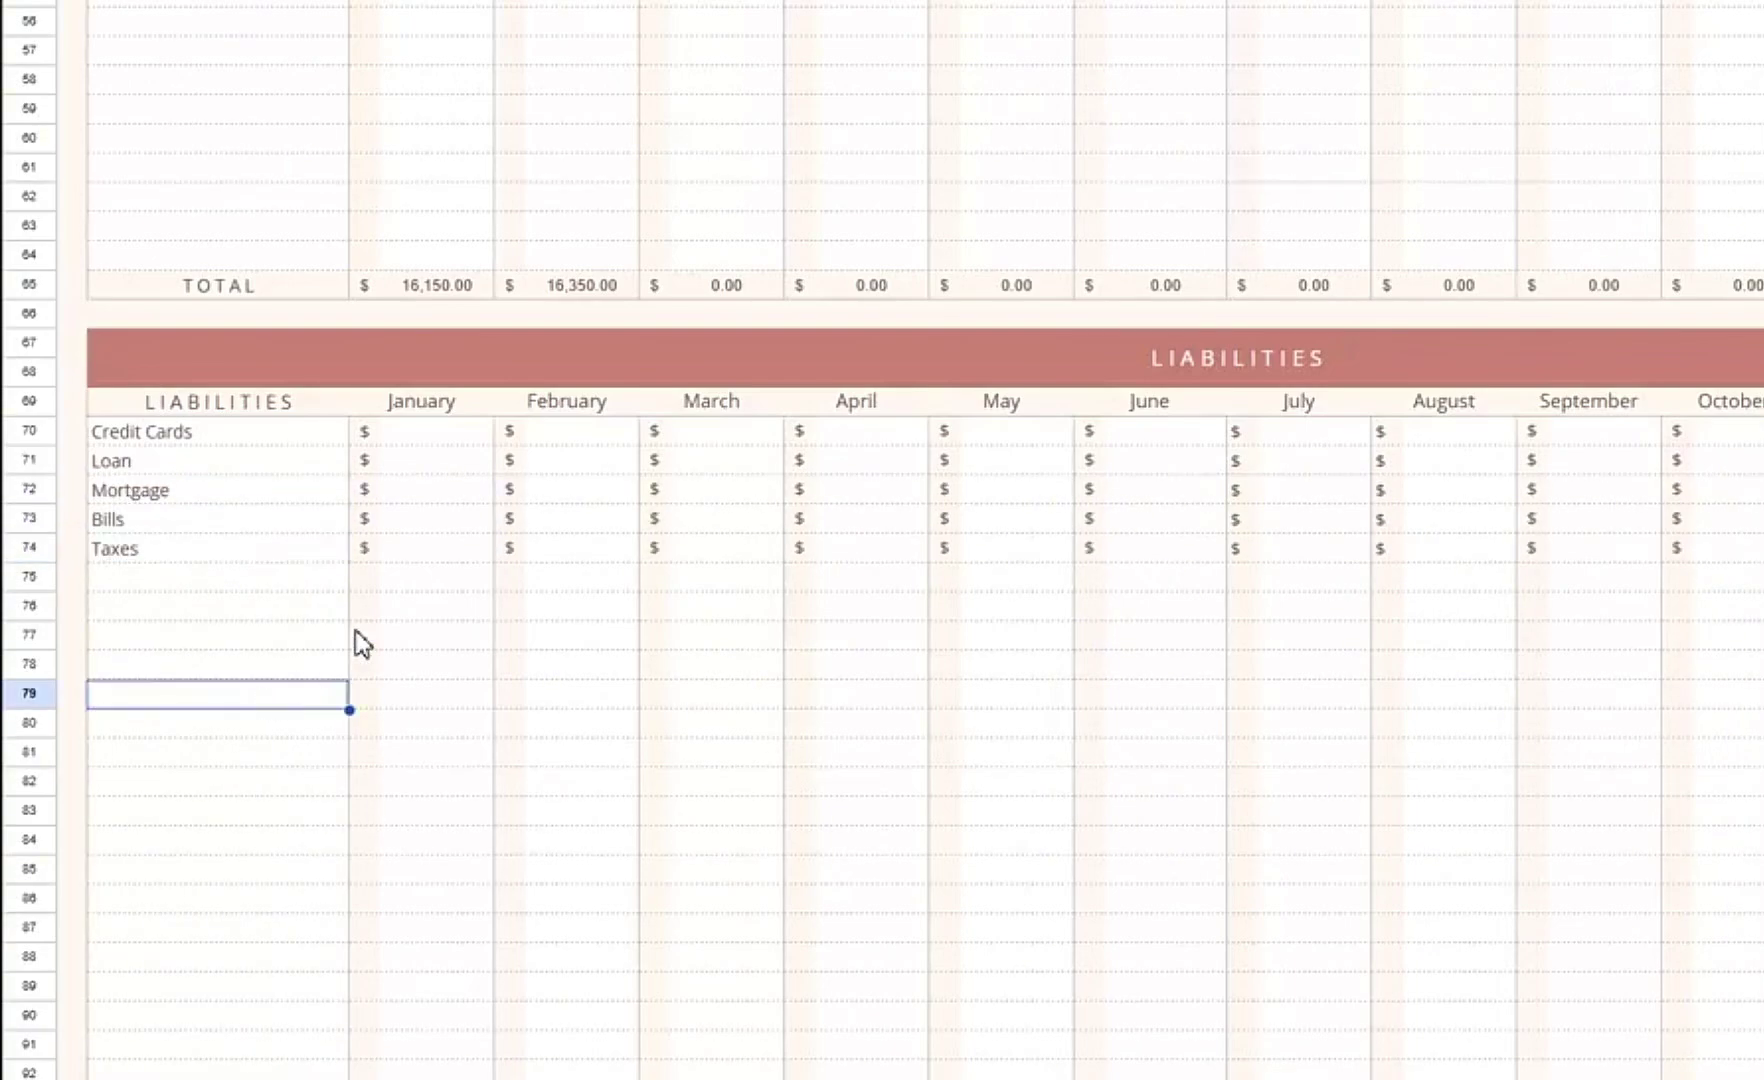
Step: Enter the Credit Cards liability values: 3,000 for January and 2,800 for February
{"action": "left_click", "coordinate": [442, 434]}
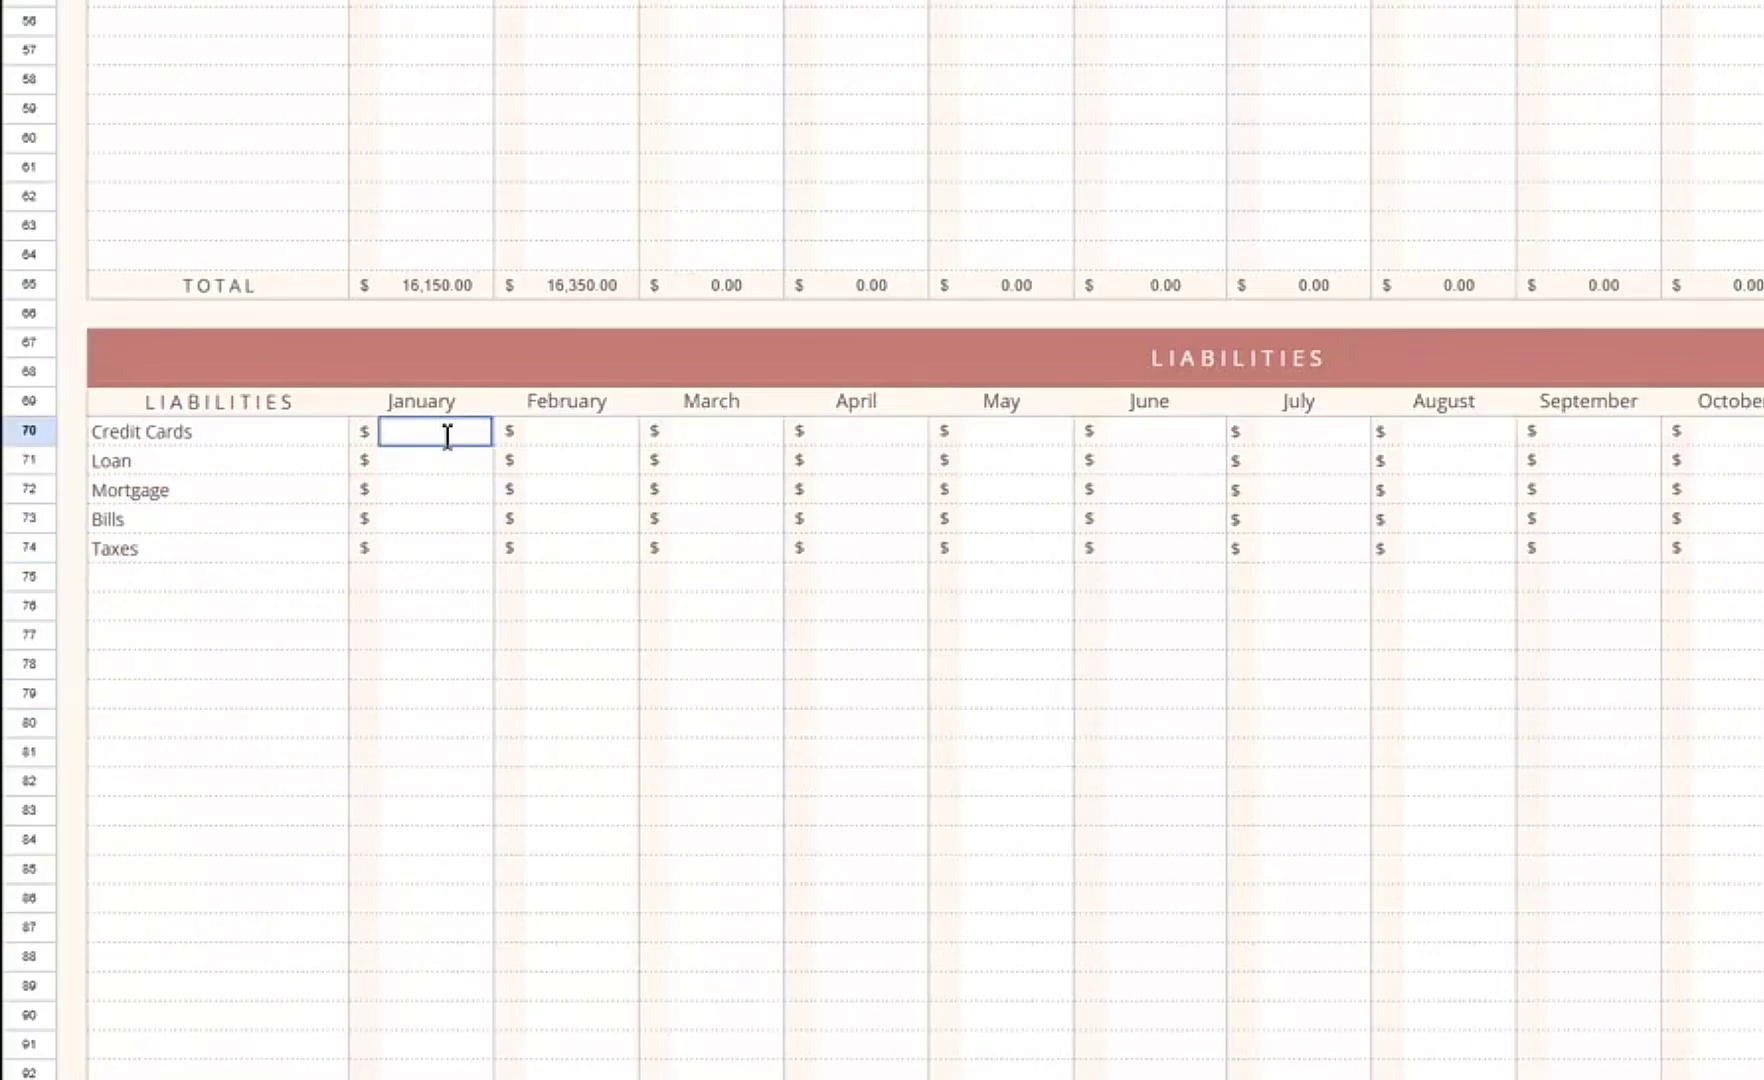
{"action": "left_click", "coordinate": [590, 434]}
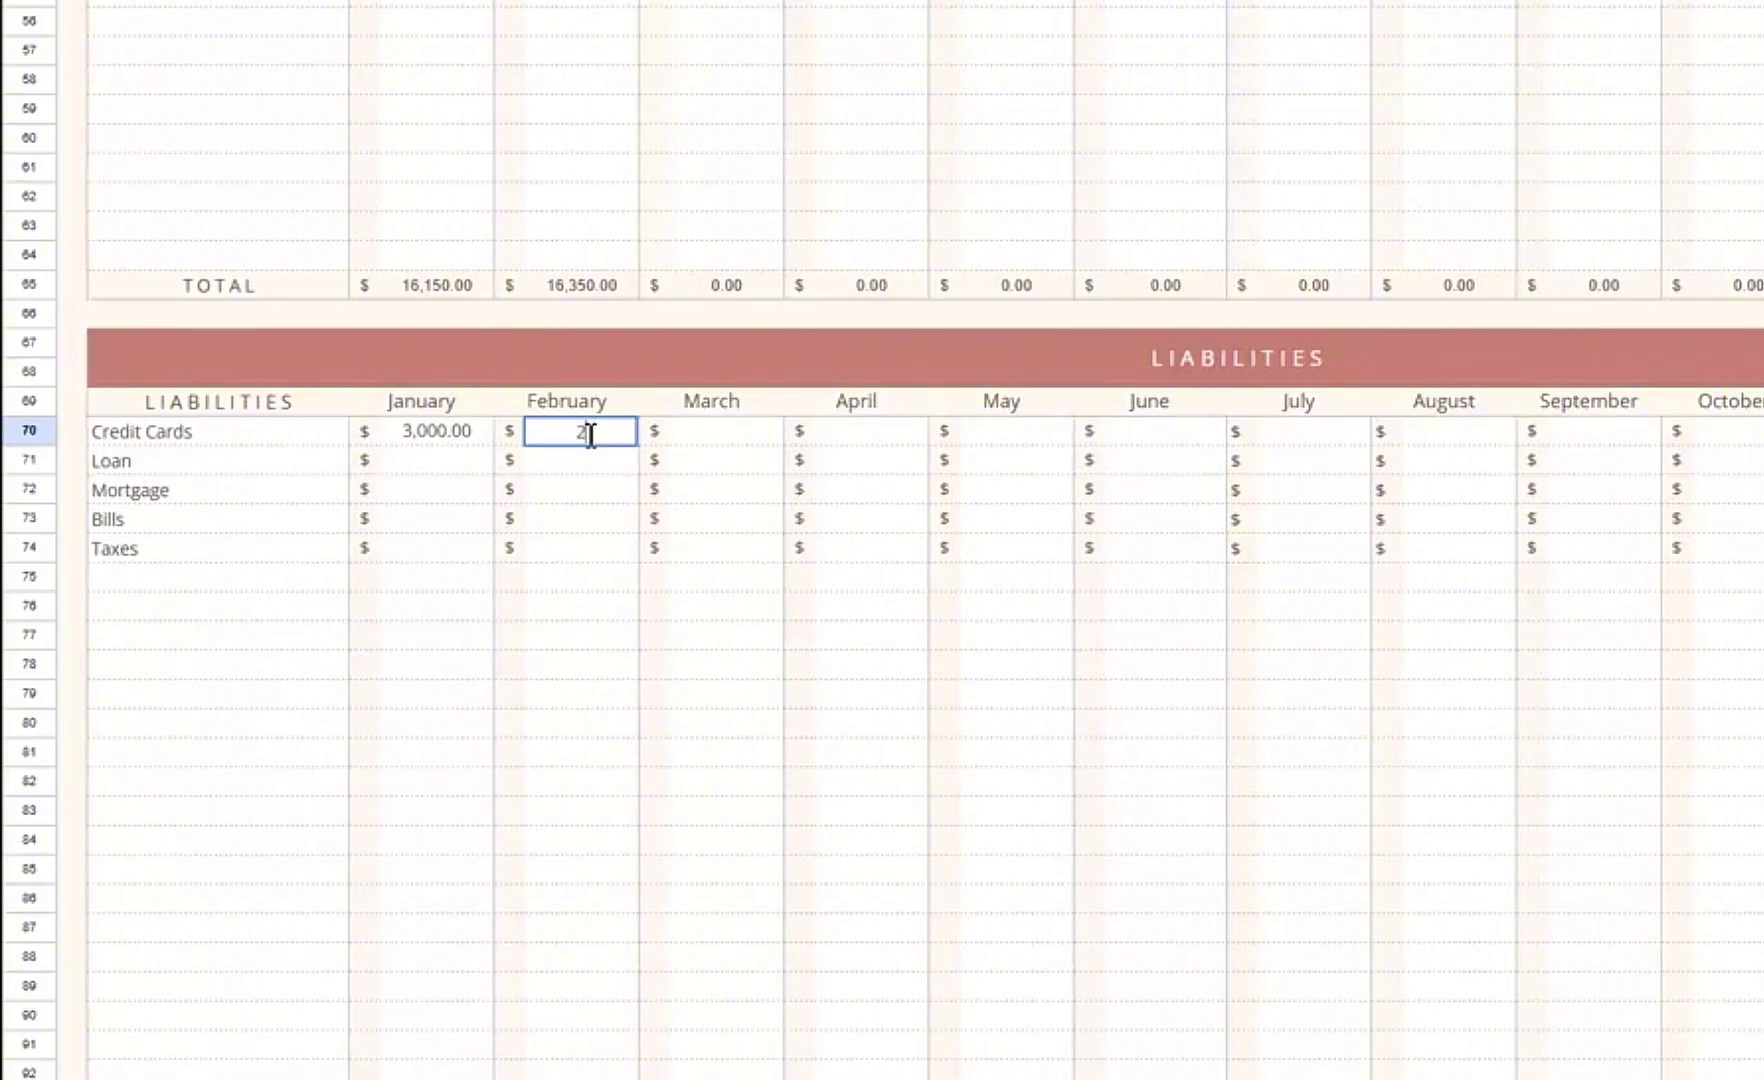
{"action": "type", "text": "2,800"}
{"action": "left_click", "coordinate": [416, 640]}
Step: Enter the January and February liabilities: Loan 500 and 400, Mortgage 300 and 200, Bills 400 and 400, Taxes 300 and 300
{"action": "left_click", "coordinate": [452, 467]}
{"action": "type", "text": "500.00\t400.00 300.00"}
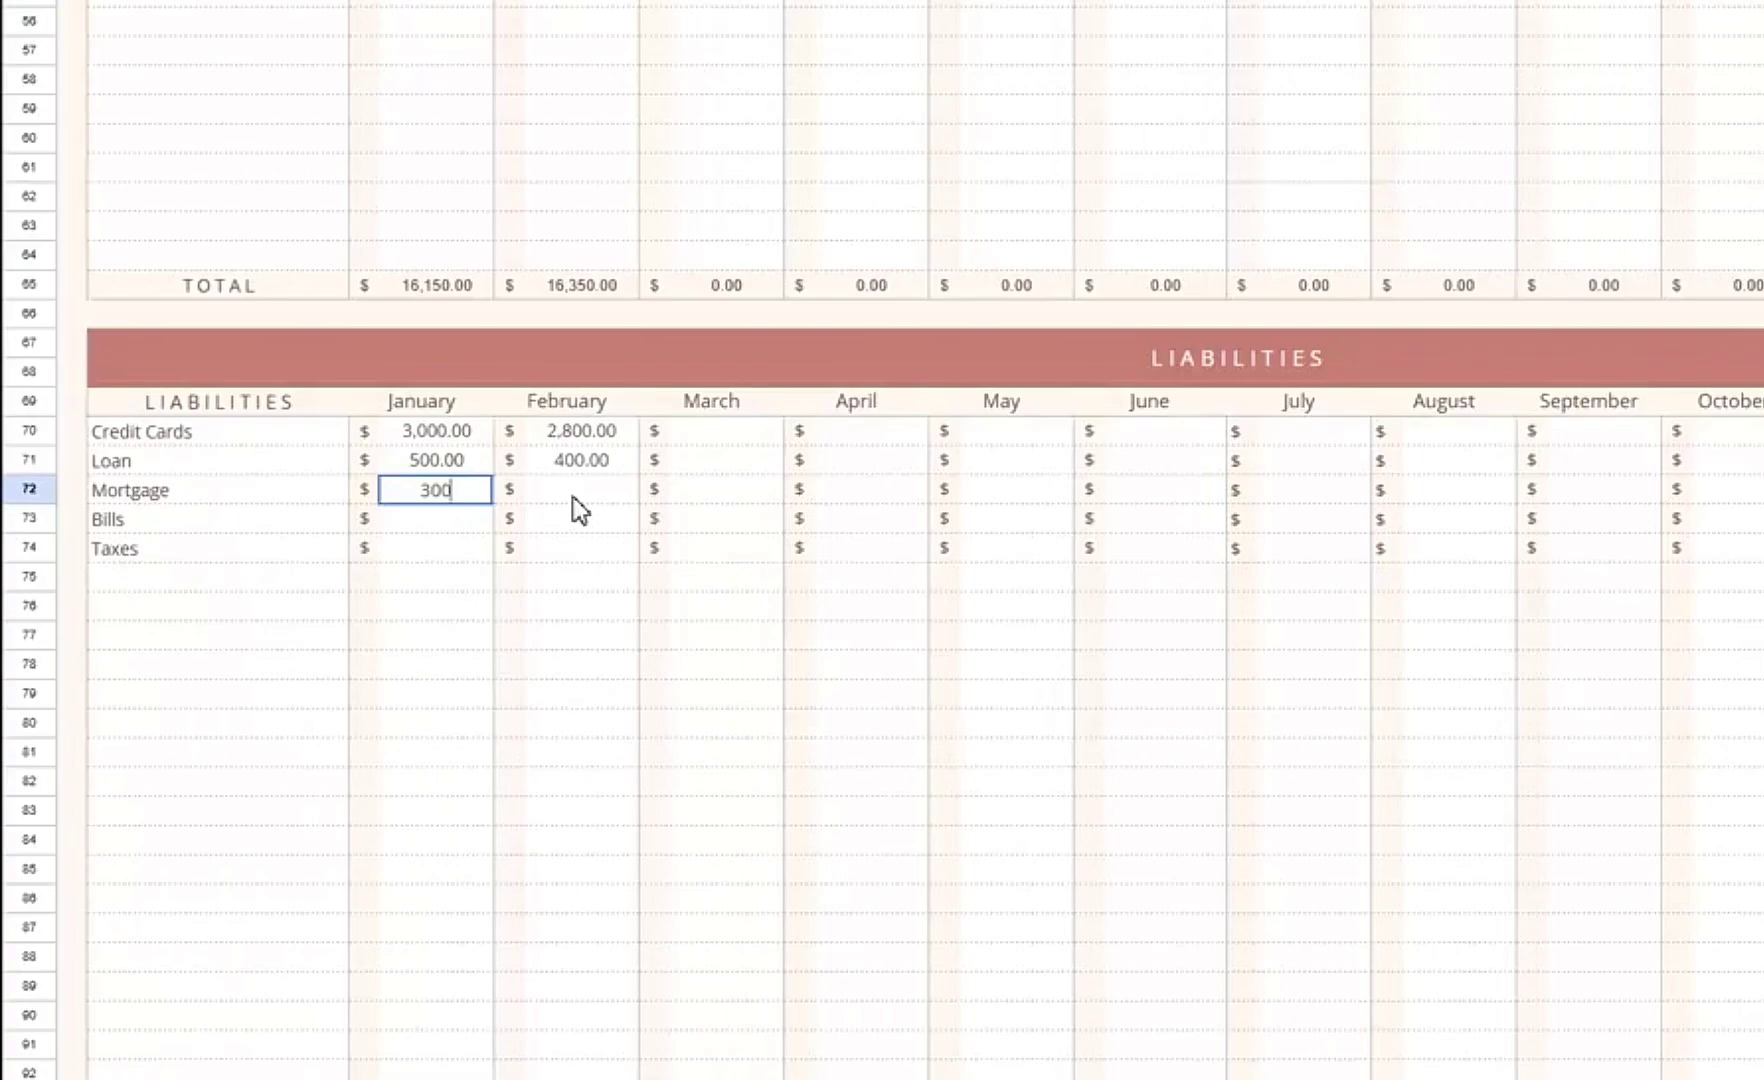
{"action": "type", "text": "\t200.00 400.00\t400.00 300"}
{"action": "key", "text": "Tab"}
{"action": "type", "text": "300"}
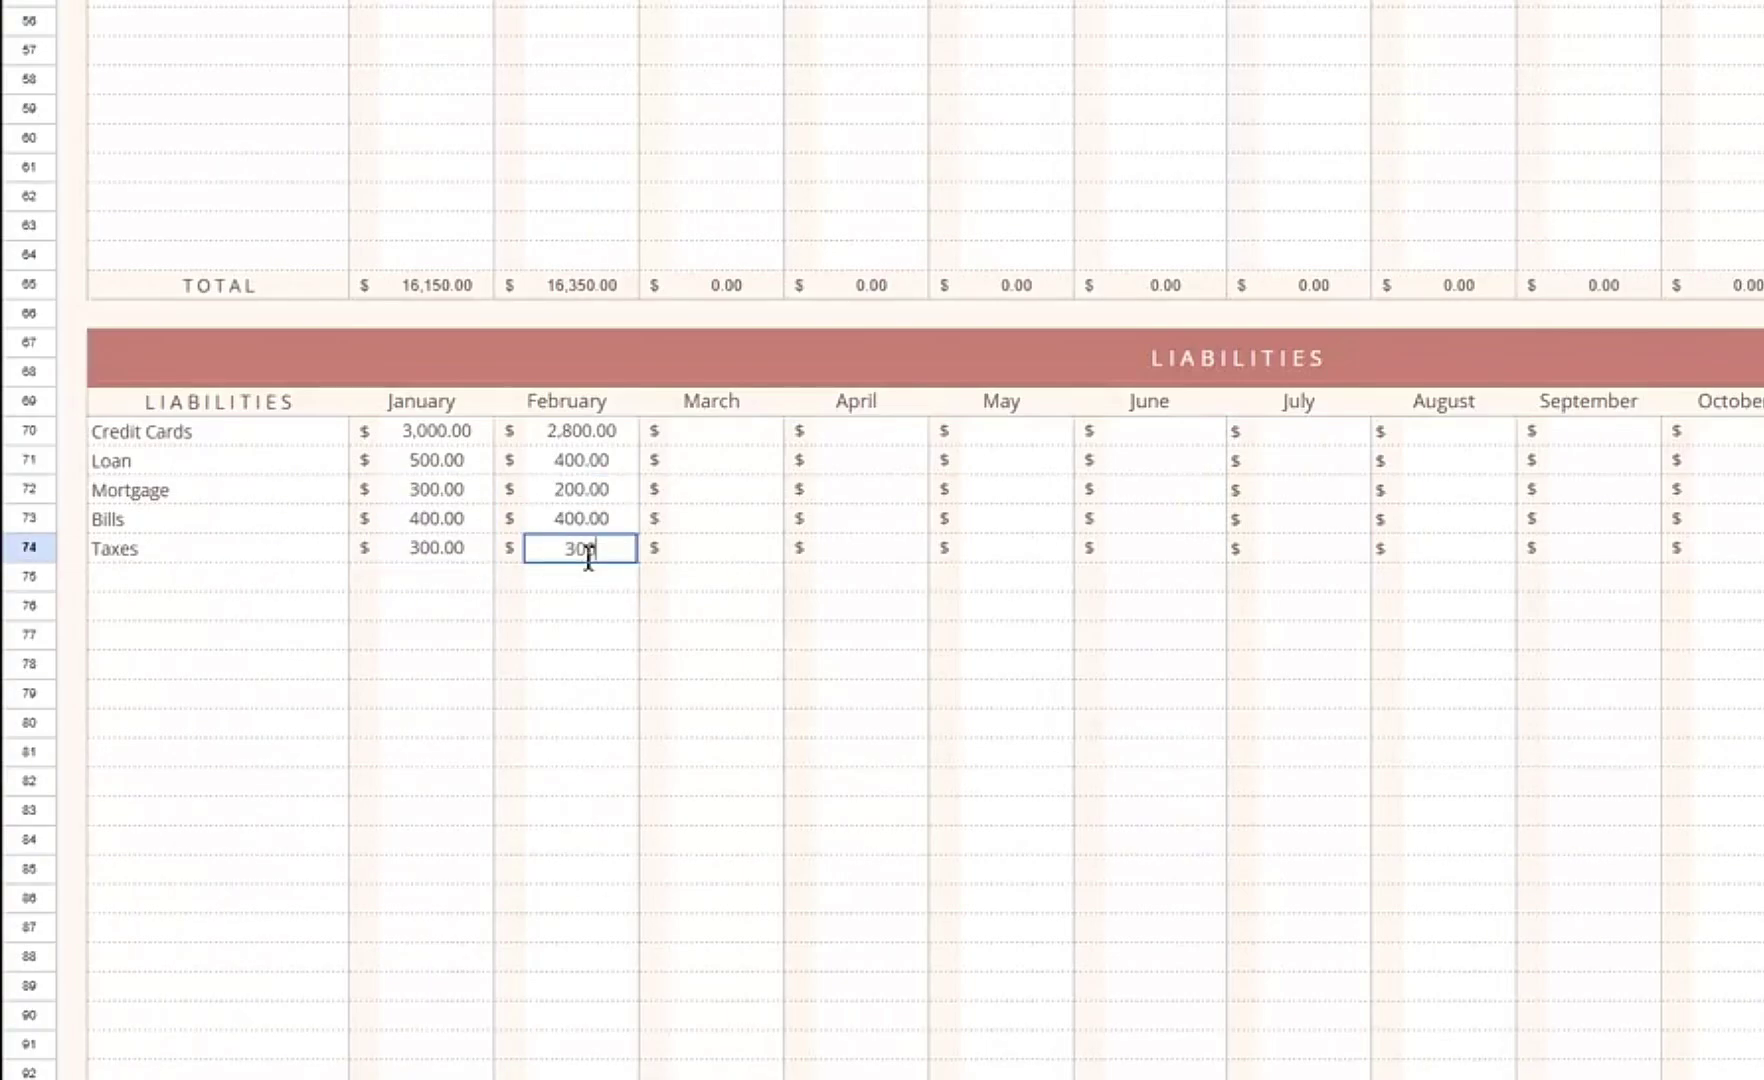
{"action": "left_click", "coordinate": [551, 700]}
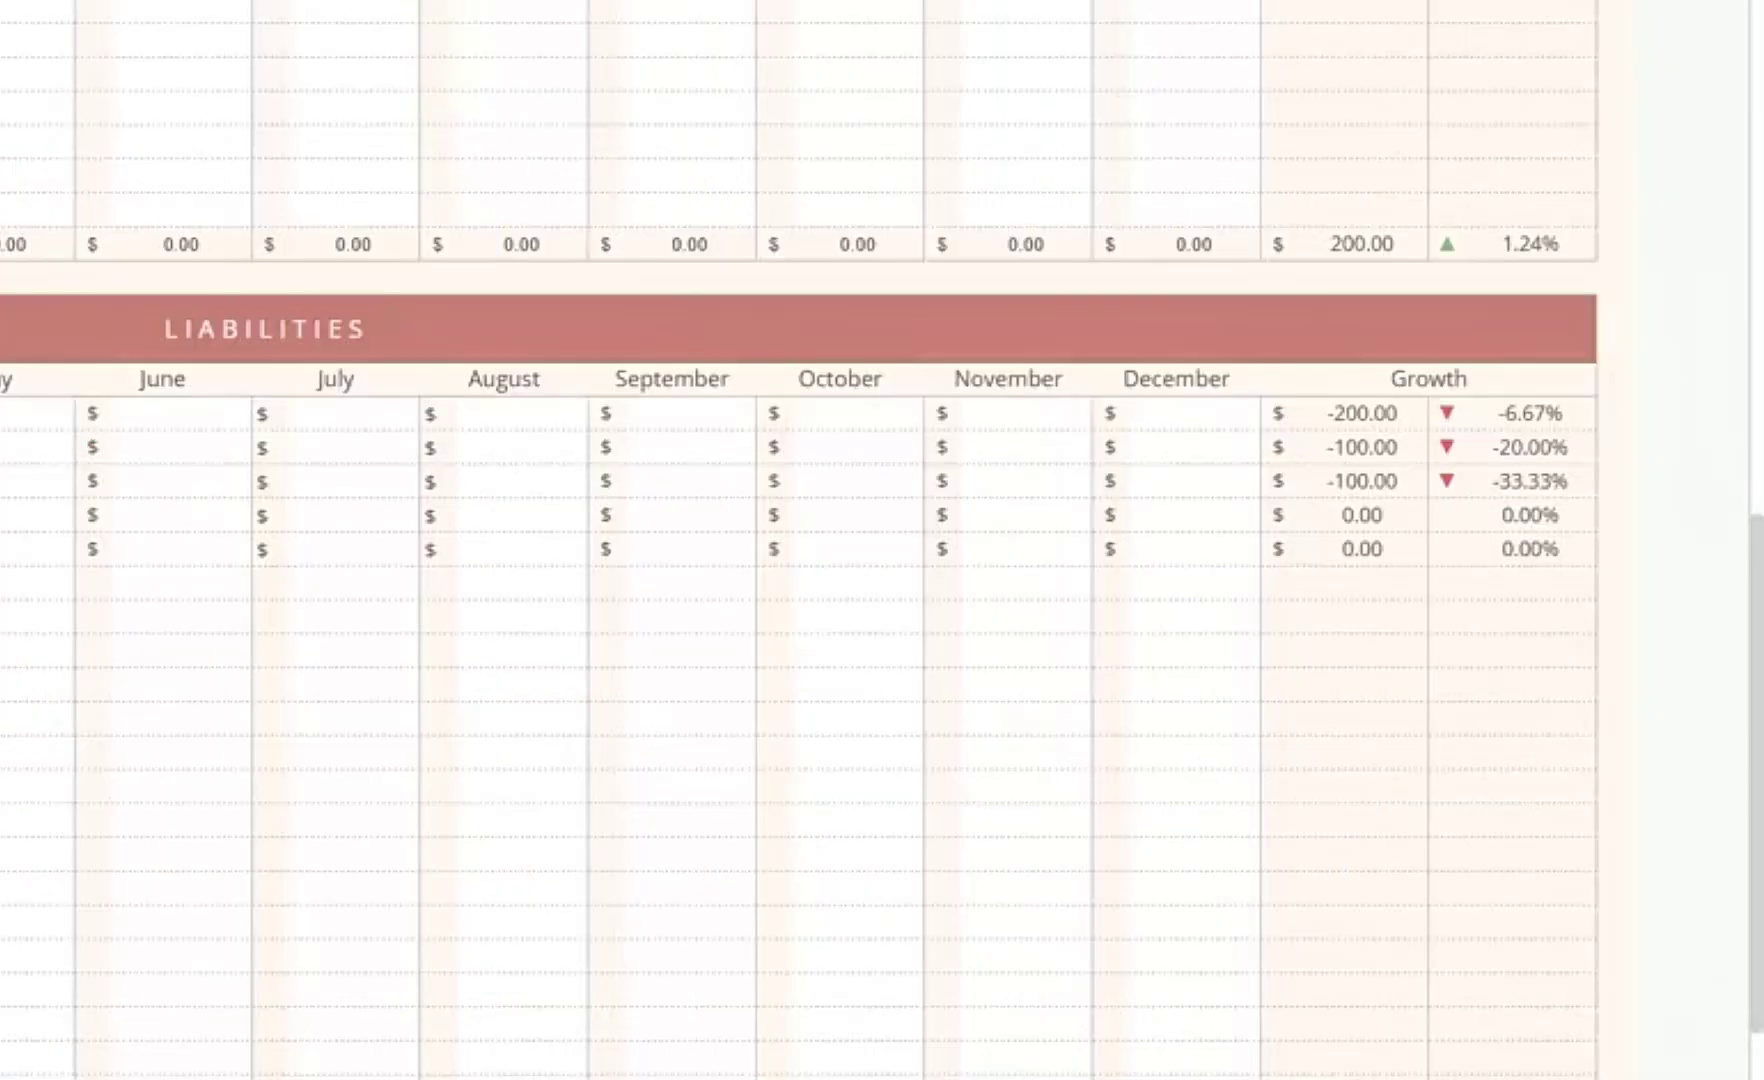
Step: Review the liabilities' growth, the totals and growth in the Monthly Net Worth table, and the overview's amount left to reach the goal
{"action": "left_click", "coordinate": [1384, 414]}
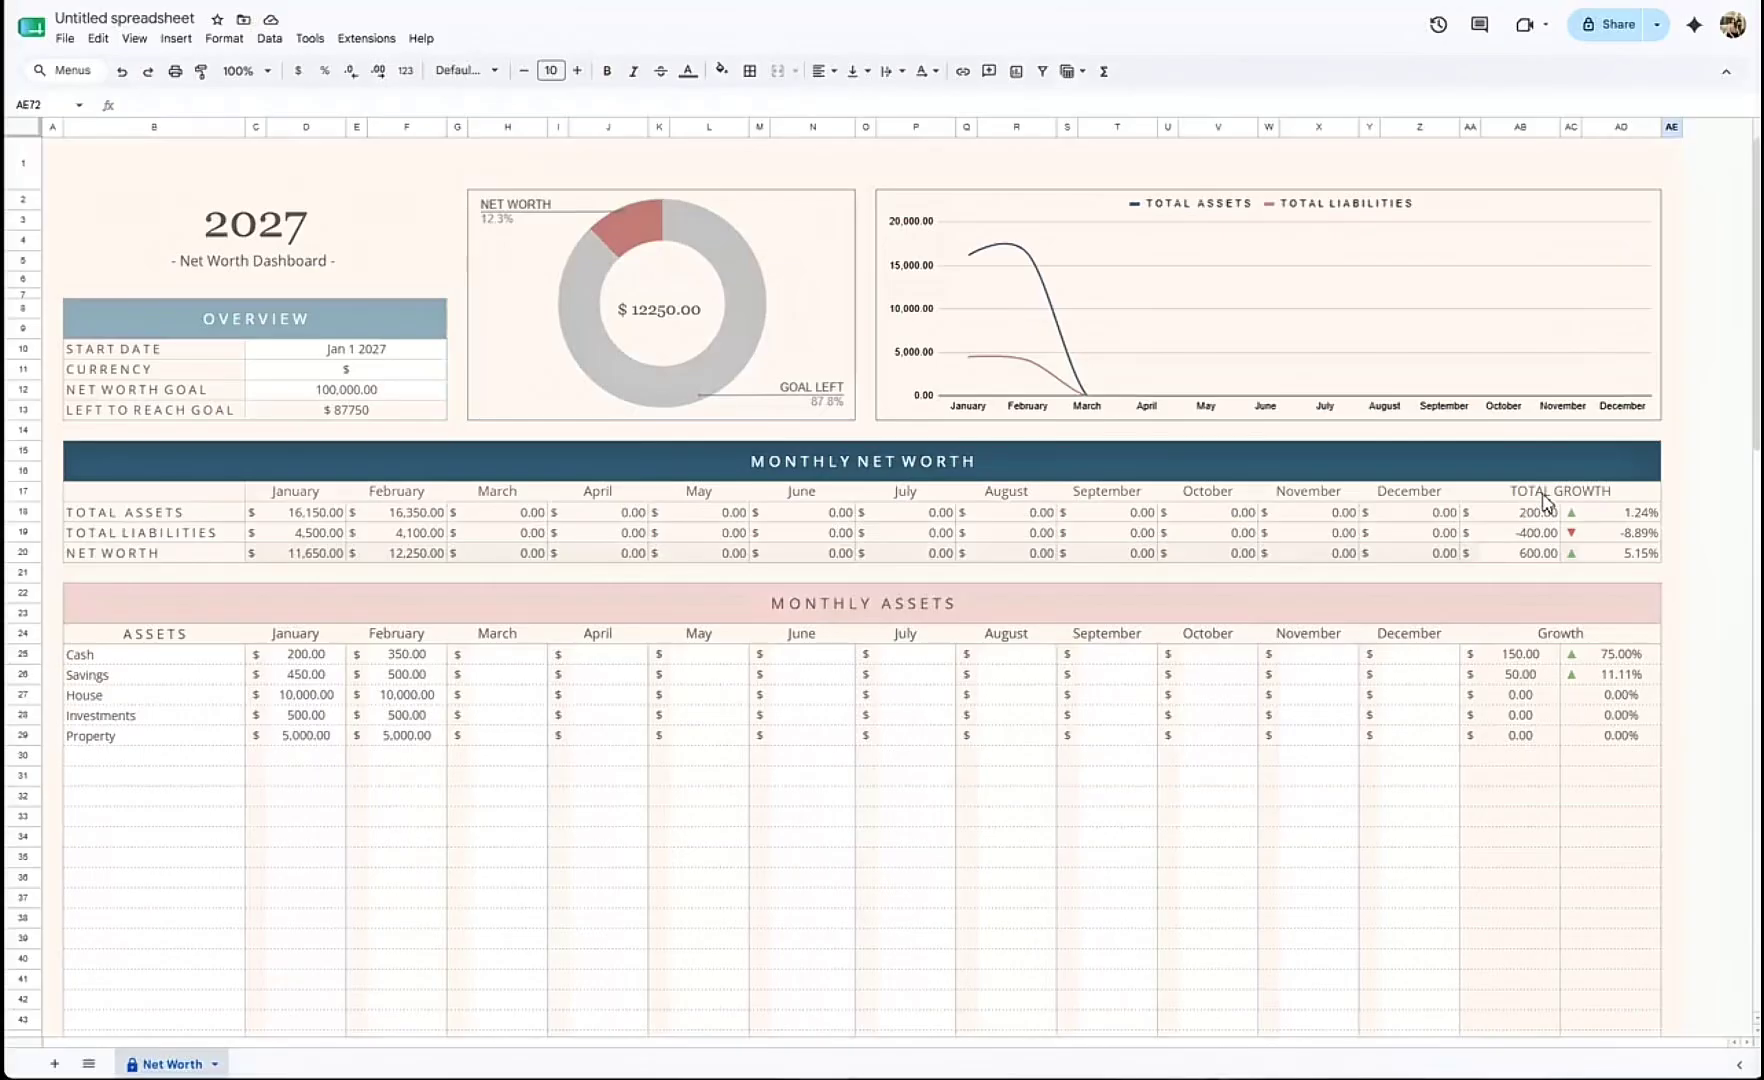
{"action": "left_click", "coordinate": [1545, 497]}
{"action": "left_click_drag", "start_coordinate": [248, 465], "coordinate": [1112, 556]}
{"action": "left_click", "coordinate": [278, 494]}
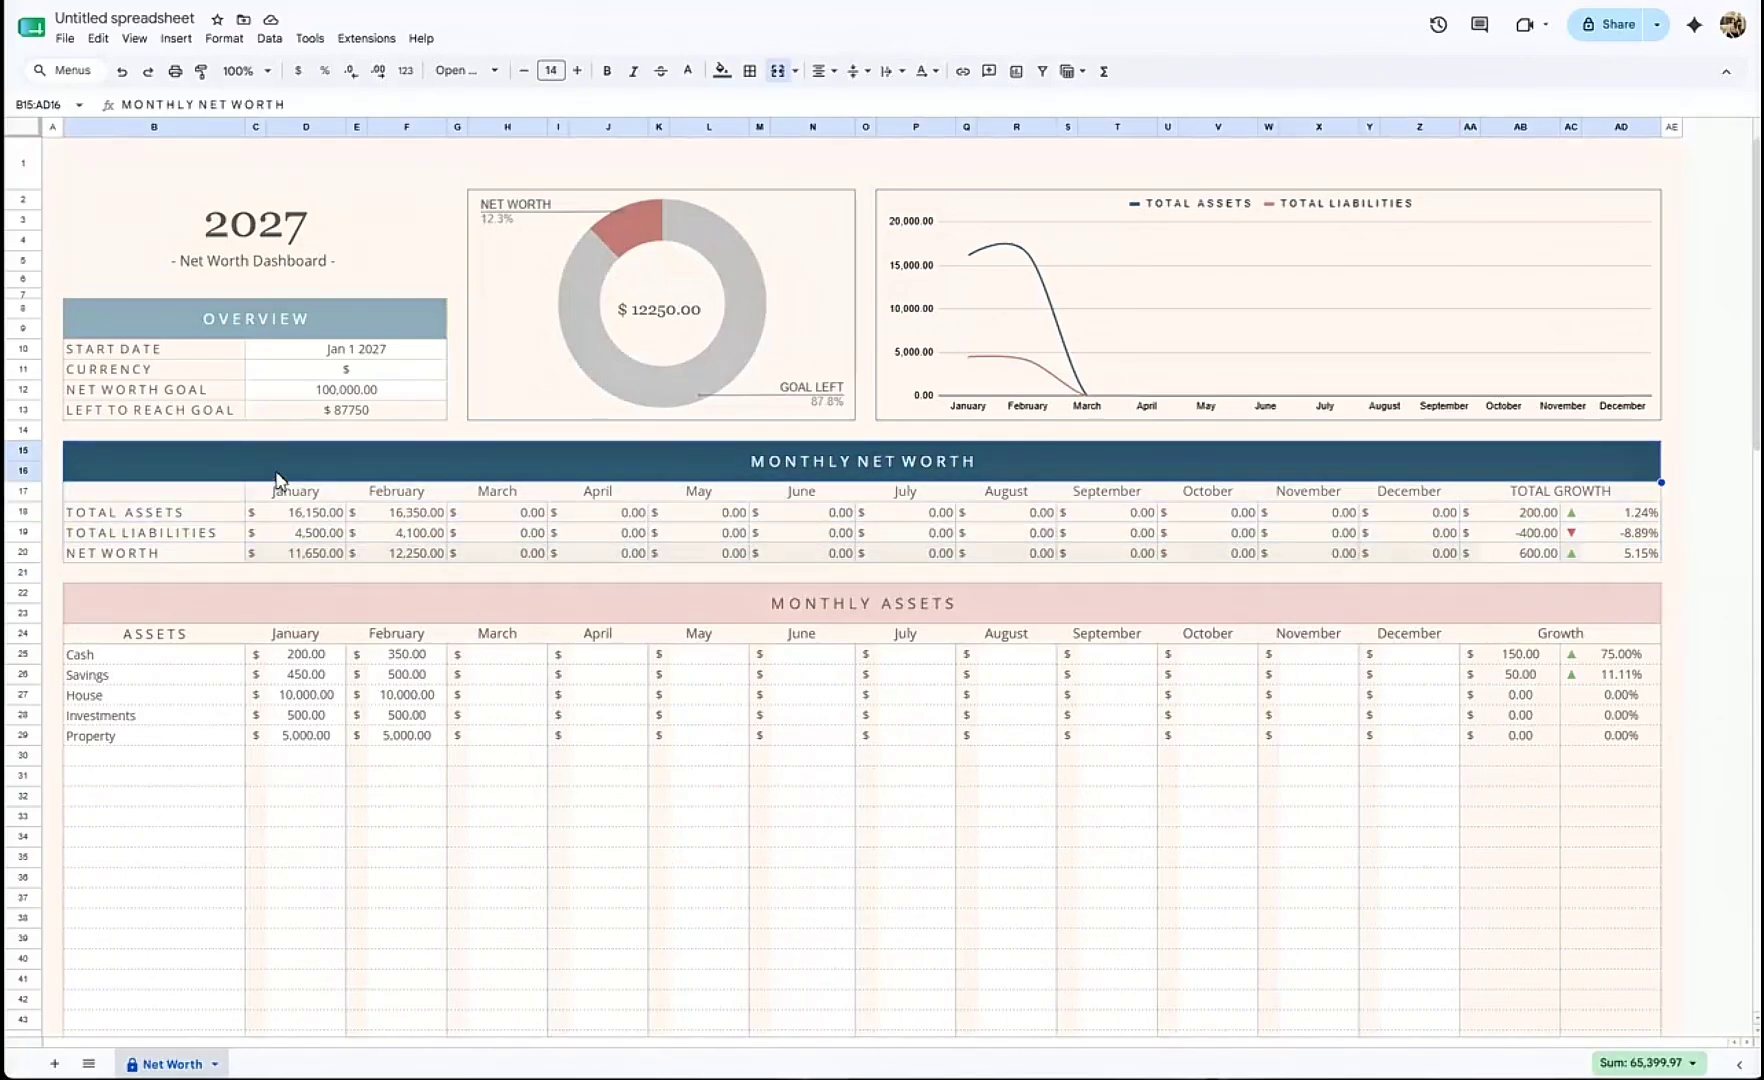
{"action": "left_click", "coordinate": [302, 514]}
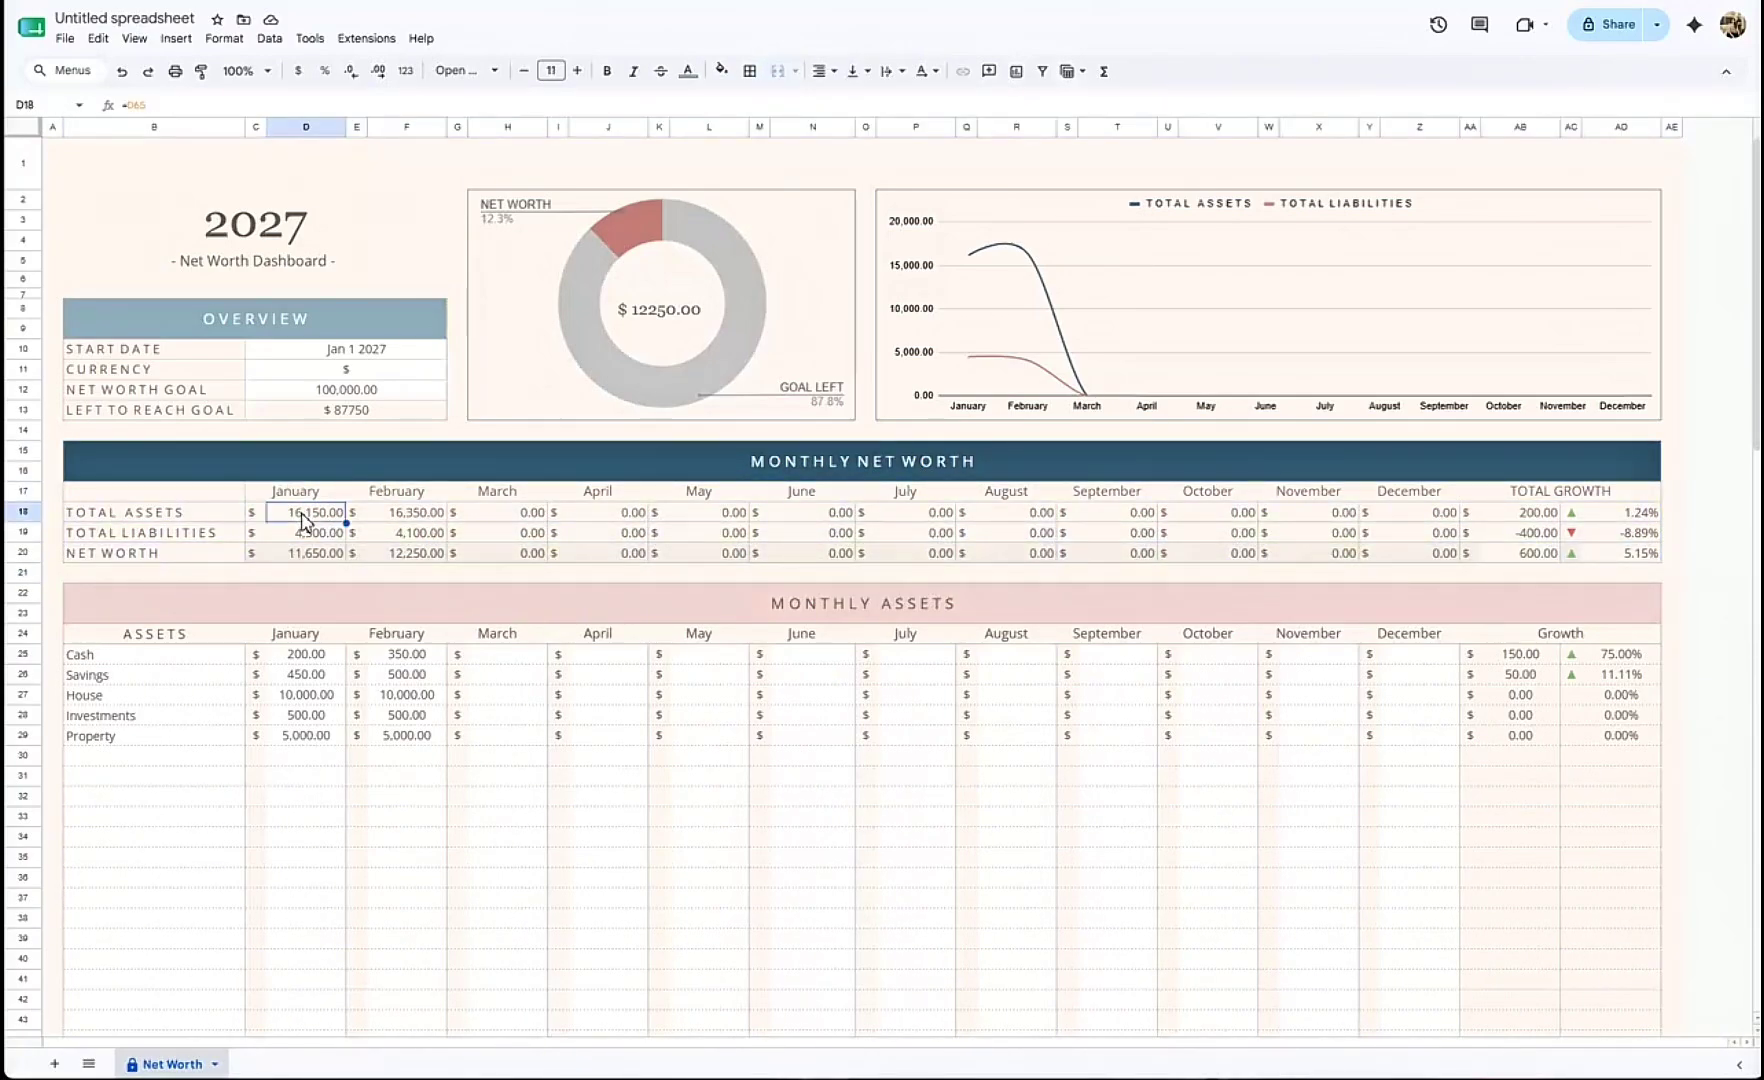
{"action": "left_click", "coordinate": [408, 494]}
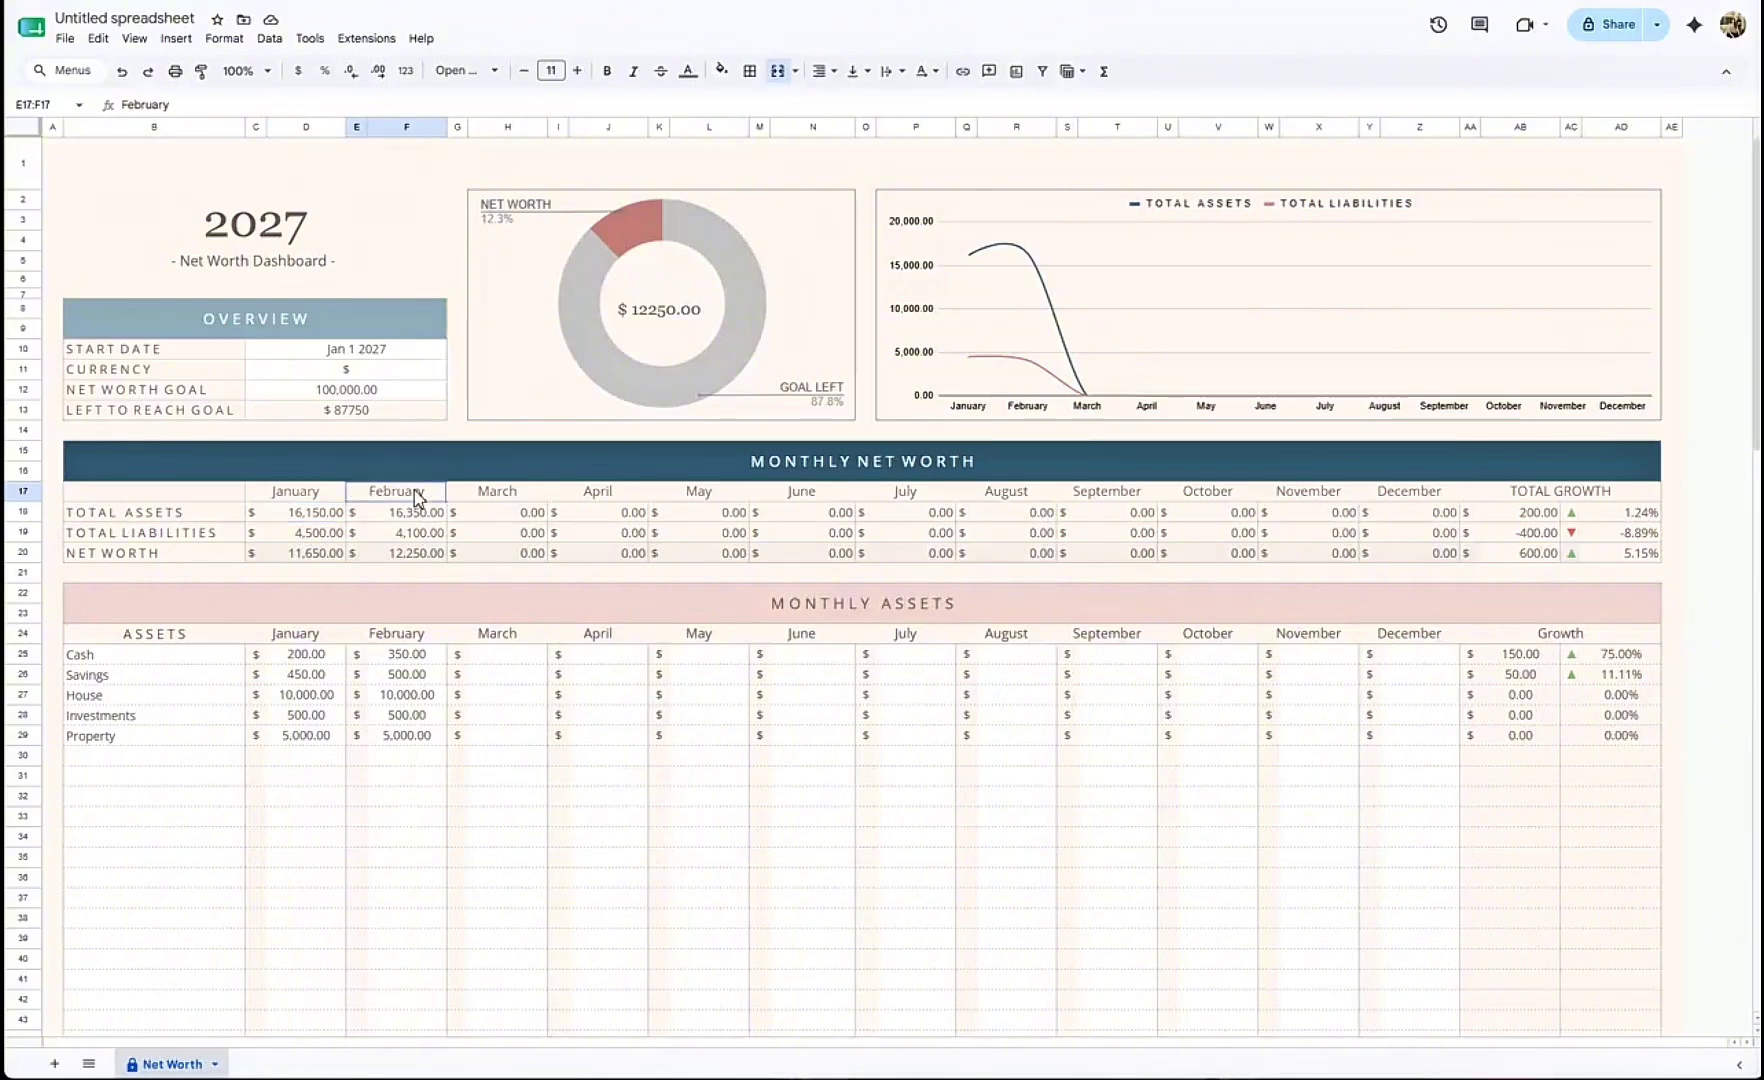
{"action": "left_click", "coordinate": [398, 412]}
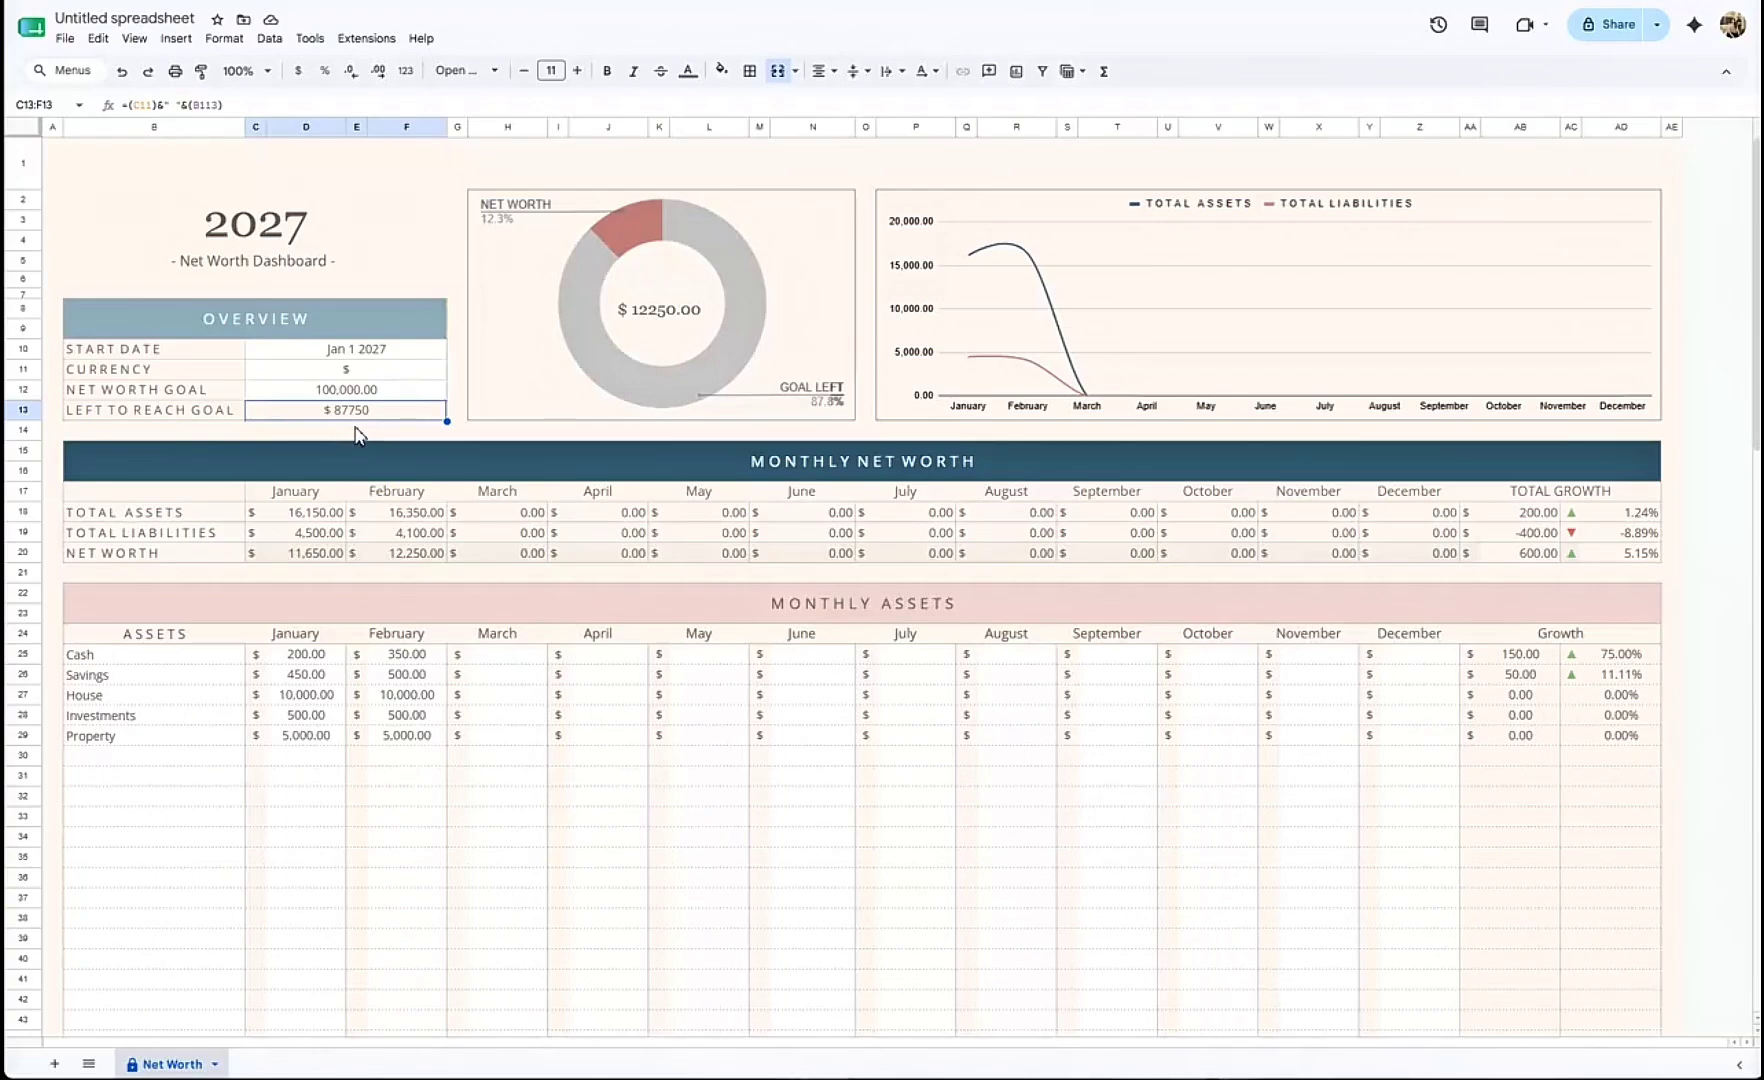
{"action": "left_click", "coordinate": [408, 166]}
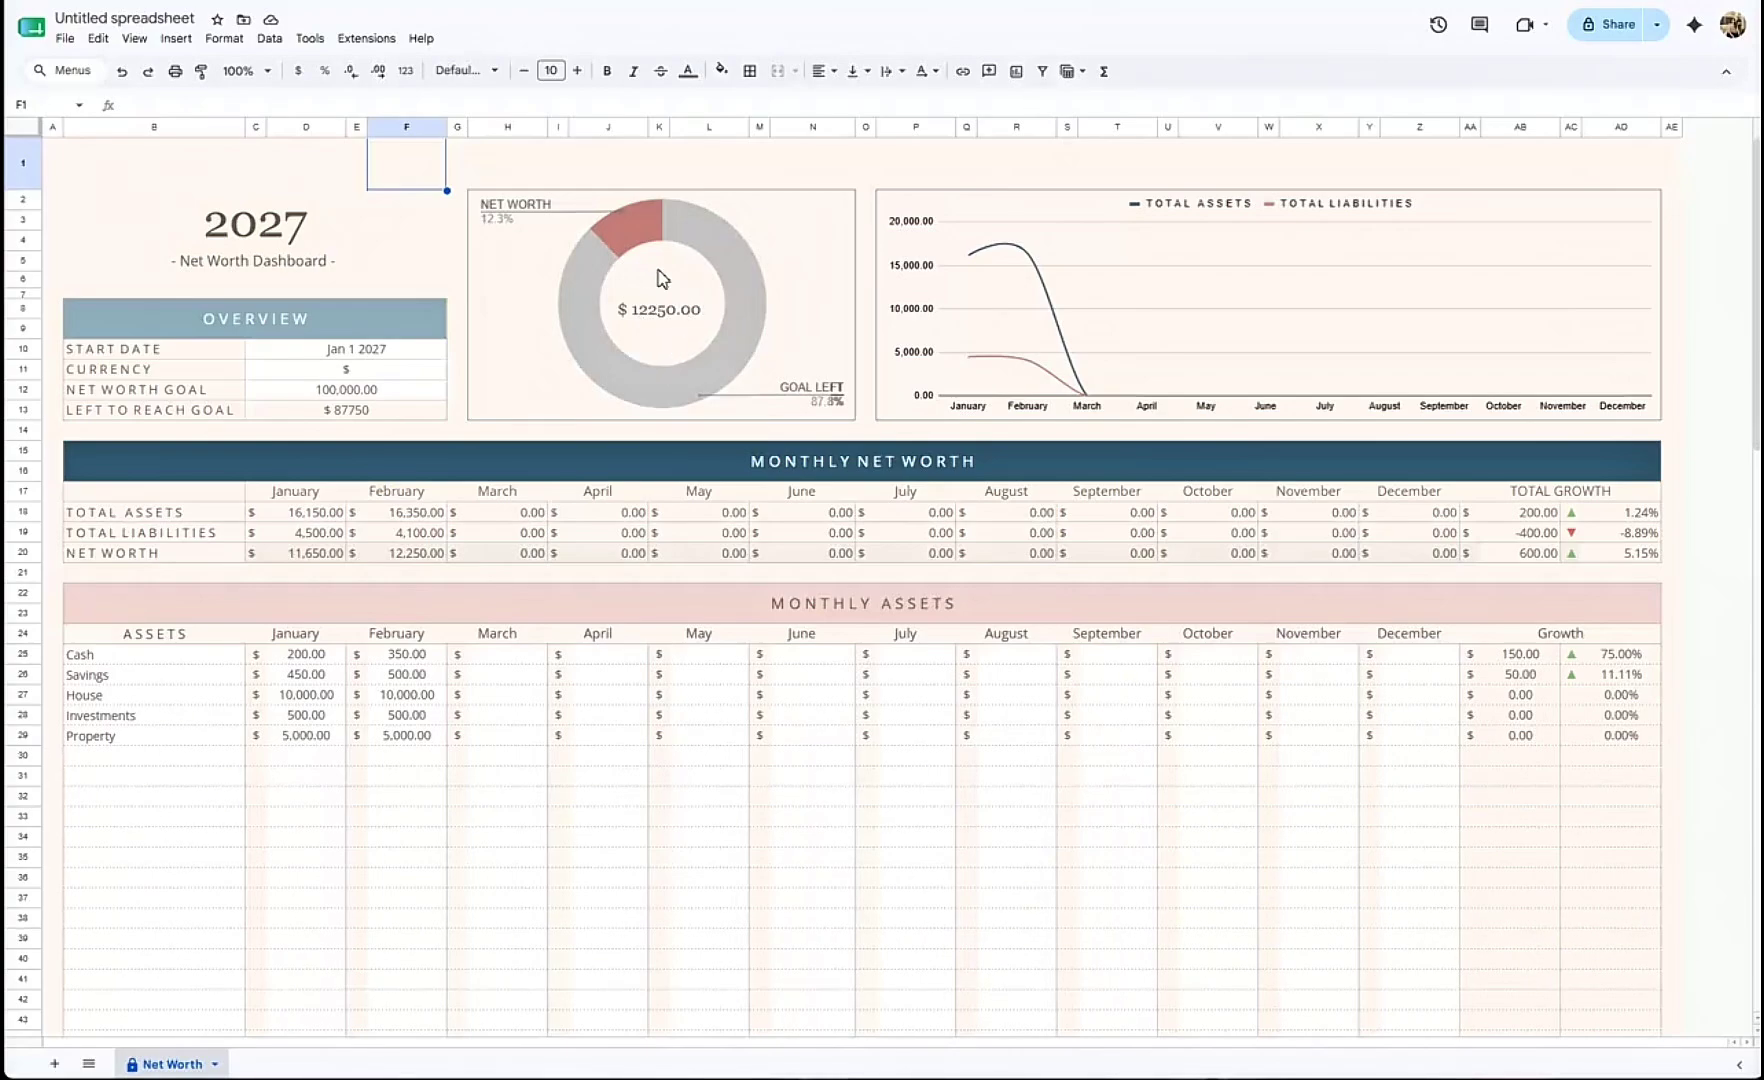
{"action": "key", "text": "ctrl+Home"}
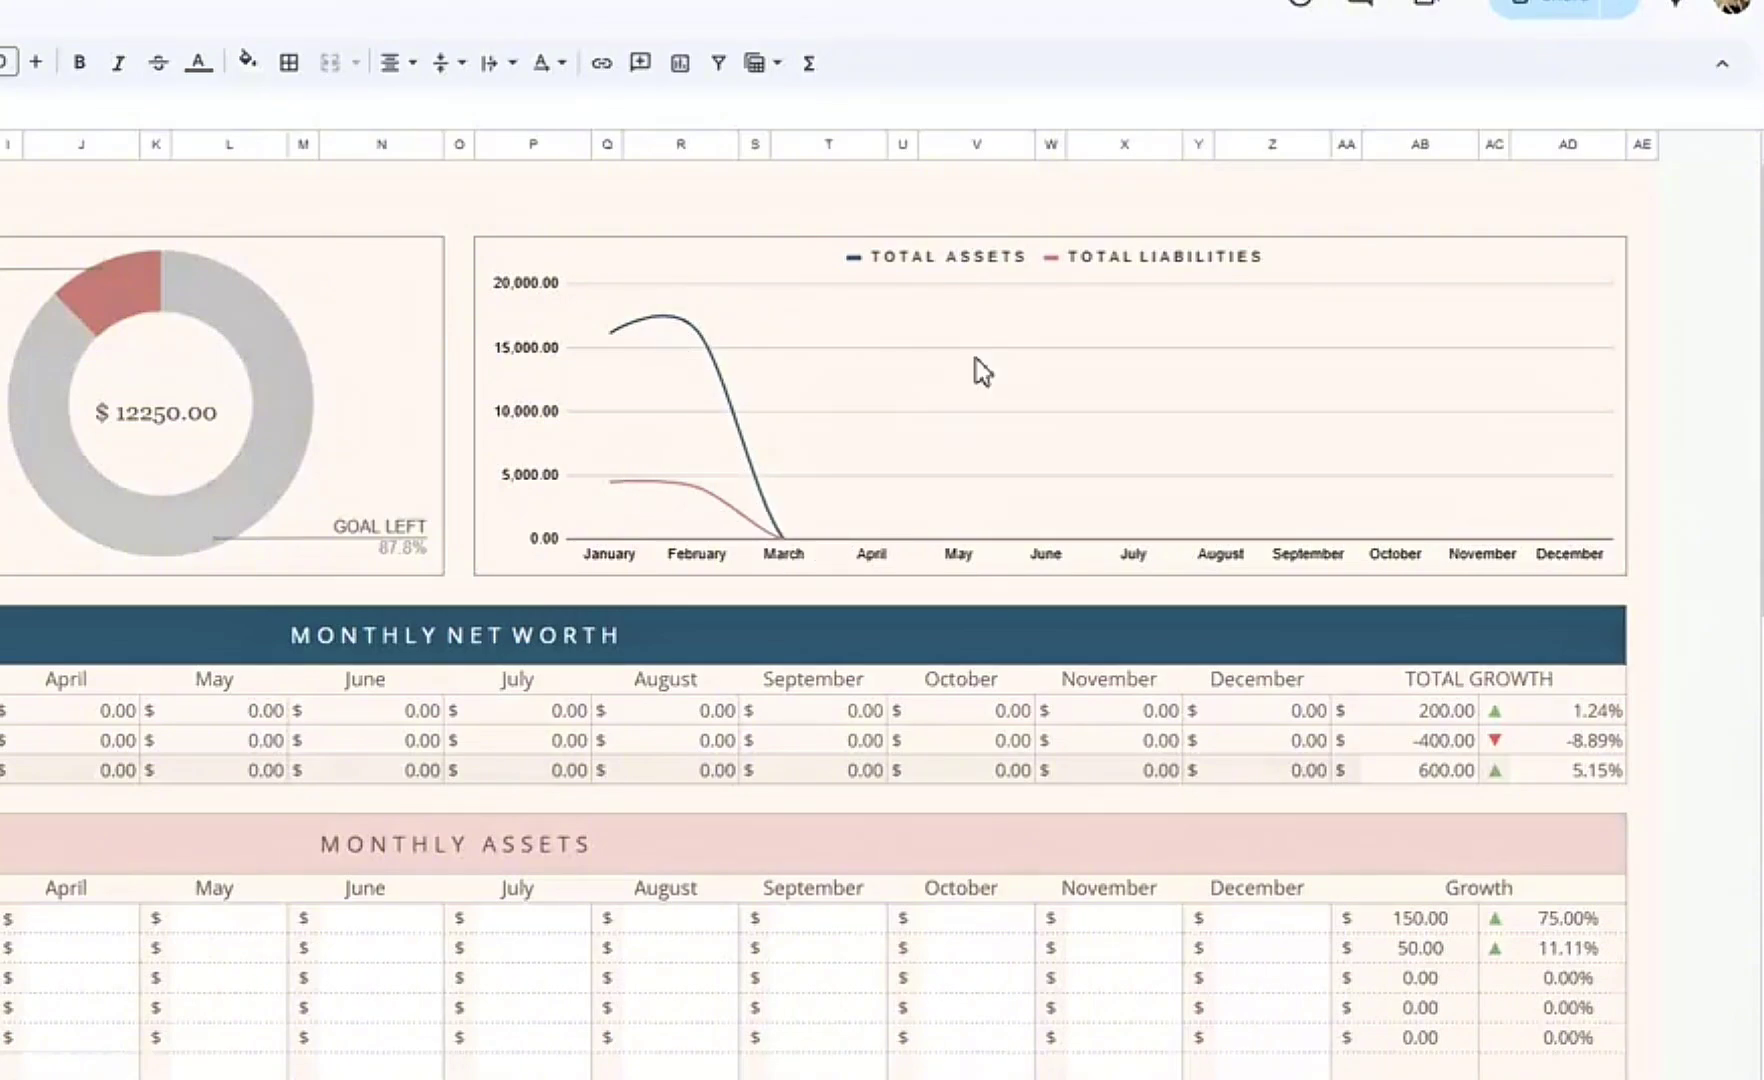
{"action": "left_click", "coordinate": [1642, 741]}
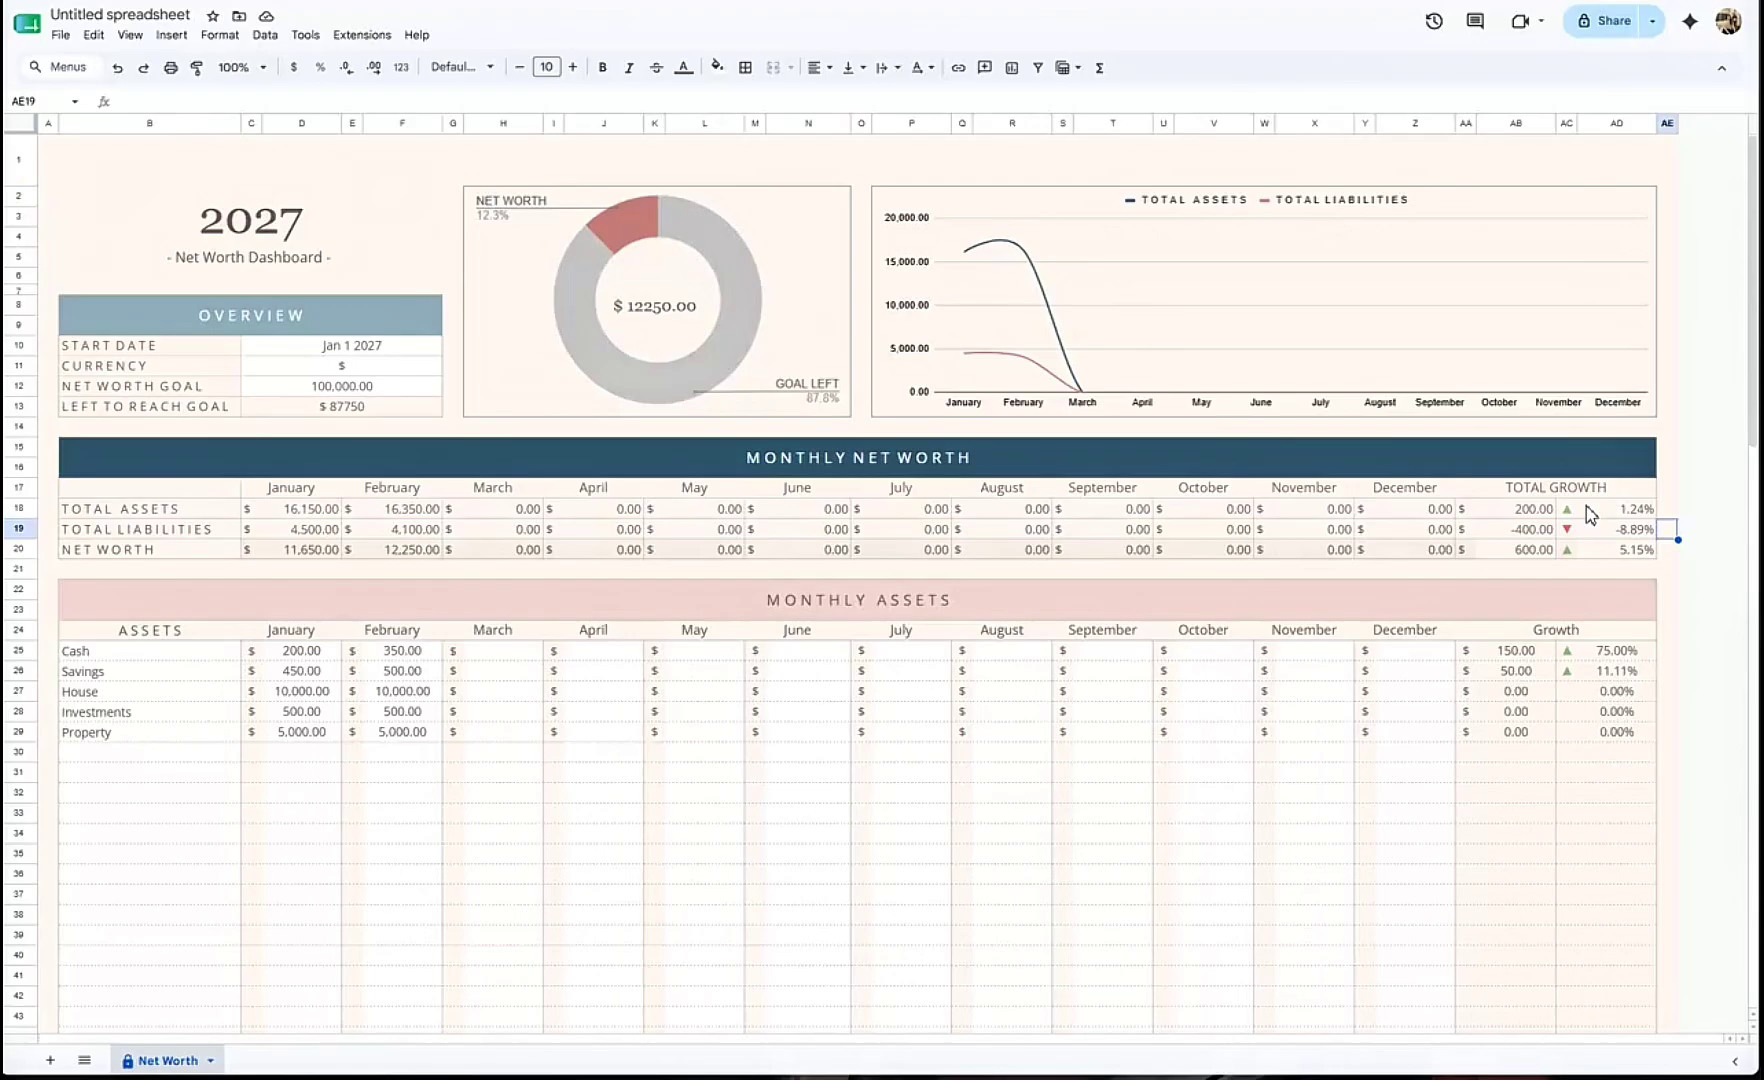